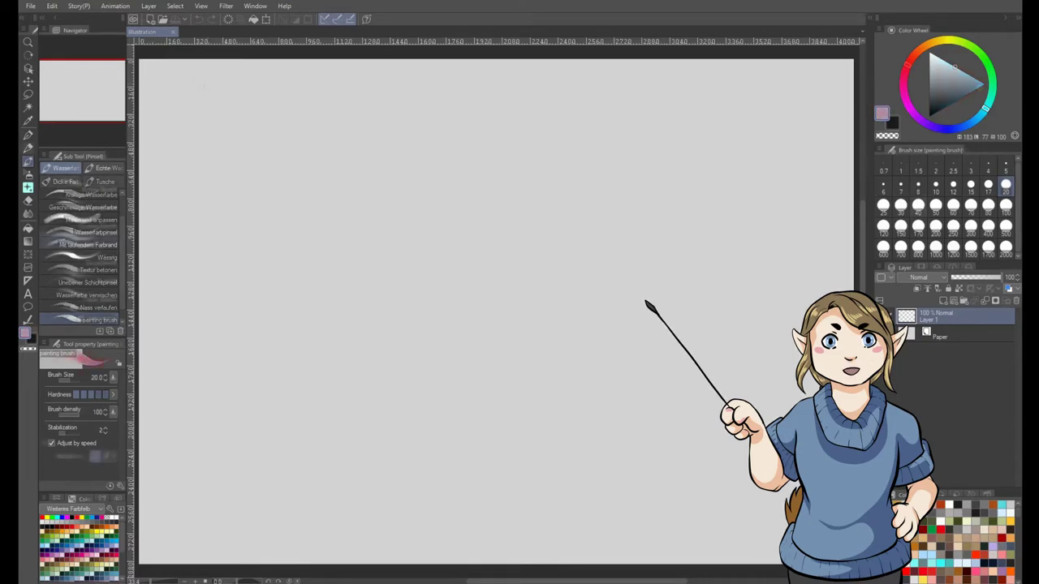
Step: Divide the canvas into three columns with hand-drawn red lines, headed "No Ref", "With ref" and "Chibi" above a horizontal rule
mouse_move(191, 79)
mouse_down()
mouse_move(191, 100)
mouse_move(202, 90)
mouse_move(262, 99)
mouse_move(268, 120)
mouse_move(284, 89)
mouse_up()
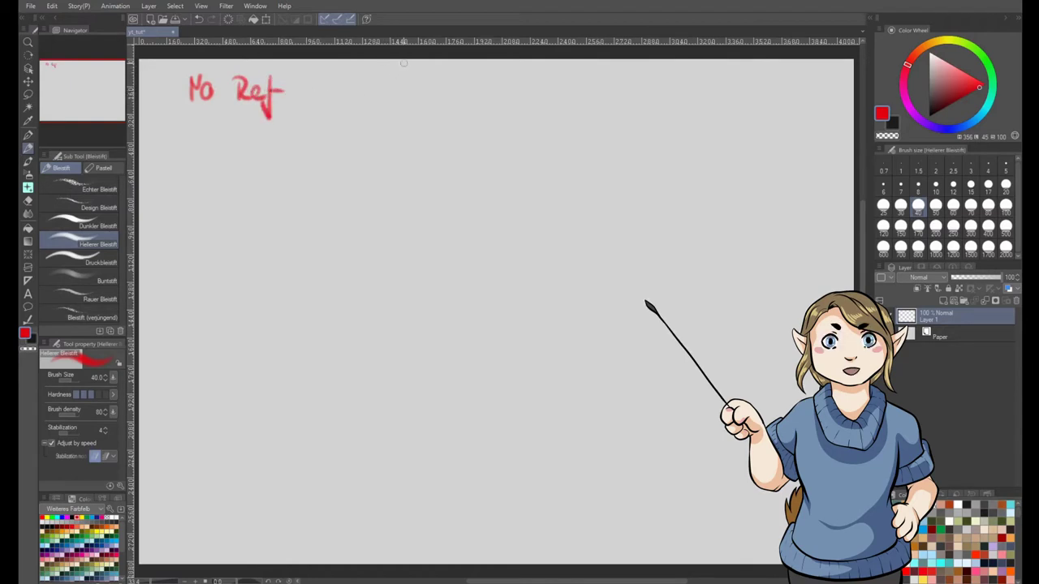
mouse_move(402, 62)
mouse_down()
mouse_move(403, 275)
mouse_move(424, 545)
mouse_up()
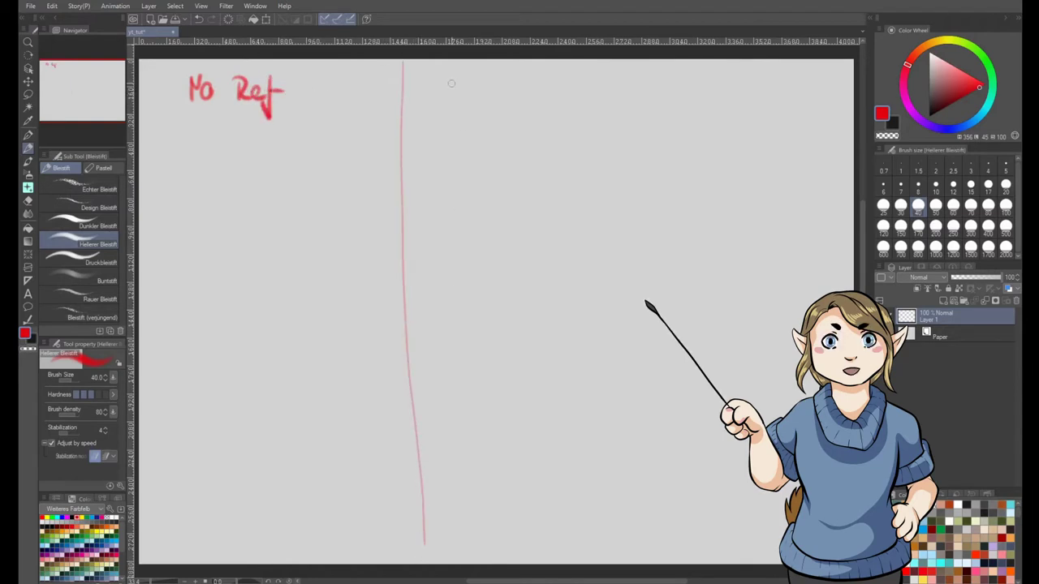
drag(445, 75, 482, 87)
drag(482, 79, 511, 76)
mouse_move(513, 81)
mouse_down()
mouse_move(524, 83)
mouse_move(515, 126)
mouse_up()
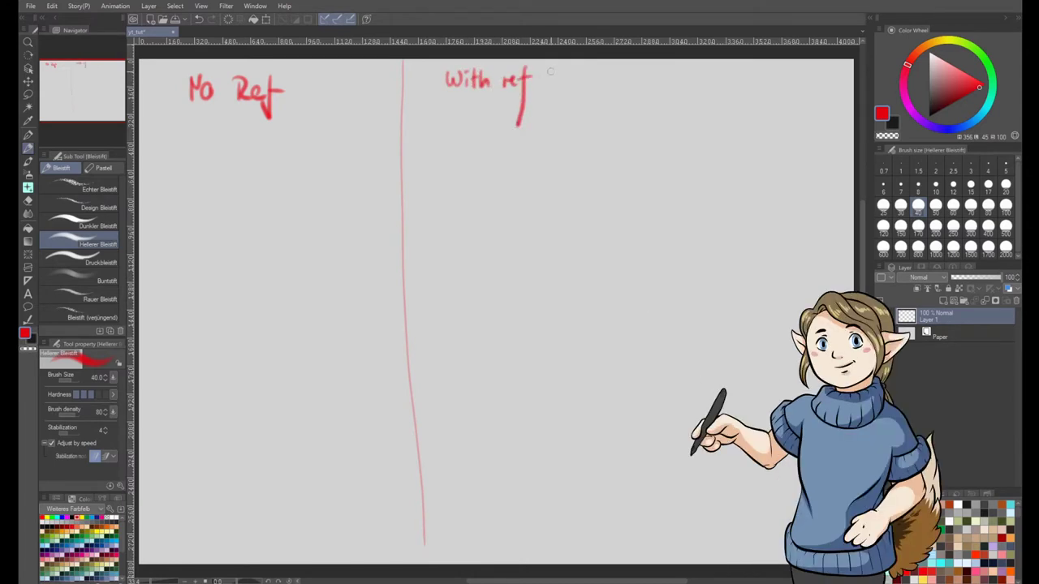
mouse_move(620, 65)
mouse_down()
mouse_move(627, 354)
mouse_move(645, 523)
mouse_up()
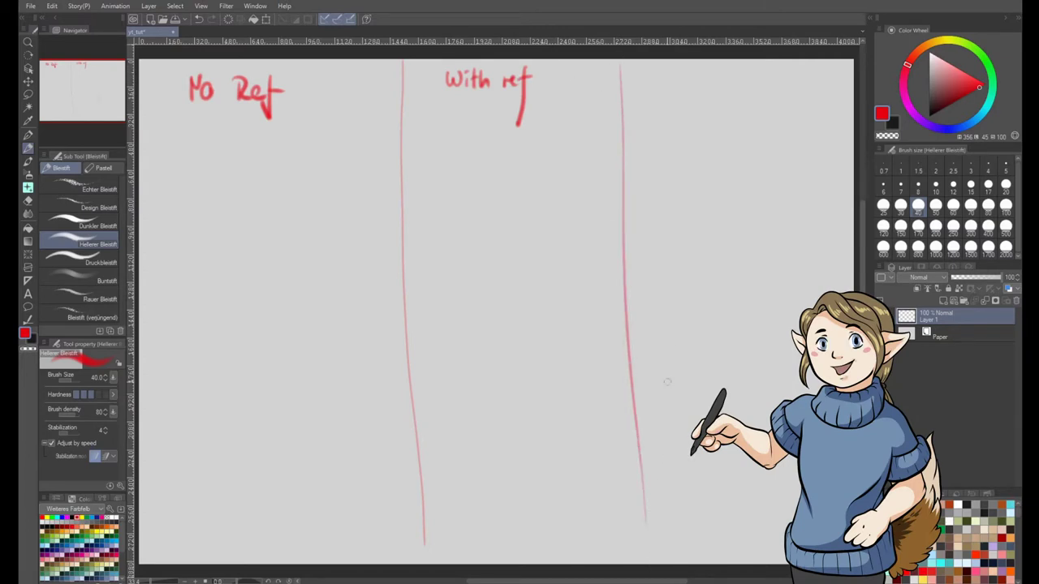
mouse_move(698, 68)
mouse_down()
mouse_move(693, 88)
mouse_move(720, 91)
mouse_move(742, 78)
mouse_up()
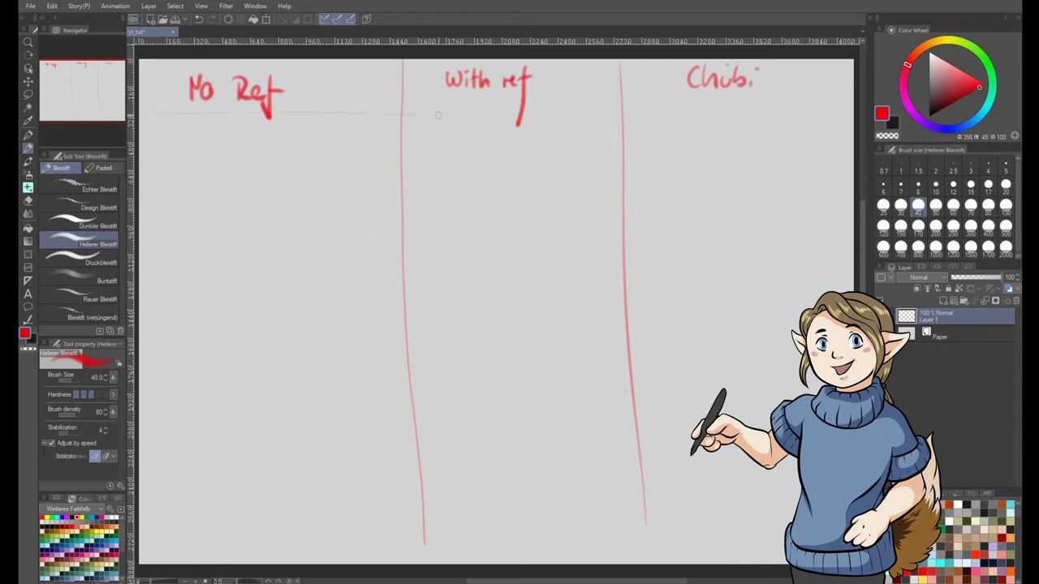
drag(438, 115, 842, 132)
Step: Sketch a head circle in the No Ref column with a vertical centre line and a horizontal eye line
mouse_move(252, 173)
mouse_down()
mouse_move(189, 274)
mouse_move(316, 285)
mouse_move(298, 178)
mouse_move(192, 263)
mouse_move(310, 315)
mouse_move(317, 196)
mouse_move(204, 206)
mouse_move(287, 318)
mouse_up()
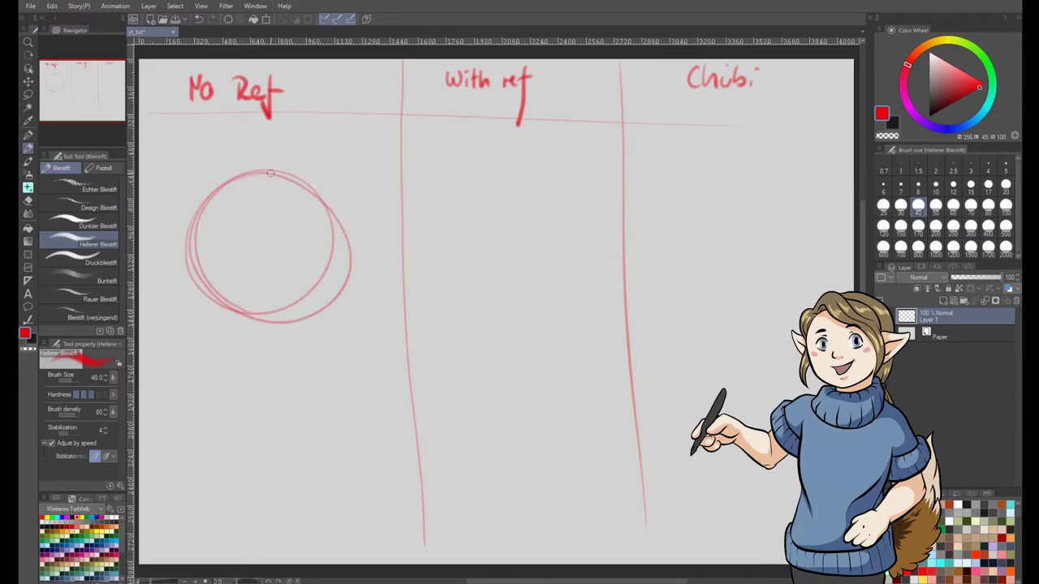
mouse_move(271, 173)
mouse_down()
mouse_move(195, 232)
mouse_move(272, 311)
mouse_move(305, 293)
mouse_up()
drag(325, 252, 264, 309)
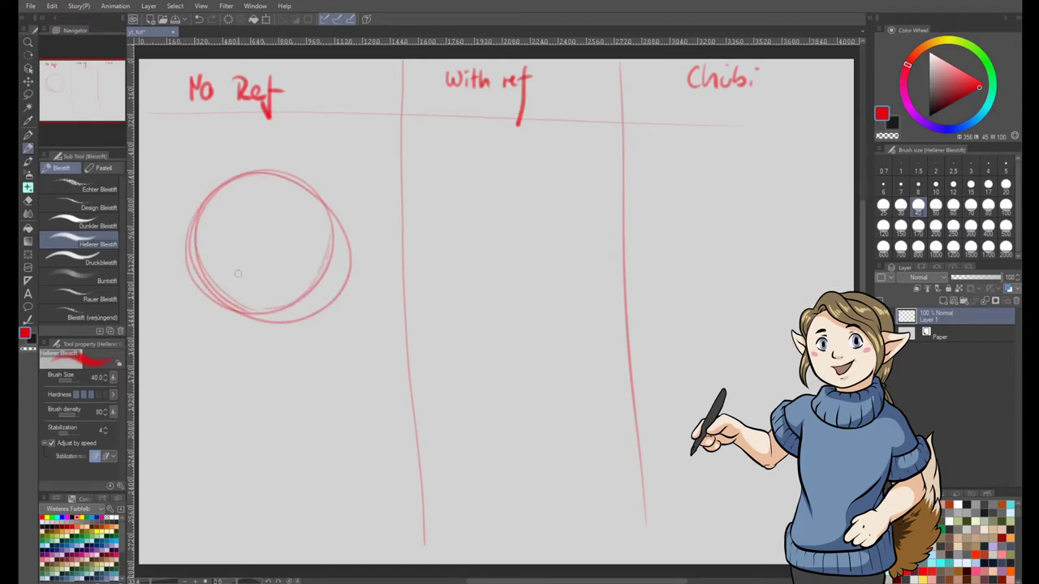
drag(189, 246, 334, 245)
mouse_move(270, 177)
mouse_down()
mouse_move(276, 252)
mouse_move(273, 312)
mouse_up()
drag(272, 184, 273, 311)
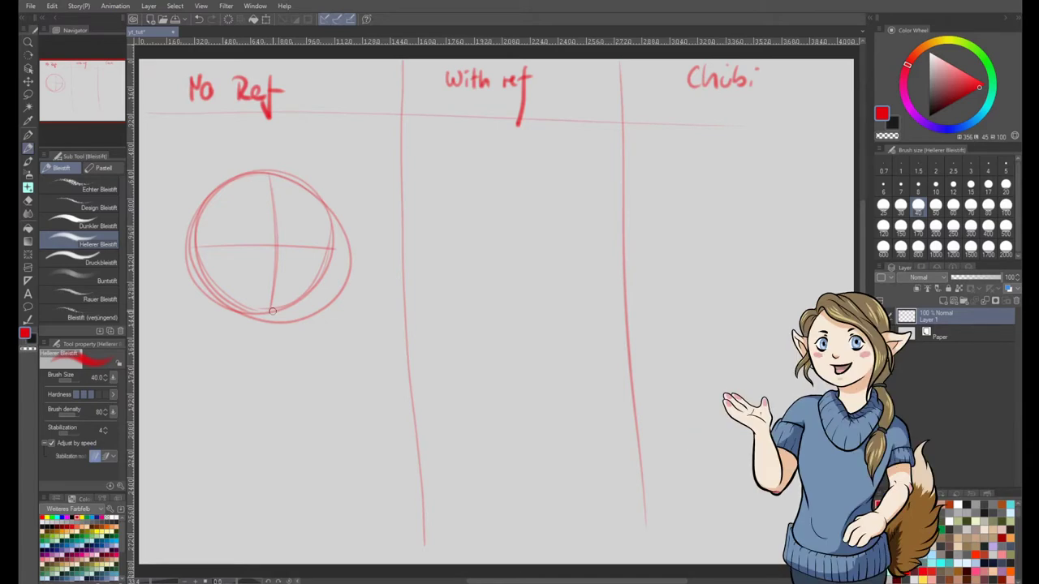
drag(200, 246, 328, 246)
Step: Block in the boxy muzzle, nose and jaw on the No Ref head and mark both eyes on the eye line
mouse_move(281, 247)
mouse_down()
mouse_move(336, 251)
mouse_move(334, 282)
mouse_up()
mouse_move(325, 253)
mouse_down()
mouse_move(306, 253)
mouse_move(298, 305)
mouse_up()
mouse_move(336, 264)
mouse_down()
mouse_move(331, 316)
mouse_move(222, 315)
mouse_up()
mouse_move(198, 258)
mouse_down()
mouse_move(201, 310)
mouse_move(234, 315)
mouse_up()
mouse_move(257, 239)
mouse_down()
mouse_move(245, 247)
mouse_move(257, 240)
mouse_up()
mouse_move(335, 253)
mouse_down()
mouse_move(299, 256)
mouse_move(336, 273)
mouse_up()
mouse_move(198, 253)
mouse_down()
mouse_move(200, 307)
mouse_move(317, 315)
mouse_up()
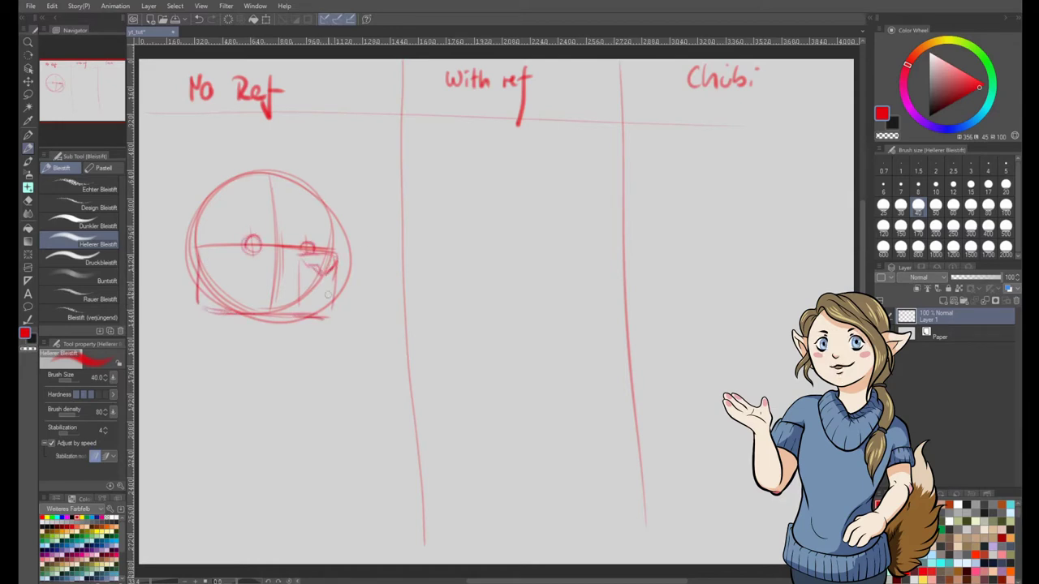
mouse_move(332, 271)
mouse_down()
mouse_move(322, 311)
mouse_move(264, 315)
mouse_up()
Step: Add two pointed ears to the No Ref head and darken the outline of the larger eye
mouse_move(222, 160)
mouse_down()
mouse_move(196, 274)
mouse_move(235, 178)
mouse_up()
mouse_move(294, 182)
mouse_down()
mouse_move(319, 151)
mouse_move(329, 242)
mouse_up()
drag(248, 240, 265, 248)
mouse_move(255, 237)
mouse_down()
mouse_move(238, 247)
mouse_move(258, 255)
mouse_up()
mouse_move(263, 242)
mouse_down()
mouse_move(317, 285)
mouse_move(291, 298)
mouse_move(331, 290)
mouse_move(315, 318)
mouse_up()
Step: Draw the neck and chest fur lines below the No Ref head and add brow marks above both eyes
mouse_move(320, 317)
mouse_down()
mouse_move(248, 315)
mouse_move(221, 357)
mouse_up()
drag(273, 320, 294, 355)
mouse_move(204, 320)
mouse_down()
mouse_move(195, 359)
mouse_move(249, 378)
mouse_up()
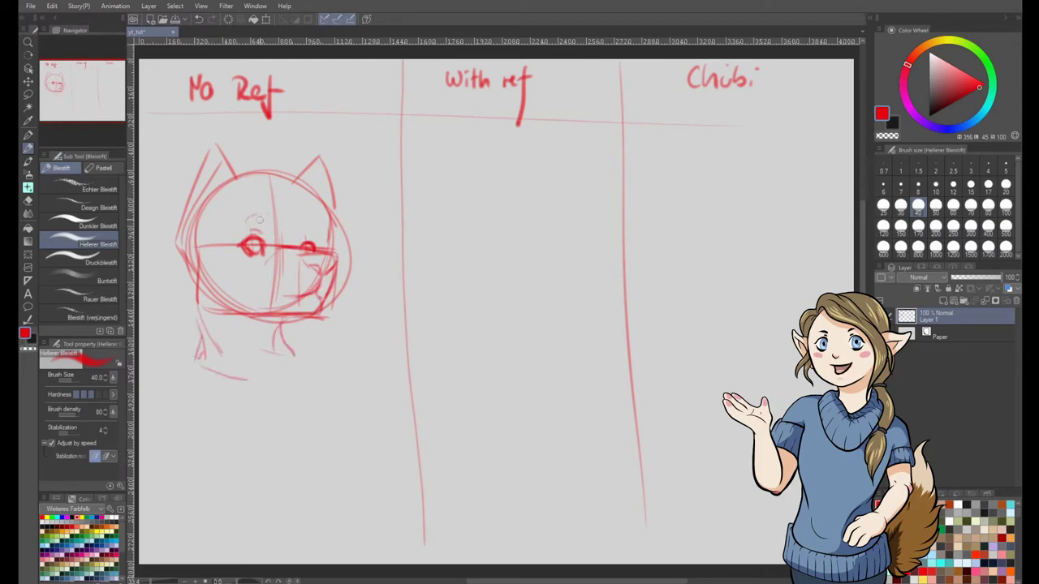
mouse_move(247, 219)
mouse_down()
mouse_move(305, 219)
mouse_move(320, 240)
mouse_up()
drag(284, 323, 295, 357)
drag(197, 277, 190, 358)
drag(194, 316, 187, 354)
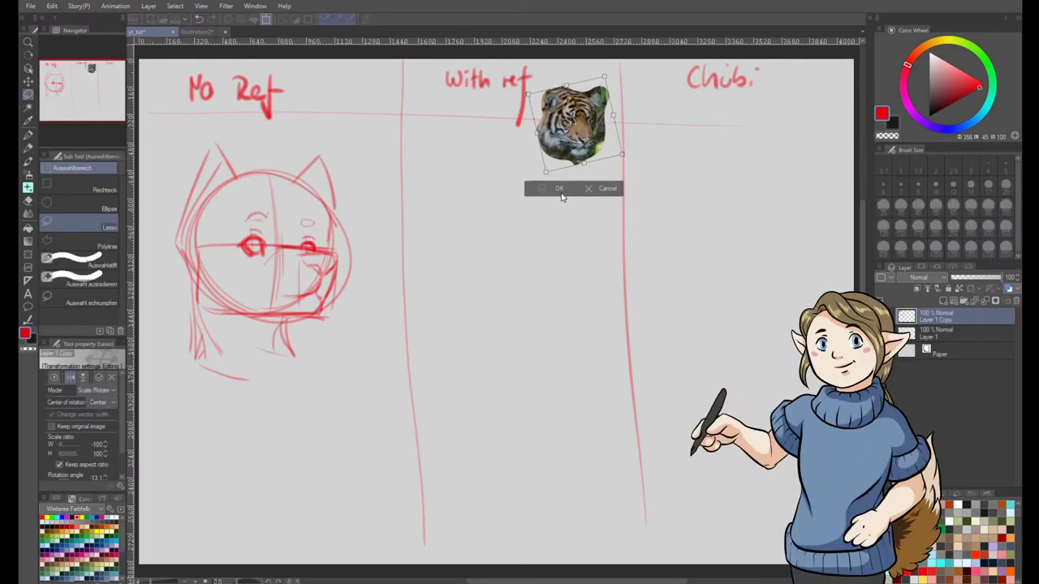
Step: Confirm the mirrored and rotated tiger photo beside the "With ref" heading, and return to Layer 1 with the pencil tool
click(560, 191)
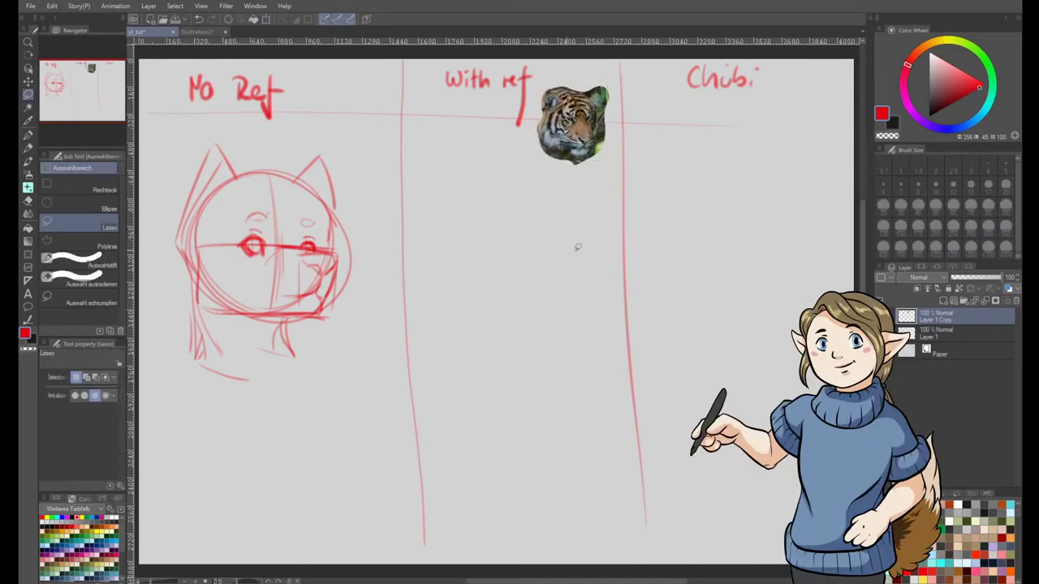
click(948, 338)
key(p)
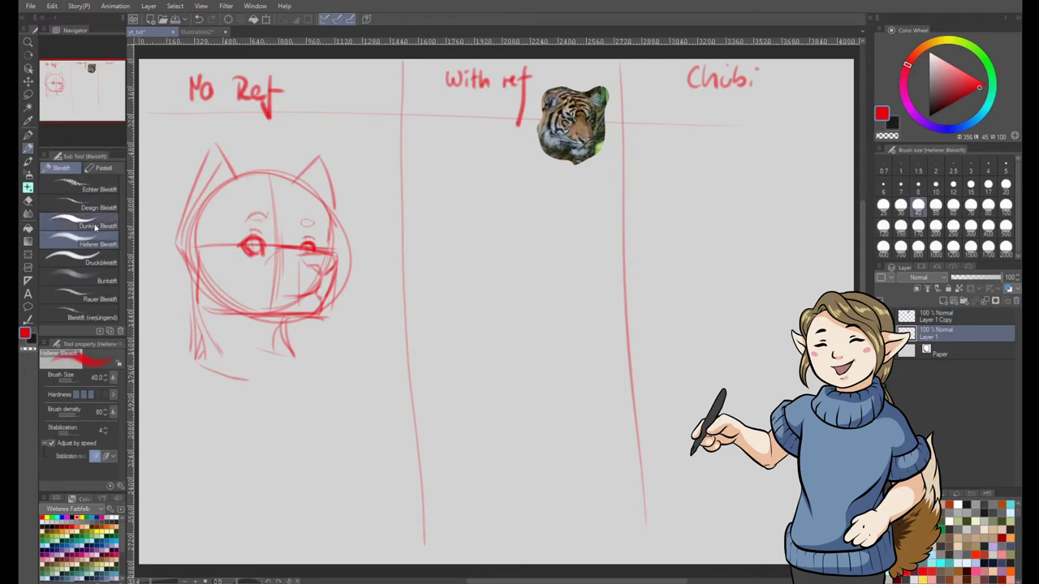
Step: Sketch a large head circle below the tiger photo with the Dunkler Bleistift pencil at size 50
scroll(525, 241, up, 2)
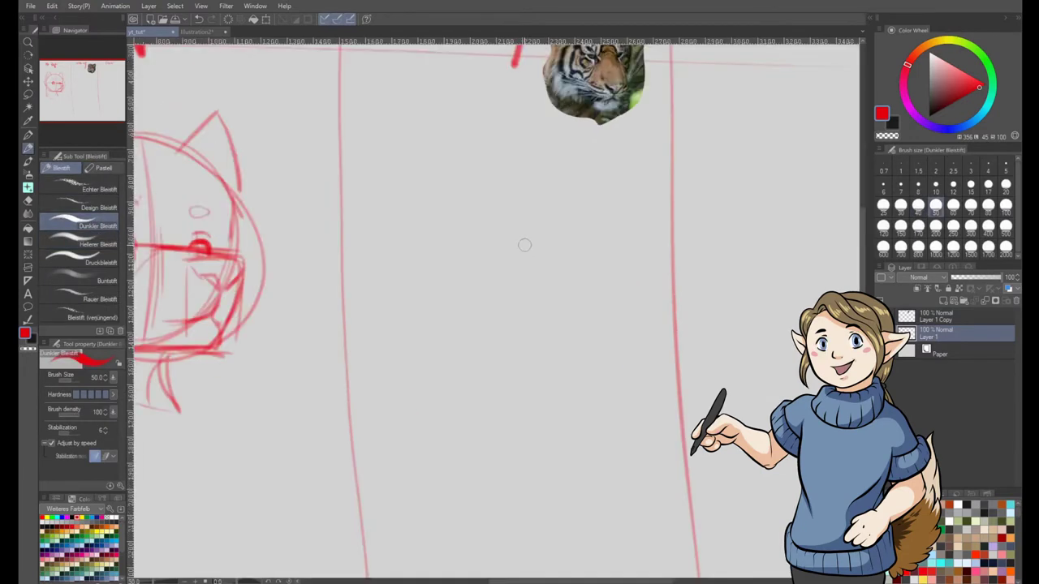
scroll(511, 276, up, 1)
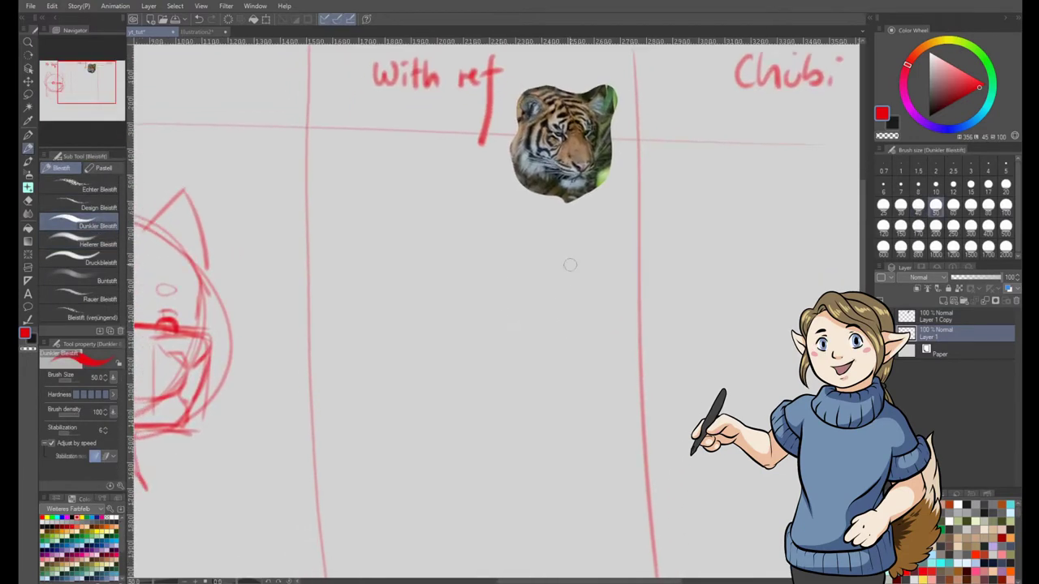
mouse_move(552, 242)
mouse_down()
mouse_move(488, 462)
mouse_move(598, 361)
mouse_up()
key(ctrl+z)
mouse_move(559, 250)
mouse_down()
mouse_move(544, 241)
mouse_move(571, 424)
mouse_move(410, 235)
mouse_up()
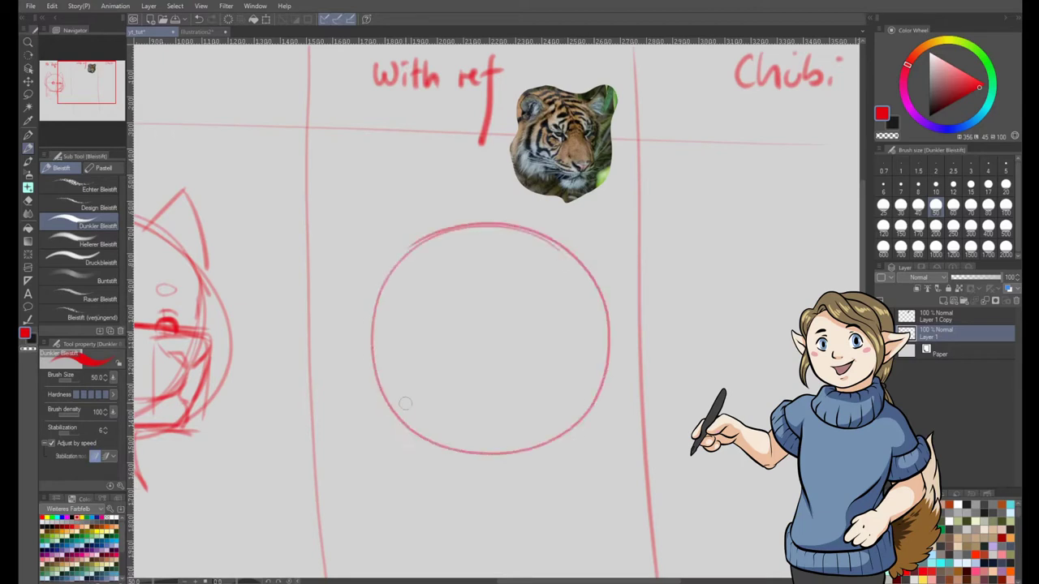
Step: Draw a curved centre line and eye line across the With ref head circle and start both eyes on the eye line
drag(505, 233, 511, 443)
key(ctrl+z)
mouse_move(495, 231)
mouse_down()
mouse_move(521, 305)
mouse_move(521, 452)
mouse_up()
mouse_move(396, 366)
mouse_down()
mouse_move(502, 376)
mouse_move(607, 357)
mouse_up()
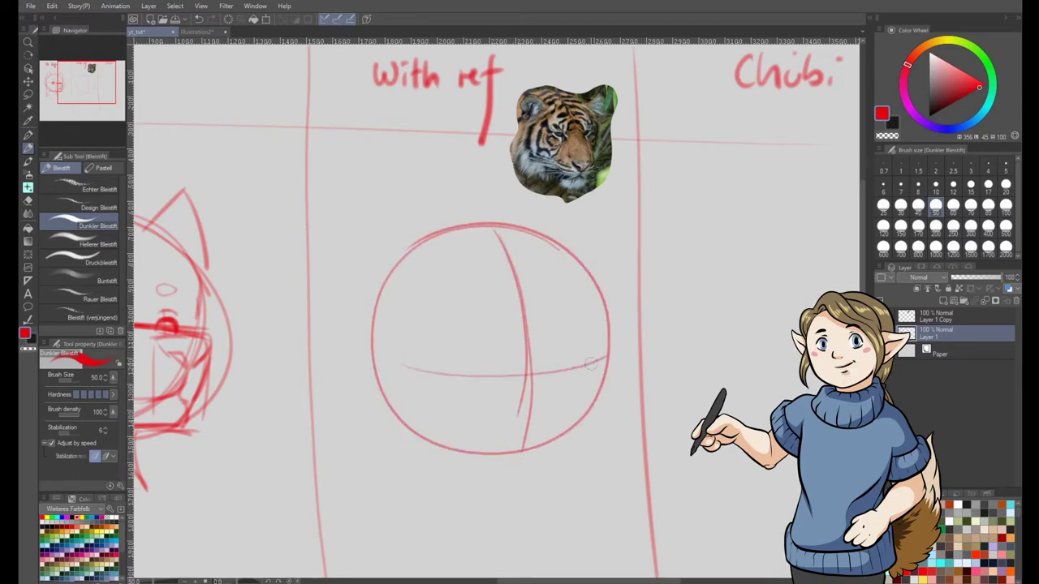
drag(470, 365, 484, 383)
drag(557, 357, 583, 364)
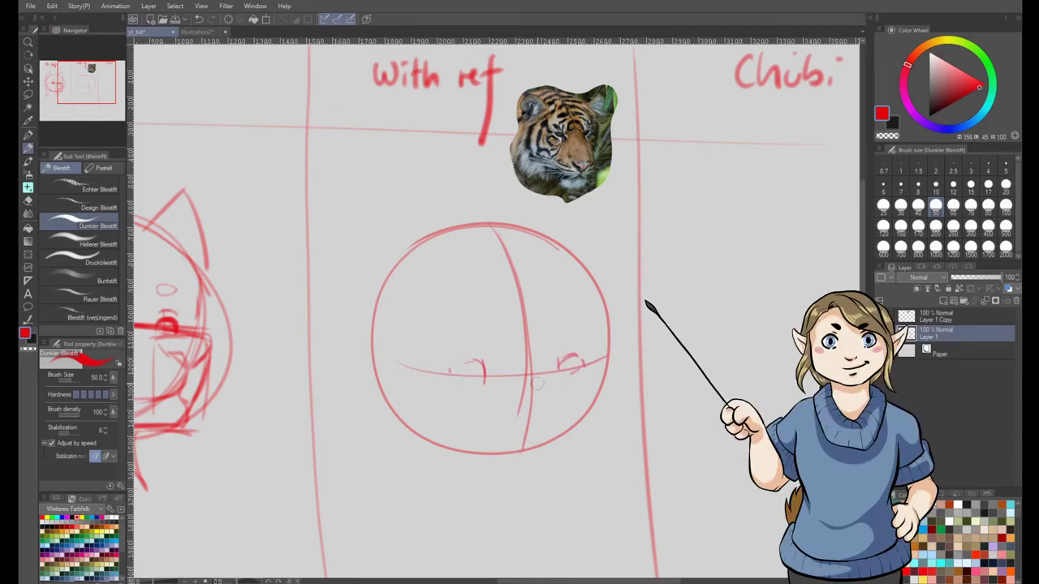
drag(527, 376, 641, 402)
drag(578, 375, 594, 398)
key(ctrl+z)
key(ctrl+z)
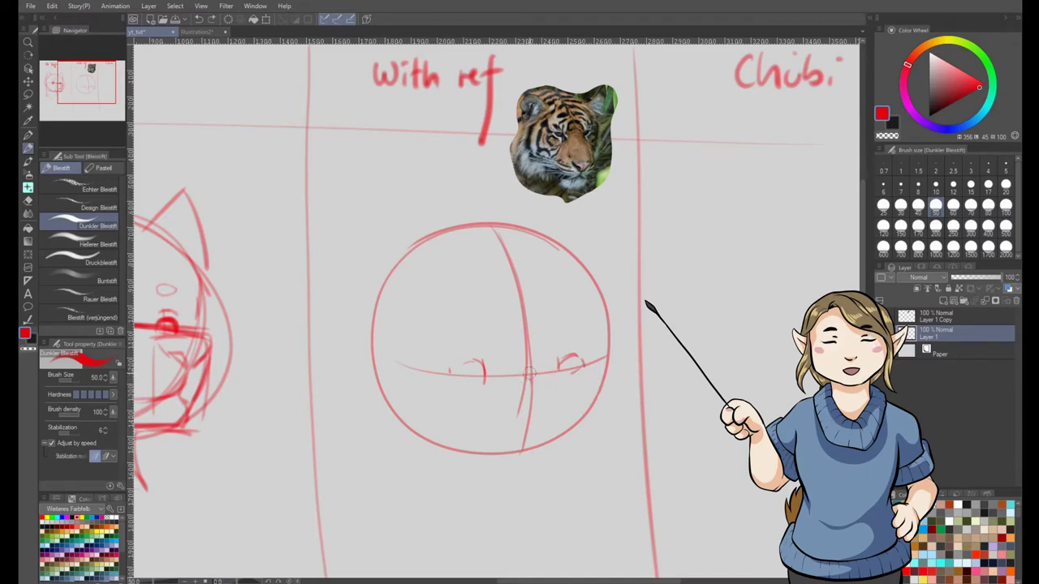
Step: Draw the nose bridge and the near side of the muzzle from the eye line down to the top of the nose
mouse_move(527, 371)
mouse_down()
mouse_move(563, 456)
mouse_move(555, 430)
mouse_up()
drag(484, 388, 488, 432)
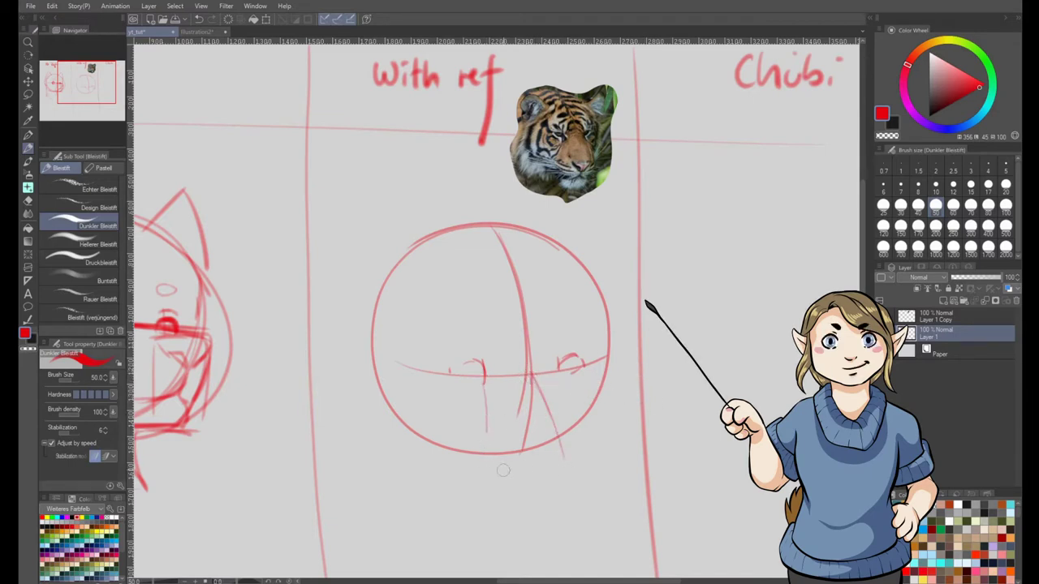
key(ctrl+z)
drag(490, 384, 500, 451)
drag(506, 461, 566, 466)
key(ctrl+z)
drag(566, 467, 581, 458)
Step: Add the far bridge line, the nose and the mouth line to the tiger's muzzle
mouse_move(555, 370)
mouse_down()
mouse_move(586, 462)
mouse_move(573, 487)
mouse_move(554, 490)
mouse_up()
mouse_move(518, 461)
mouse_down()
mouse_move(579, 490)
mouse_move(542, 512)
mouse_move(573, 505)
mouse_up()
mouse_move(588, 469)
mouse_down()
mouse_move(592, 485)
mouse_move(552, 513)
mouse_move(487, 497)
mouse_up()
key(ctrl+z)
Step: Complete the almond outline of the tiger's near eye and draw the near cheek line outside the head circle
mouse_move(467, 377)
mouse_down()
mouse_move(448, 371)
mouse_move(481, 364)
mouse_move(482, 380)
mouse_up()
drag(519, 432, 509, 405)
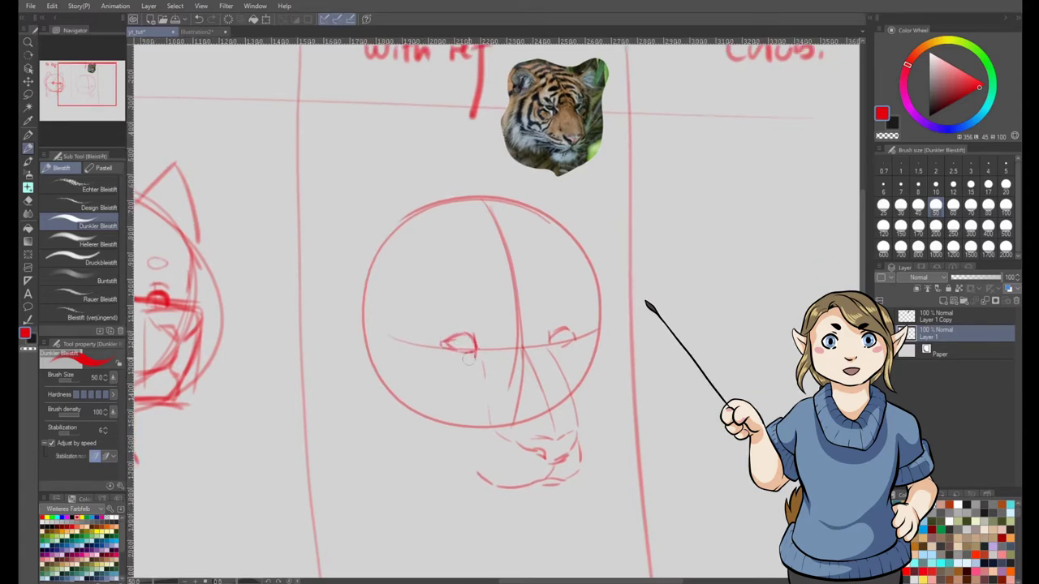
drag(435, 346, 496, 418)
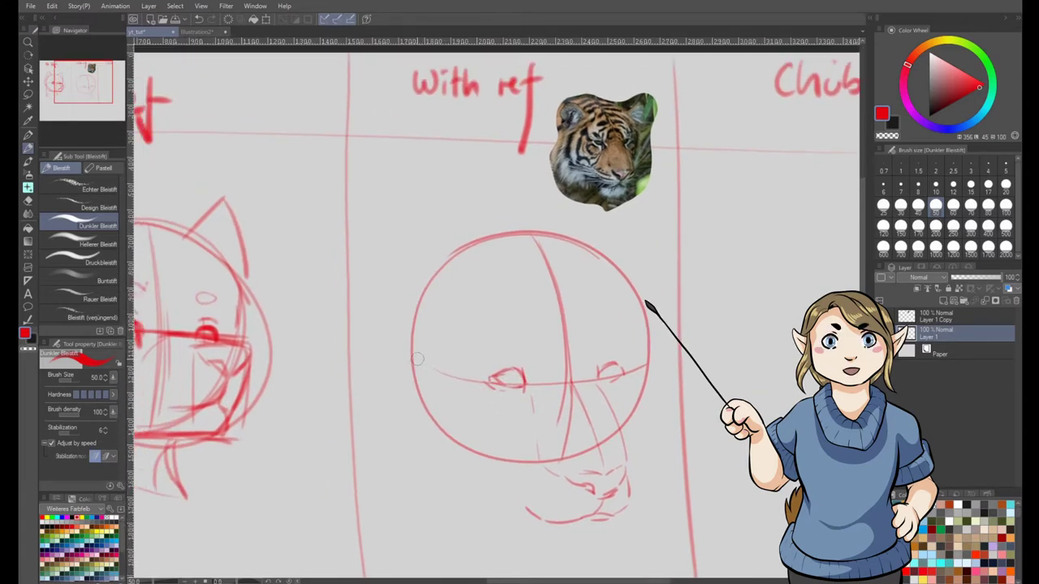
mouse_move(417, 358)
mouse_down()
mouse_move(403, 399)
mouse_move(412, 446)
mouse_up()
scroll(445, 516, down, 1)
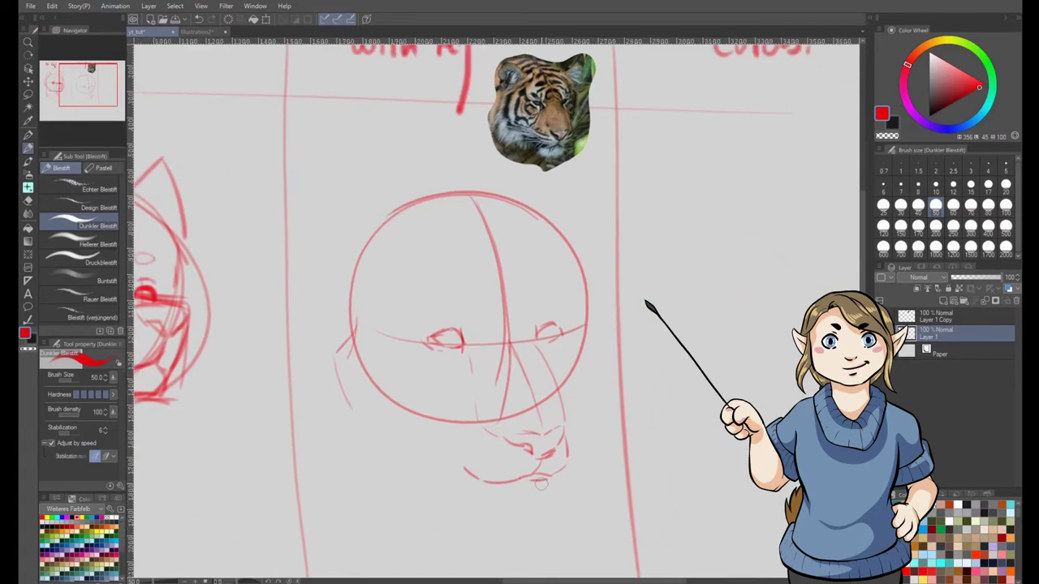
Step: Sketch the tiger's rounded chin below the mouth, redrawing its strokes where needed
mouse_move(522, 485)
mouse_down()
mouse_move(544, 477)
mouse_move(545, 510)
mouse_move(484, 519)
mouse_up()
drag(474, 518, 444, 488)
key(ctrl+z)
key(ctrl+z)
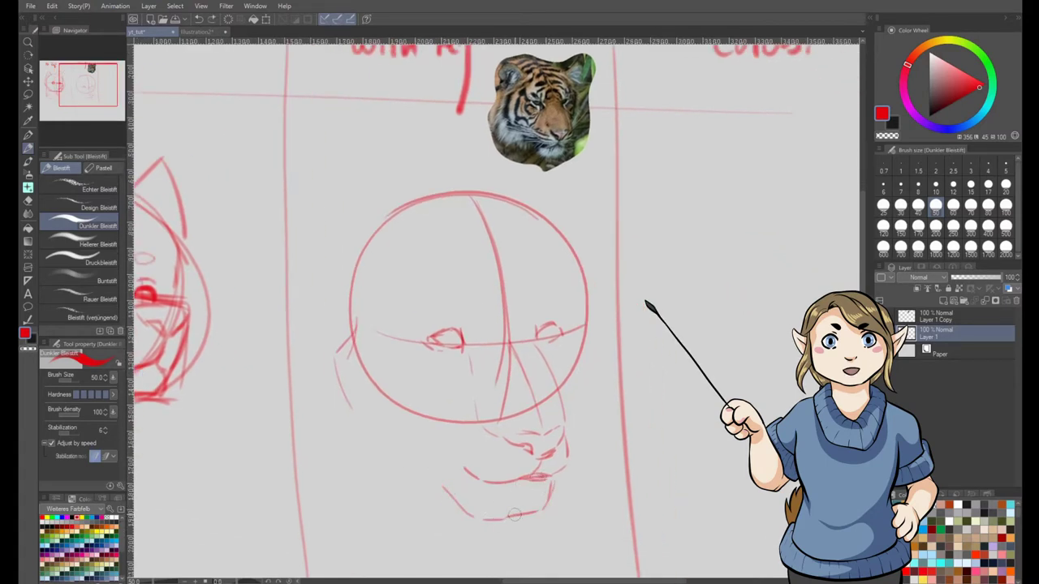
key(ctrl+z)
key(ctrl+z)
mouse_move(519, 515)
mouse_down()
mouse_move(445, 479)
mouse_move(503, 512)
mouse_up()
Step: Connect the chin to the near cheek with a jaw line and add jagged fur along the far cheek
drag(461, 469, 375, 434)
mouse_move(345, 352)
mouse_down()
mouse_move(339, 438)
mouse_move(391, 442)
mouse_up()
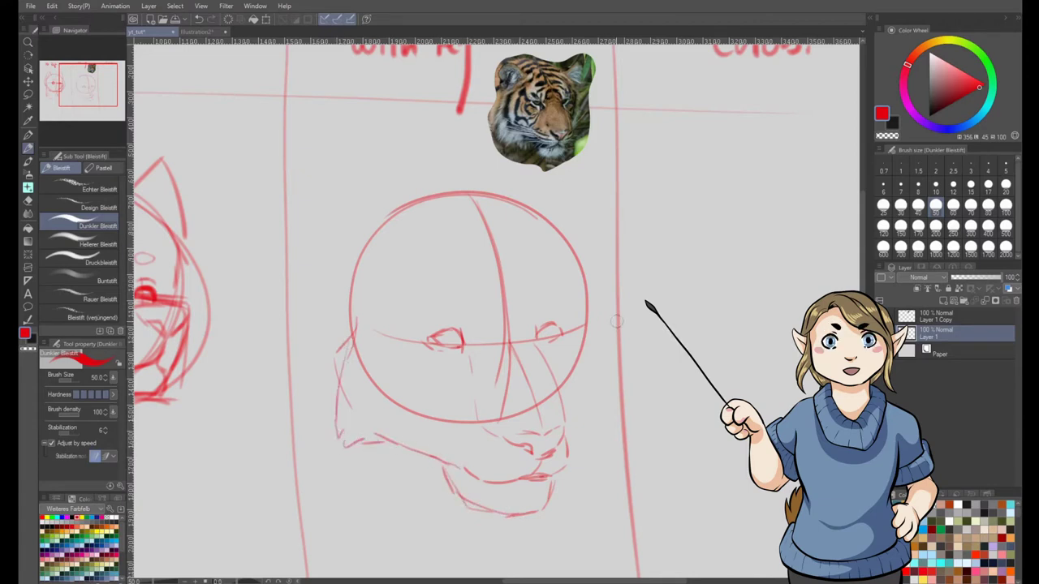
drag(574, 331, 591, 375)
mouse_move(562, 272)
mouse_down()
mouse_move(599, 341)
mouse_move(573, 420)
mouse_up()
mouse_move(384, 232)
mouse_down()
mouse_move(304, 205)
mouse_move(311, 329)
mouse_up()
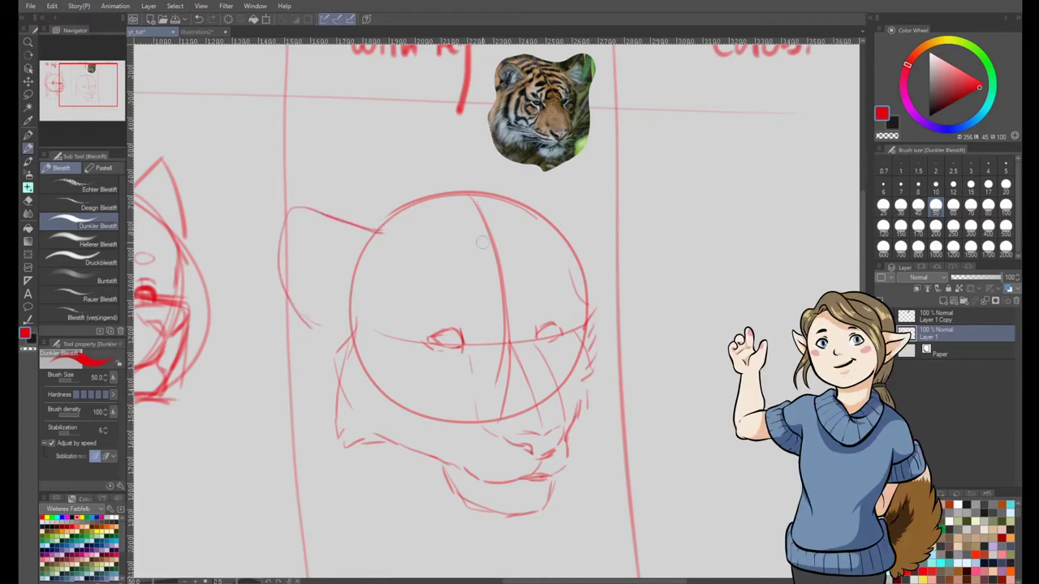
mouse_move(296, 190)
mouse_down()
mouse_move(322, 237)
mouse_move(350, 189)
mouse_up()
key(ctrl+z)
key(ctrl+z)
key(ctrl+z)
key(ctrl+z)
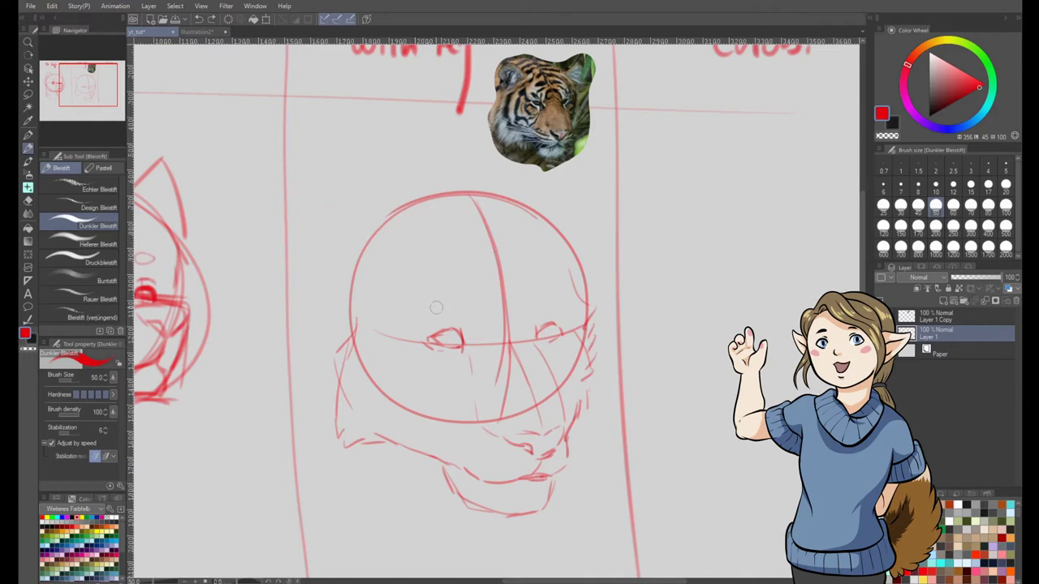
Step: Draw the tiger's rounded near ear with inner fur lines and the narrower far ear on the head circle
mouse_move(390, 233)
mouse_down()
mouse_move(363, 196)
mouse_move(310, 206)
mouse_move(325, 290)
mouse_up()
mouse_move(333, 185)
mouse_down()
mouse_move(311, 207)
mouse_move(301, 272)
mouse_move(321, 267)
mouse_move(307, 319)
mouse_up()
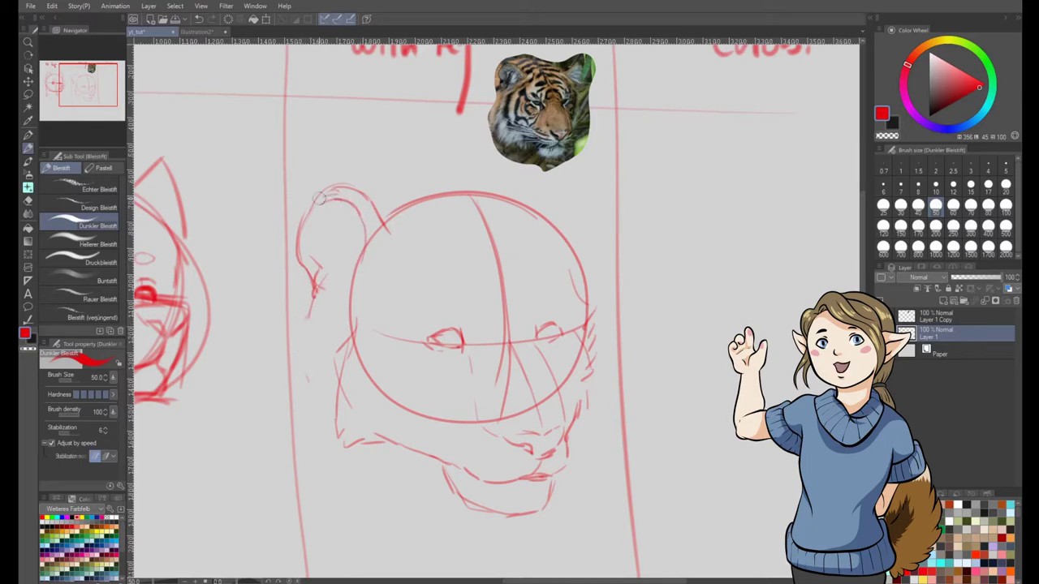
mouse_move(319, 199)
mouse_down()
mouse_move(348, 201)
mouse_move(334, 209)
mouse_move(328, 243)
mouse_up()
drag(346, 240, 341, 264)
mouse_move(542, 209)
mouse_down()
mouse_move(590, 178)
mouse_move(586, 262)
mouse_up()
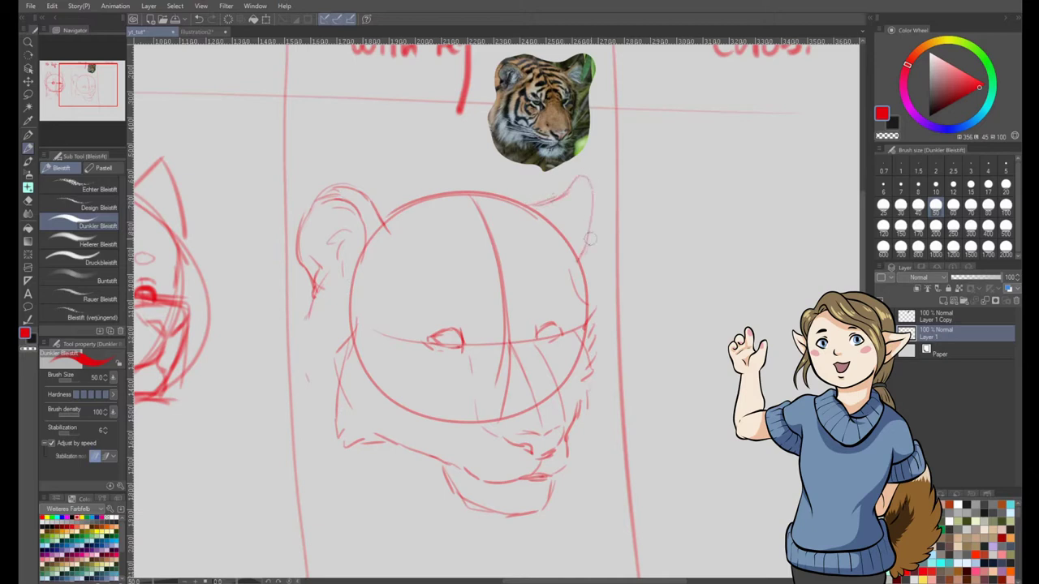
drag(594, 194, 578, 264)
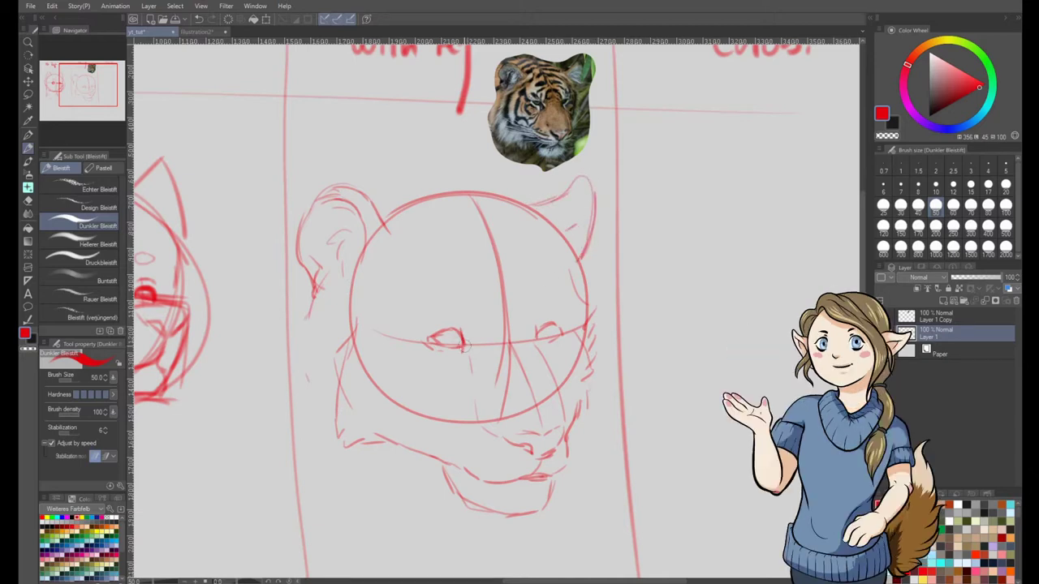
Step: Mark oval brow spots above both tiger eyes, extend the fur below the near ear and strengthen the top of the skull
mouse_move(456, 278)
mouse_down()
mouse_move(459, 255)
mouse_move(420, 290)
mouse_move(411, 314)
mouse_up()
drag(509, 300, 504, 315)
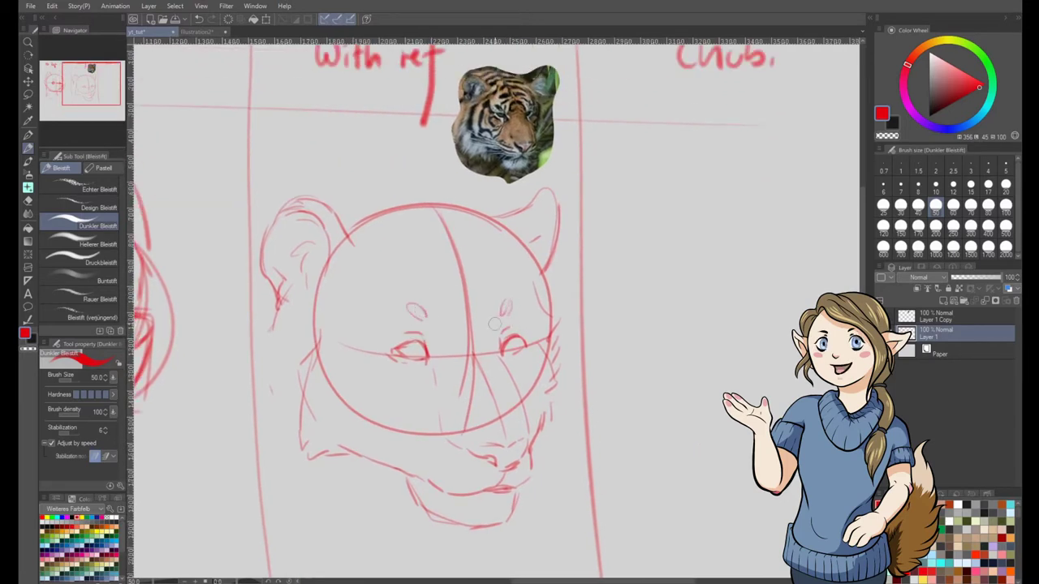
drag(283, 464, 288, 406)
drag(289, 245, 285, 280)
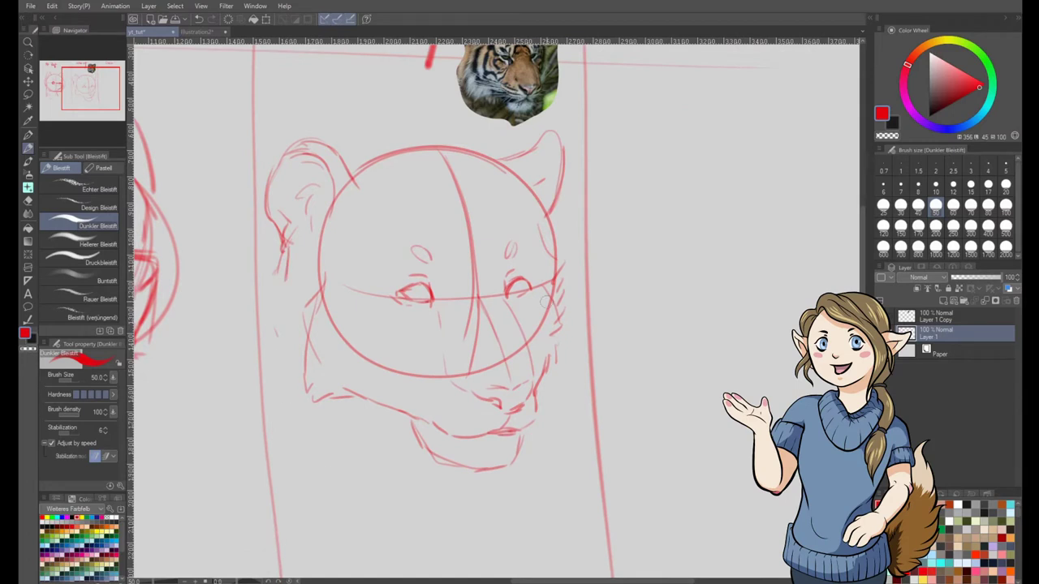
drag(397, 177, 405, 248)
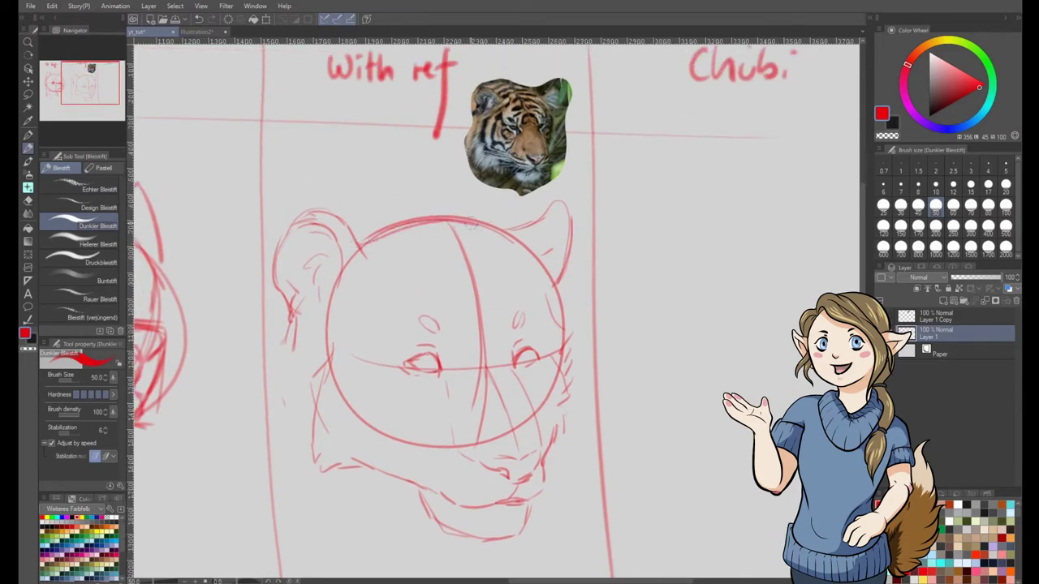
Step: Draw the tiger's neck outline and chest fur, tapering to a point below the chin
drag(473, 224, 476, 167)
mouse_move(307, 294)
mouse_down()
mouse_move(279, 419)
mouse_move(454, 547)
mouse_up()
drag(351, 471, 422, 531)
drag(553, 438, 487, 564)
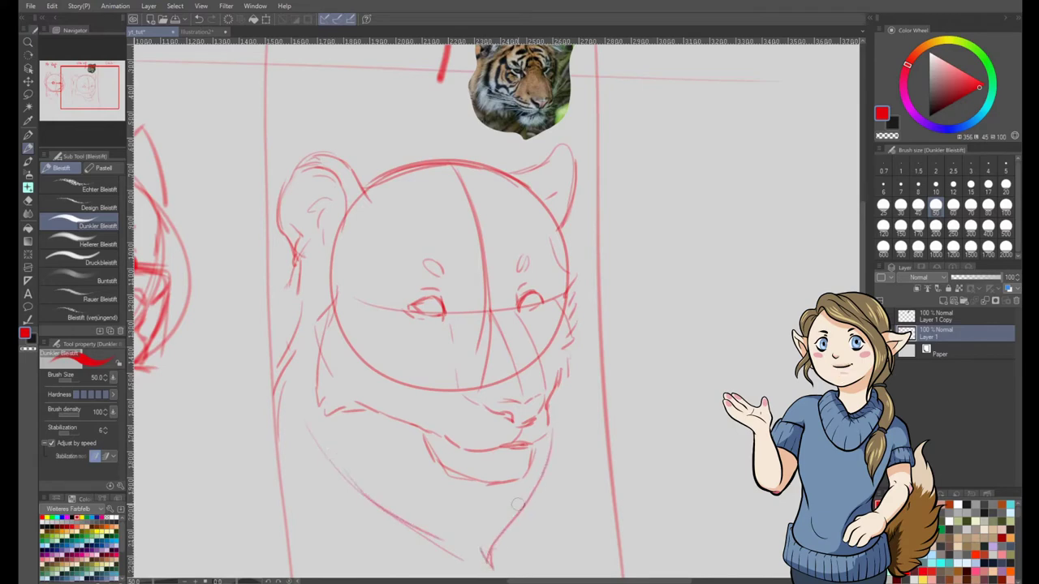
Step: Sketch a large head circle in the Chibi column, level with the tiger head
scroll(542, 471, down, 1)
mouse_move(559, 368)
mouse_down()
mouse_move(551, 346)
mouse_move(505, 423)
mouse_up()
drag(467, 392, 495, 417)
drag(663, 344, 602, 369)
drag(656, 315, 591, 345)
mouse_move(600, 231)
mouse_down()
mouse_move(492, 279)
mouse_move(642, 276)
mouse_up()
drag(560, 368, 607, 377)
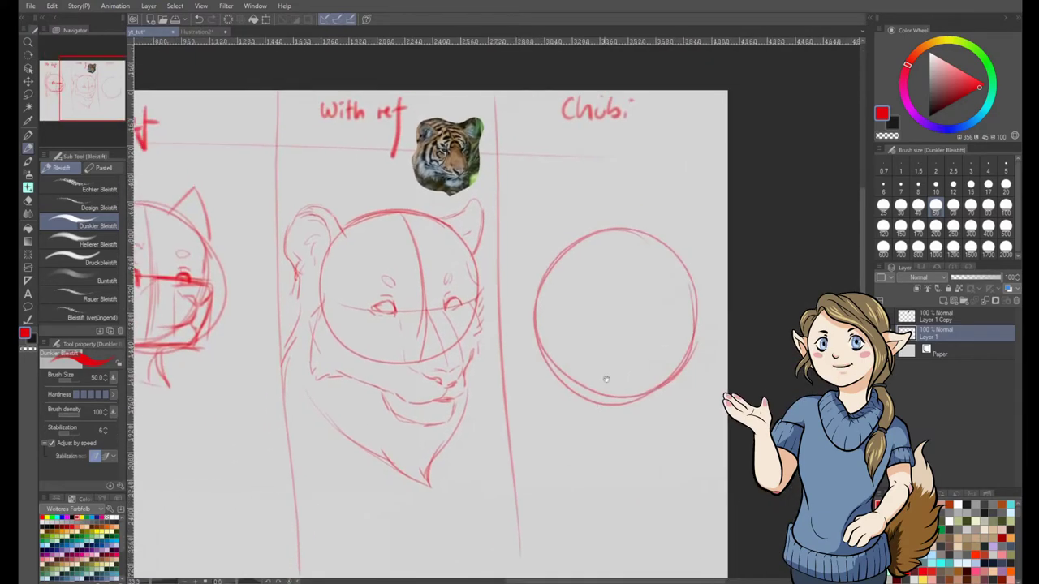
Step: Draw a curved horizontal and a curved vertical face guideline across the chibi head circle
drag(542, 312, 701, 317)
key(ctrl+z)
drag(566, 328, 686, 318)
drag(636, 258, 638, 403)
mouse_move(575, 326)
mouse_down()
mouse_move(622, 326)
mouse_move(581, 323)
mouse_up()
key(ctrl+z)
Step: With the Hellerer Bleistift pencil, sketch the chibi's round eyes, muzzle, mouth and cheek fur on both sides of the head
click(89, 242)
mouse_move(661, 317)
mouse_down()
mouse_move(680, 294)
mouse_move(687, 306)
mouse_up()
mouse_move(688, 307)
mouse_down()
mouse_move(668, 319)
mouse_move(684, 375)
mouse_move(694, 361)
mouse_move(620, 400)
mouse_up()
mouse_move(539, 330)
mouse_down()
mouse_move(560, 422)
mouse_move(681, 401)
mouse_up()
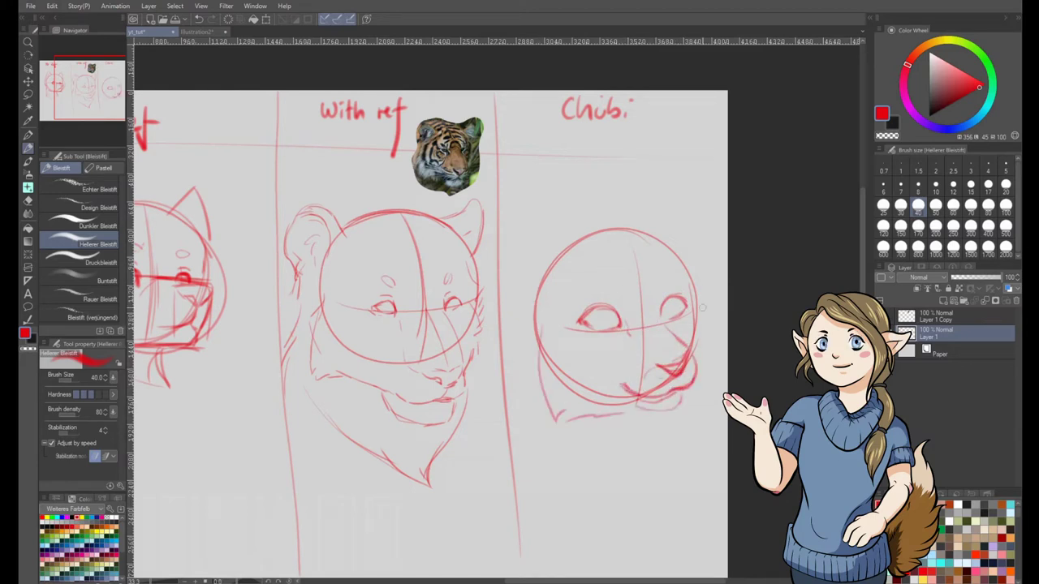
drag(698, 303, 706, 362)
Step: Draw the broad near ear and the narrower far ear on the chibi head circle
drag(533, 327, 513, 252)
drag(582, 242, 509, 245)
drag(649, 232, 697, 266)
Step: Select the whole chibi head, scale it to about half size, place it just under the Chibi heading and deselect
mouse_move(652, 453)
mouse_down()
mouse_move(622, 360)
mouse_move(619, 399)
mouse_up()
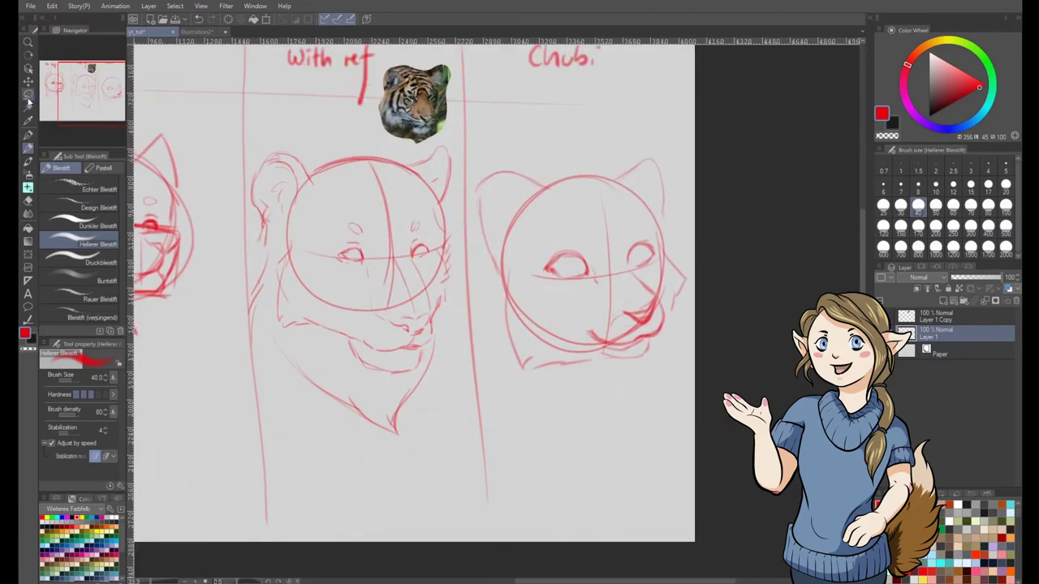
click(27, 96)
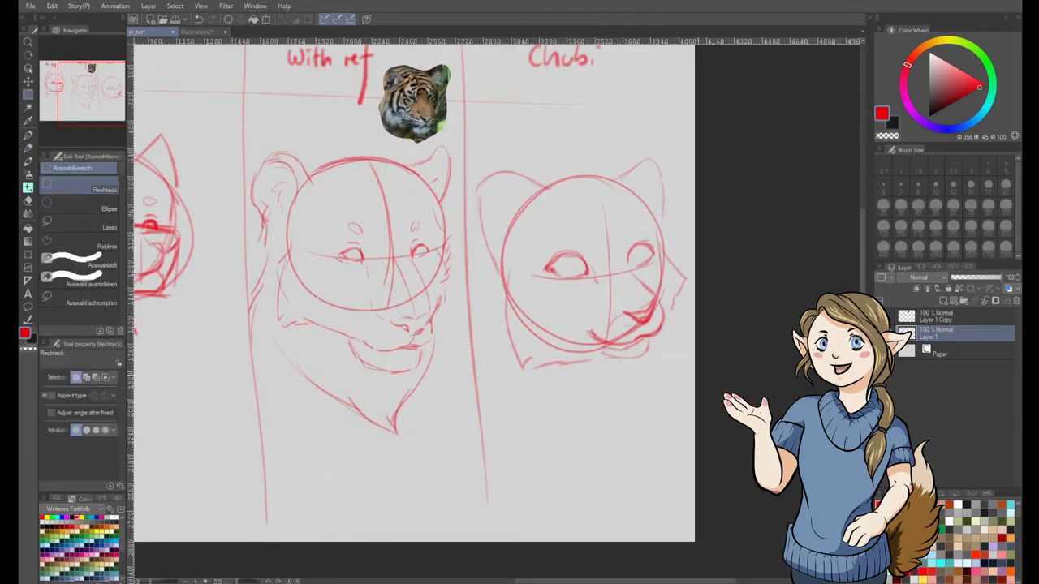
drag(696, 377, 476, 145)
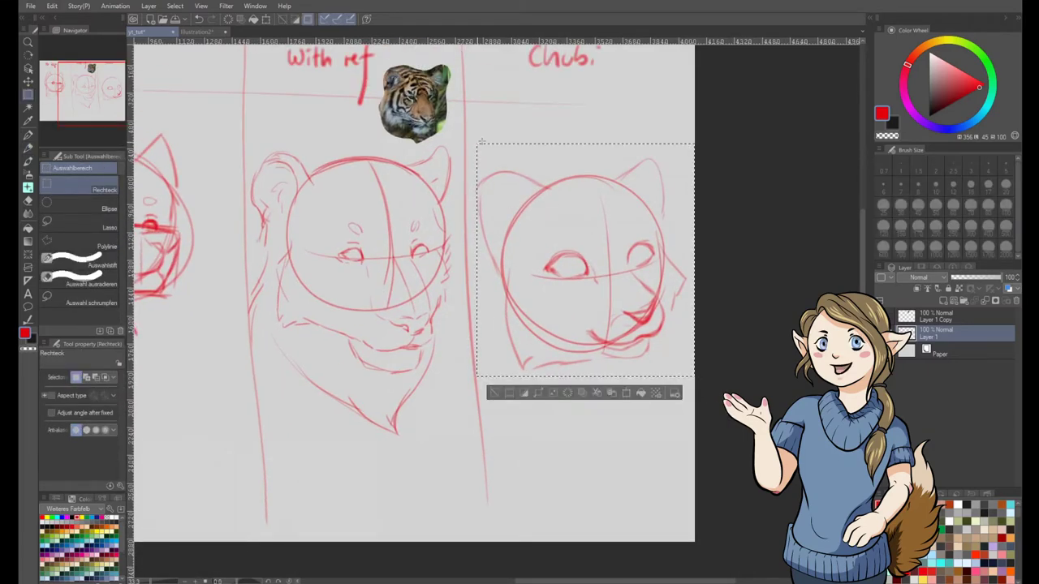
click(628, 396)
drag(694, 376, 617, 252)
drag(552, 215, 570, 187)
click(526, 247)
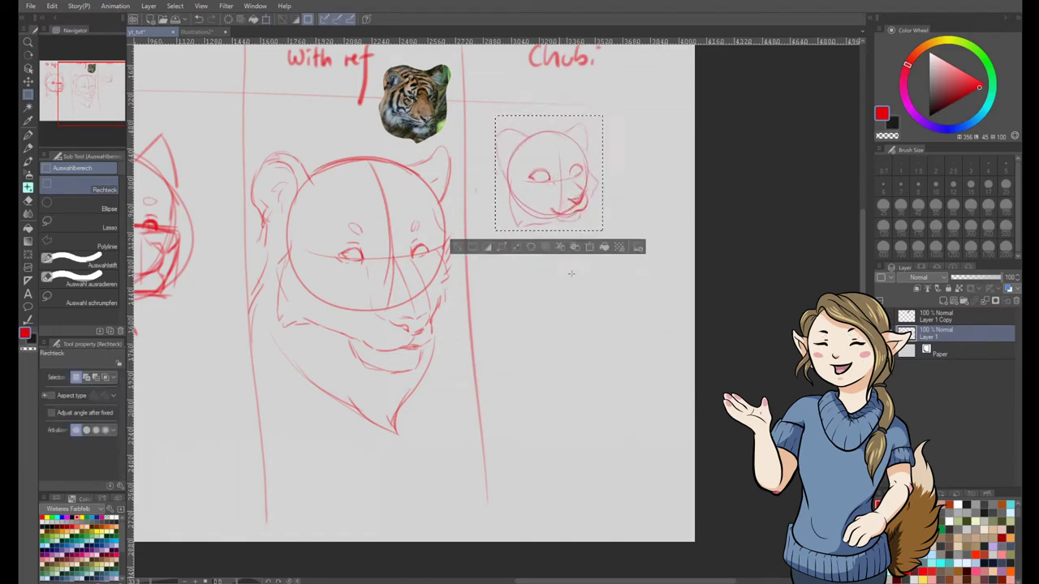
key(ctrl+d)
Step: Sketch a larger second chibi head circle below the small one, with a guideline, half-round eyes, nose and smiling mouth low on the face
key(p)
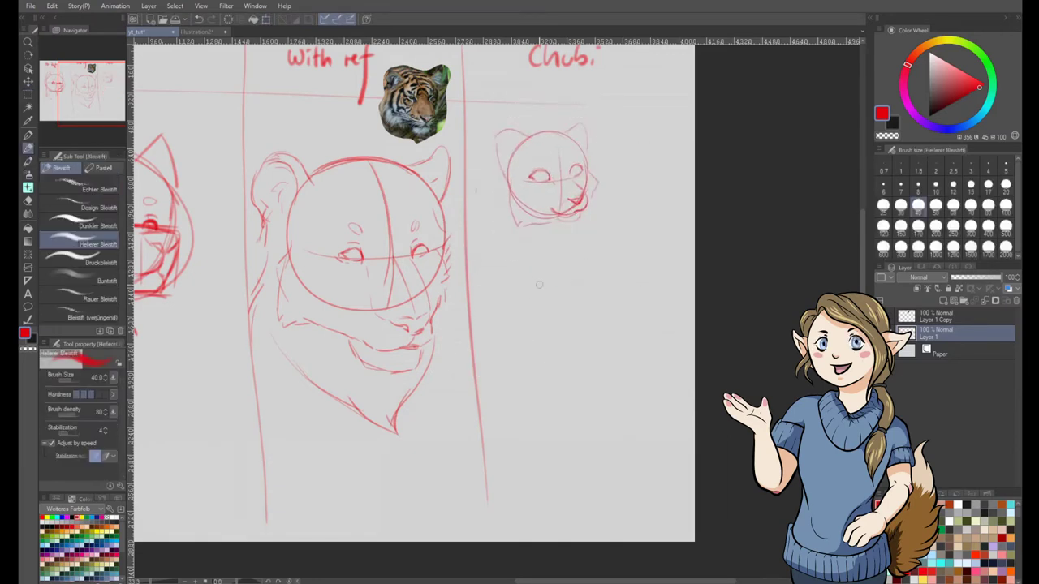
mouse_move(539, 284)
mouse_down()
mouse_move(613, 423)
mouse_move(605, 255)
mouse_move(576, 420)
mouse_move(627, 267)
mouse_move(546, 409)
mouse_move(671, 347)
mouse_up()
mouse_move(524, 335)
mouse_down()
mouse_move(557, 328)
mouse_move(522, 329)
mouse_move(537, 340)
mouse_move(615, 326)
mouse_move(642, 339)
mouse_move(564, 343)
mouse_move(572, 357)
mouse_move(593, 347)
mouse_move(572, 357)
mouse_move(584, 351)
mouse_move(573, 370)
mouse_move(603, 369)
mouse_move(571, 364)
mouse_move(535, 396)
mouse_move(575, 396)
mouse_up()
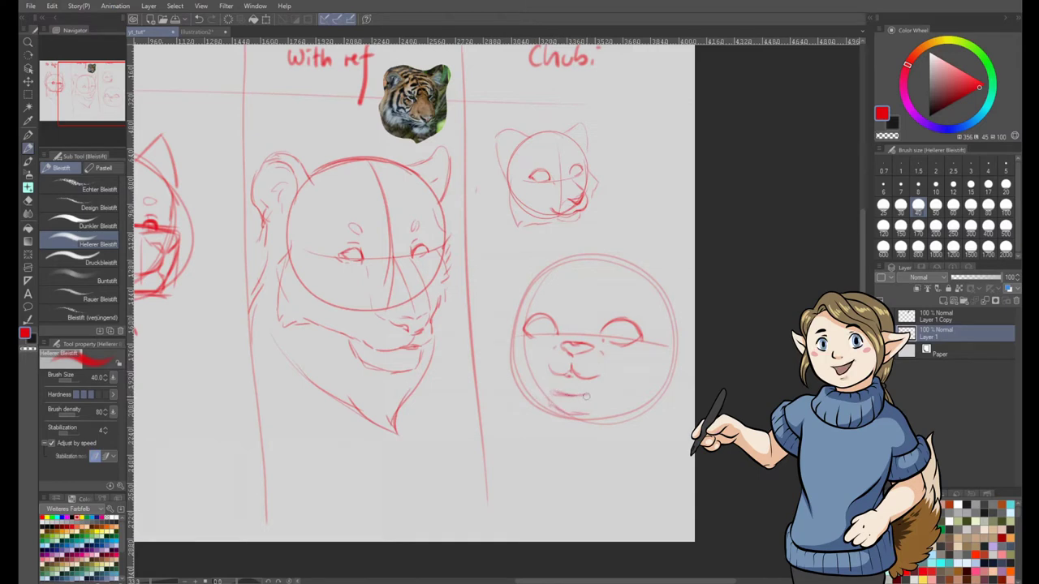
Step: Add big rounded ears, tufted cheek fur and a chest outline tapering to a point to the large chibi head
mouse_move(516, 314)
mouse_down()
mouse_move(503, 340)
mouse_move(505, 393)
mouse_move(520, 408)
mouse_up()
mouse_move(518, 265)
mouse_down()
mouse_move(623, 265)
mouse_move(570, 260)
mouse_move(541, 244)
mouse_move(503, 284)
mouse_move(520, 308)
mouse_up()
key(ctrl+z)
drag(641, 270, 698, 264)
drag(688, 329, 649, 426)
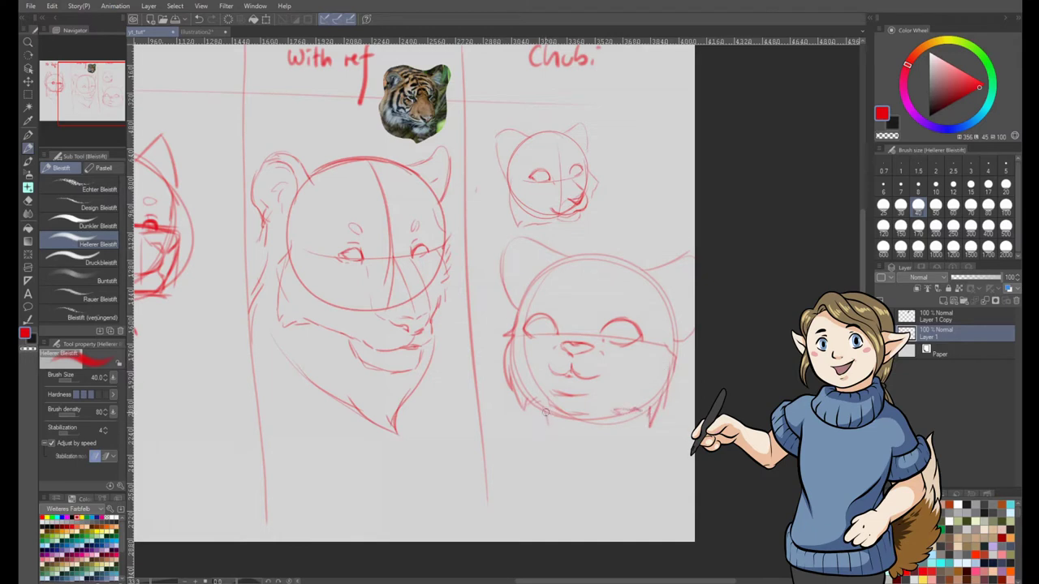
mouse_move(544, 411)
mouse_down()
mouse_move(505, 464)
mouse_move(568, 513)
mouse_move(690, 451)
mouse_move(574, 513)
mouse_move(511, 418)
mouse_up()
Step: Group Layer 1 Copy and Layer 1 into a new folder
click(964, 316)
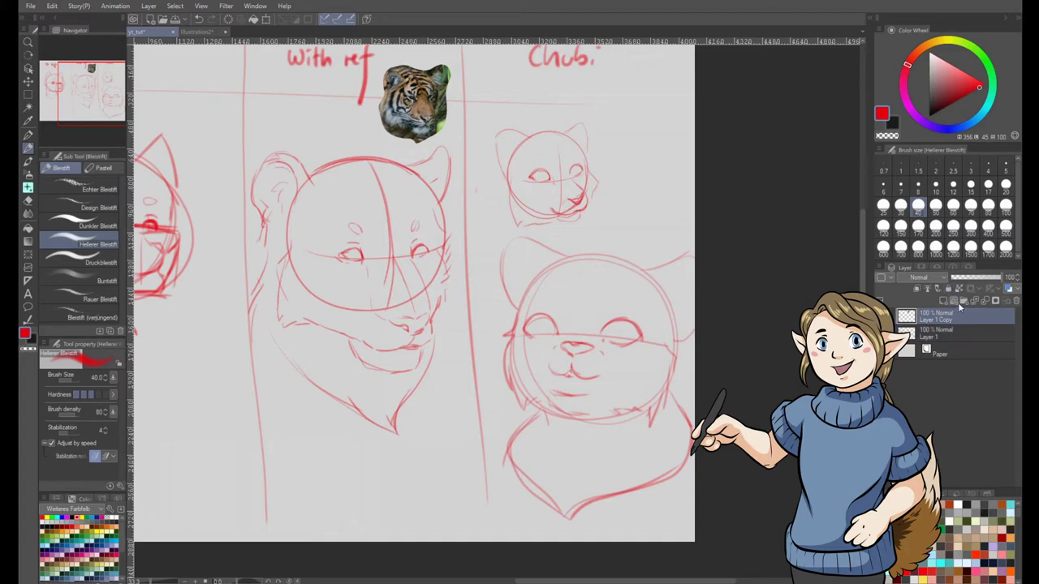
click(950, 289)
click(978, 347)
click(897, 317)
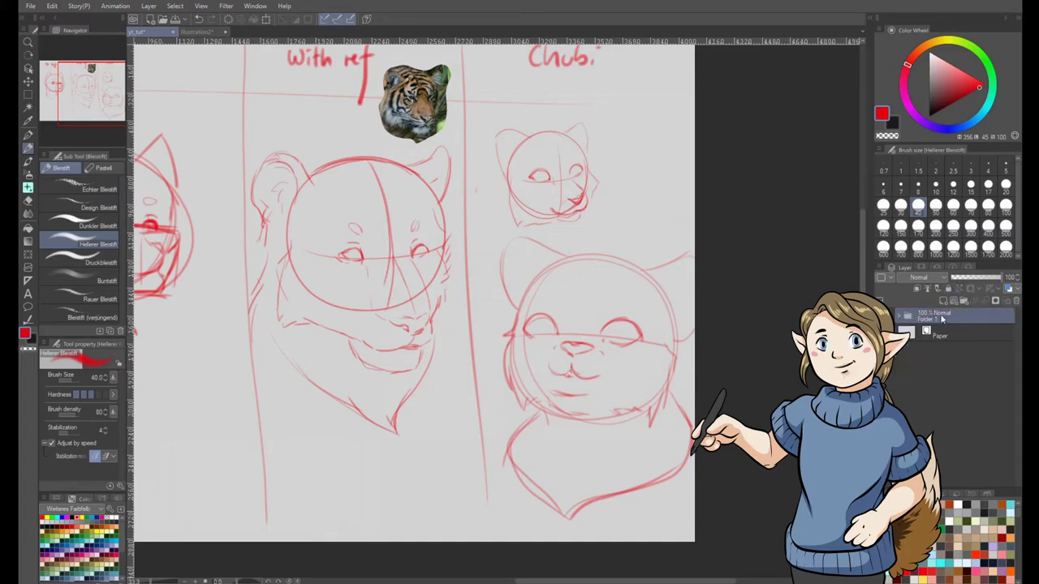
Step: Create a second folder above the sketch folder with two empty layers inside it
click(963, 301)
click(943, 301)
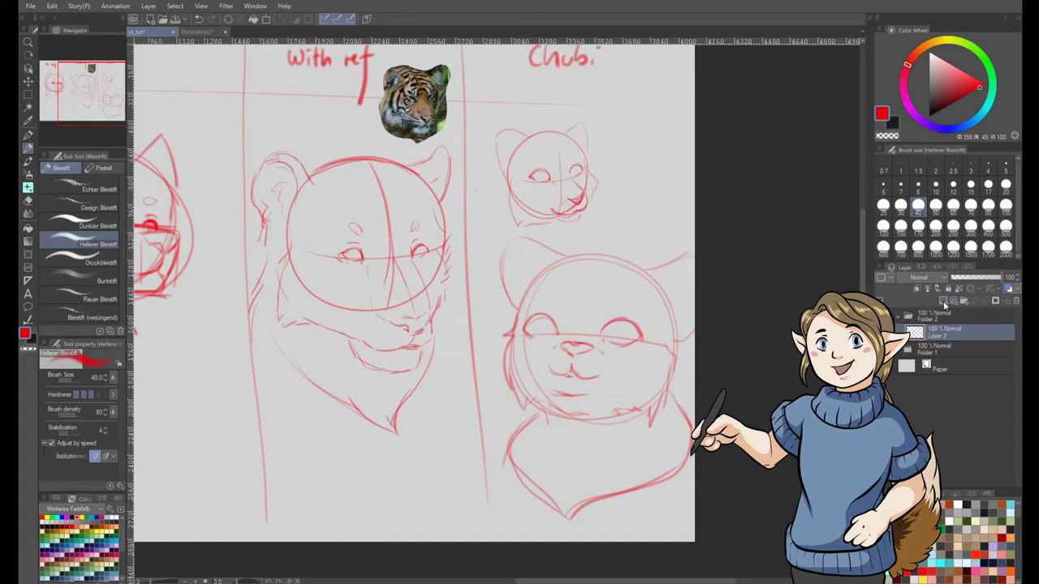
click(944, 302)
Step: On Layer 1, add brow marks to the large chibi head and redraw the neck and chest lines below the No Ref head
scroll(568, 308, down, 1)
drag(397, 384, 486, 433)
click(899, 366)
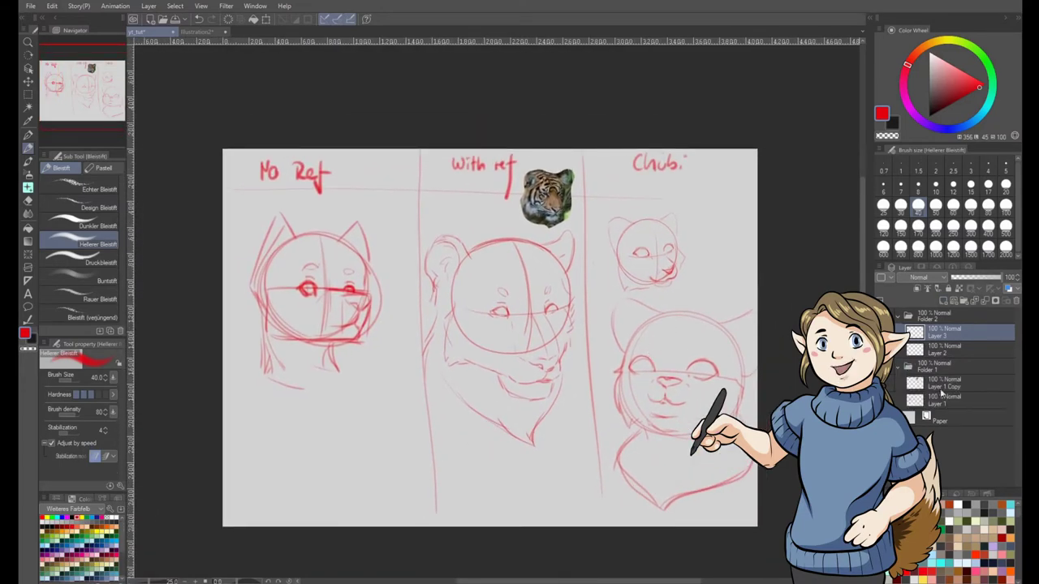
click(942, 400)
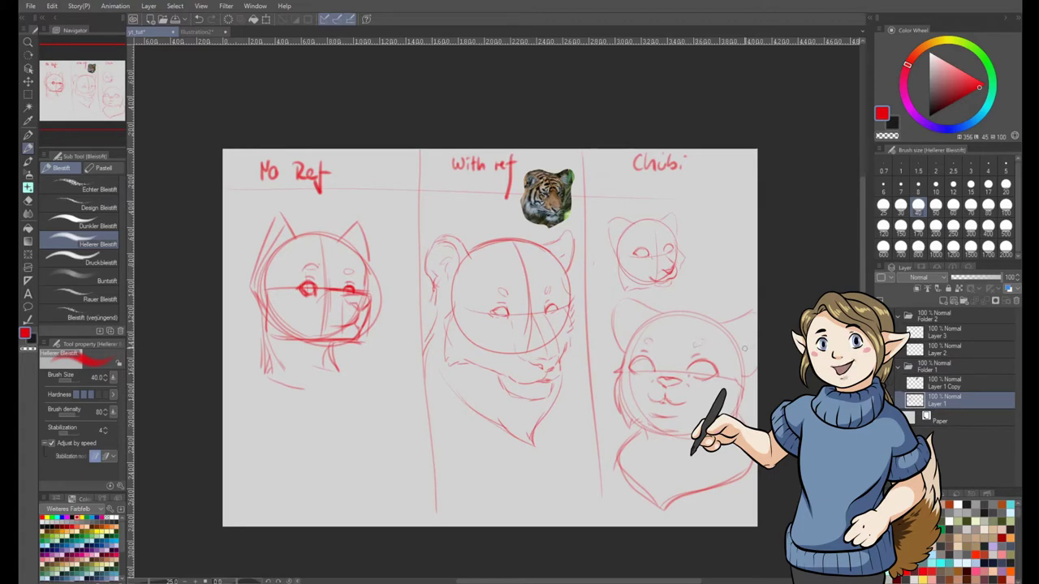
drag(331, 343, 339, 371)
key(ctrl+z)
key(ctrl+z)
drag(334, 340, 339, 371)
drag(270, 377, 323, 392)
Step: Hide Folder 1 and sketch a large dark red head circle with curved crossing guidelines on Layer 2
click(897, 368)
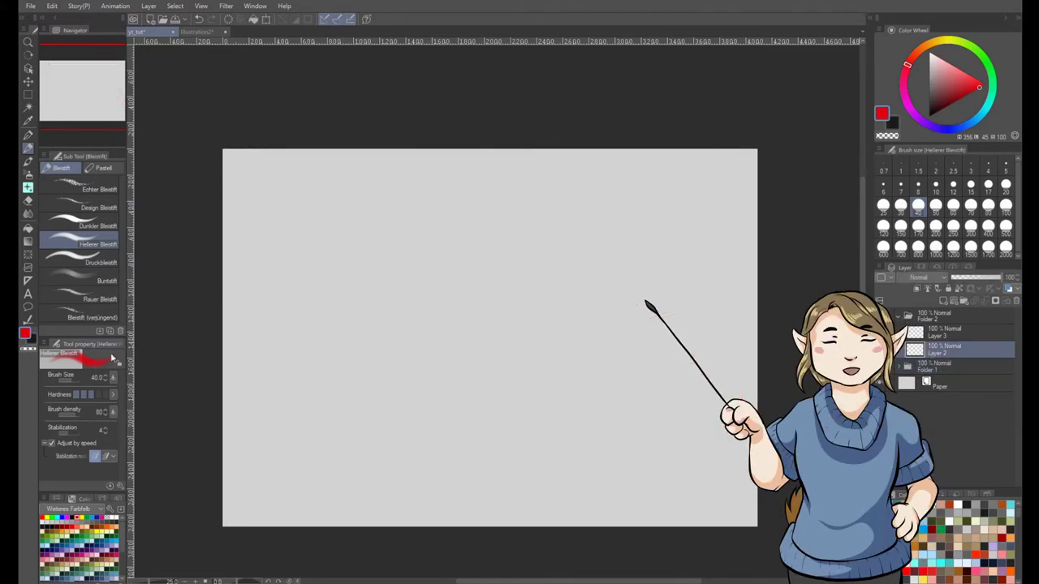
click(66, 527)
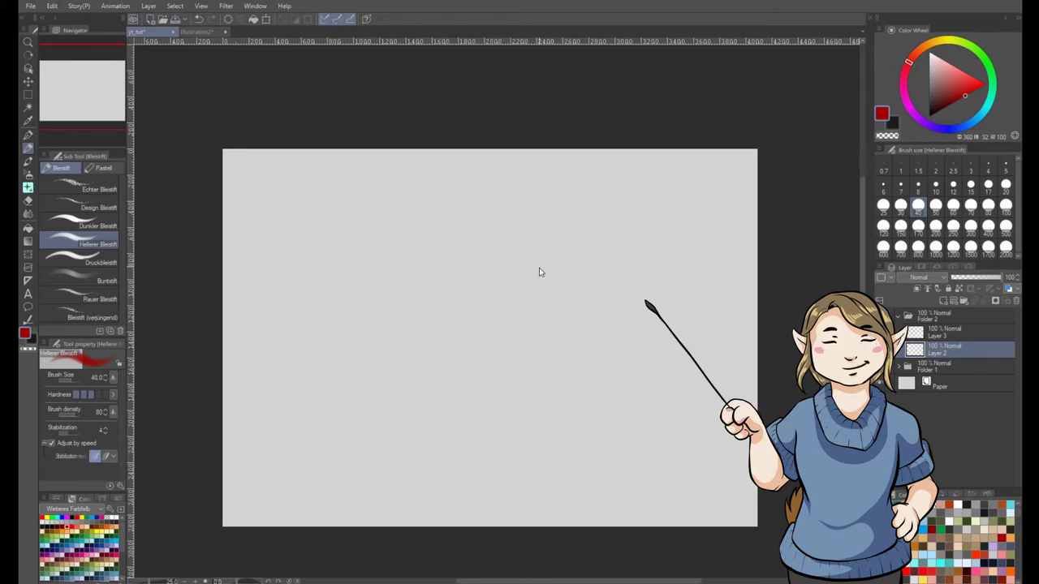
mouse_move(498, 213)
mouse_down()
mouse_move(416, 272)
mouse_move(510, 382)
mouse_move(587, 258)
mouse_move(437, 227)
mouse_move(502, 385)
mouse_move(590, 256)
mouse_move(413, 262)
mouse_move(507, 382)
mouse_move(562, 222)
mouse_move(587, 324)
mouse_move(558, 366)
mouse_move(564, 232)
mouse_move(408, 293)
mouse_move(584, 340)
mouse_up()
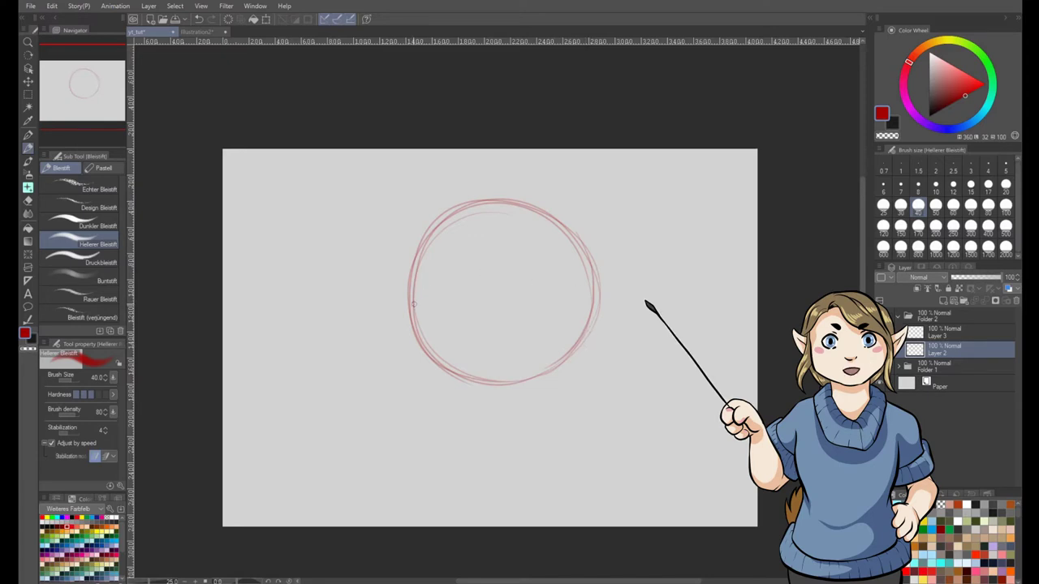
drag(413, 304, 596, 279)
drag(412, 306, 593, 280)
drag(469, 221, 491, 381)
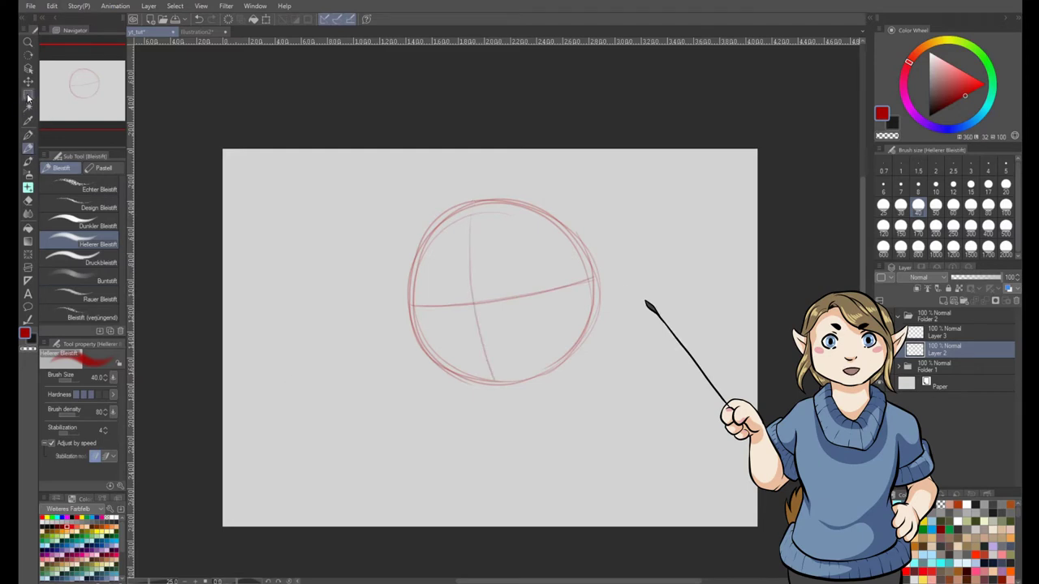
Step: Scale the head circle down slightly and move it toward the upper right of the canvas
click(266, 19)
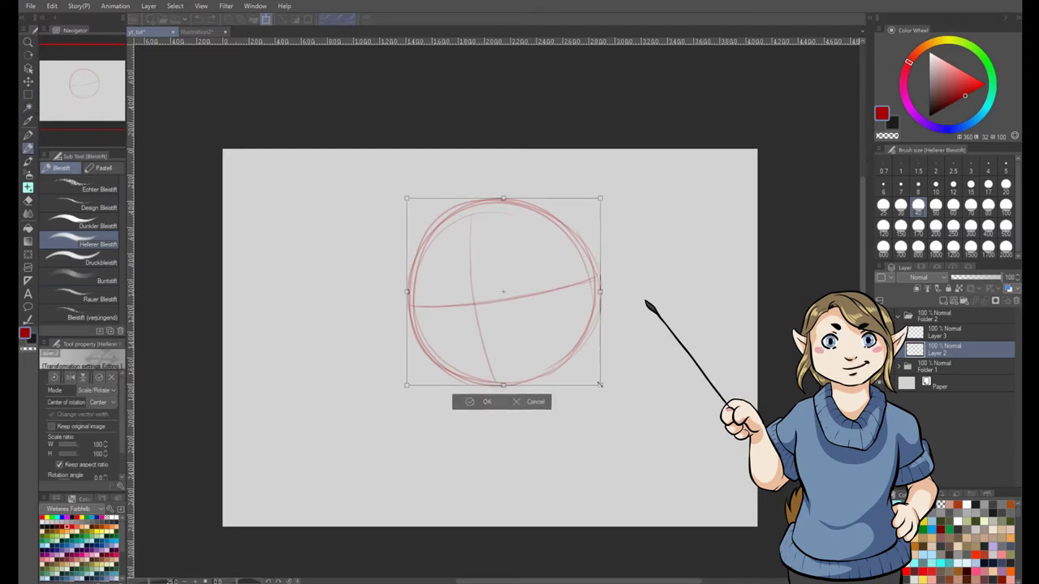
drag(599, 383, 571, 365)
mouse_move(591, 300)
mouse_down()
mouse_move(585, 371)
mouse_move(536, 318)
mouse_move(608, 301)
mouse_move(591, 390)
mouse_up()
click(543, 367)
Step: Draw both sides of the neck below the head circle with a faint centre line between them
drag(508, 342, 511, 365)
drag(504, 323, 508, 363)
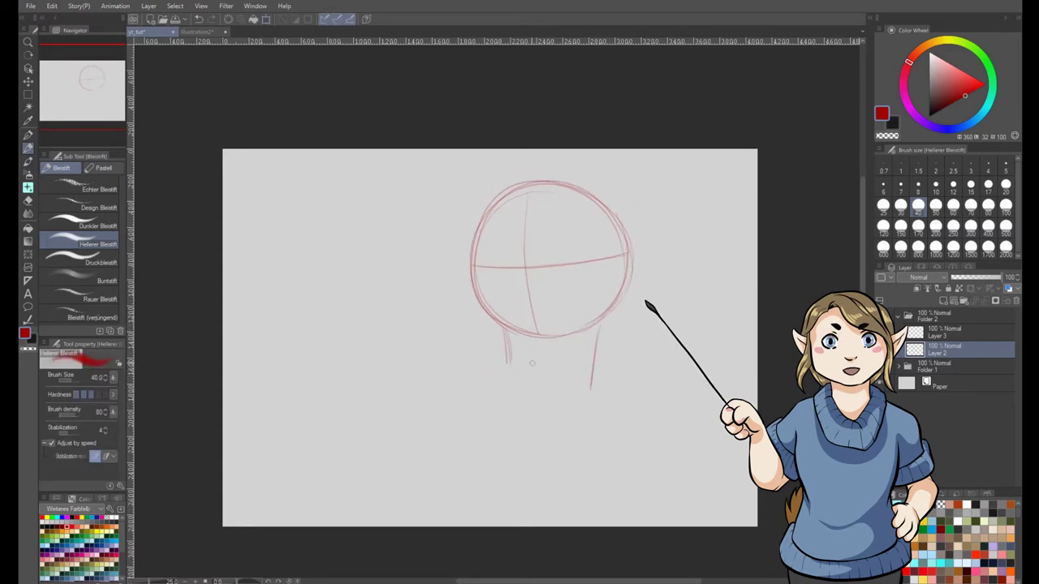
mouse_move(598, 336)
mouse_down()
mouse_move(590, 386)
mouse_move(549, 403)
mouse_up()
Step: Sketch the collarbones and the sloping shoulder lines on both sides of the neck
drag(513, 405, 407, 374)
drag(506, 349, 455, 370)
mouse_move(510, 345)
mouse_down()
mouse_move(382, 379)
mouse_move(280, 423)
mouse_up()
drag(442, 365, 341, 401)
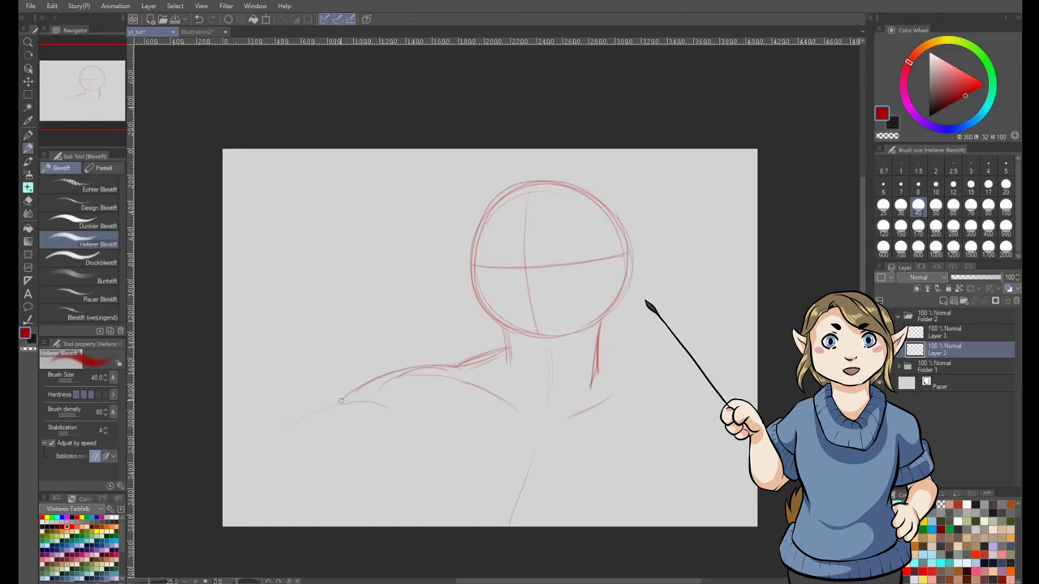
drag(599, 366, 662, 389)
Step: Outline the sides of the torso and the lower edges of the chest muscles along the canvas's lower edge
drag(662, 448, 650, 509)
drag(403, 429, 388, 485)
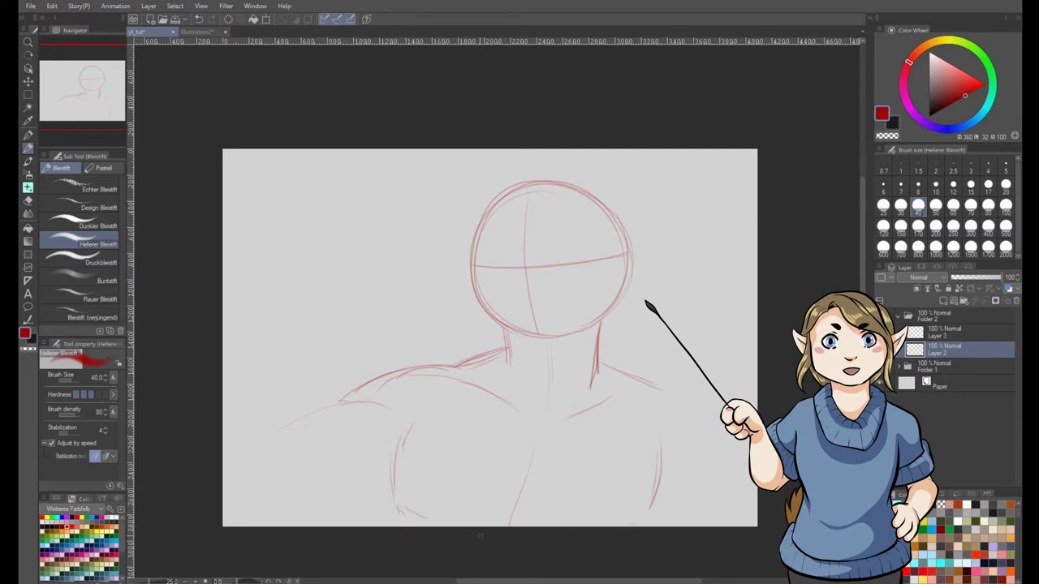
drag(568, 525, 639, 519)
drag(504, 510, 549, 526)
drag(461, 521, 549, 526)
drag(616, 526, 642, 519)
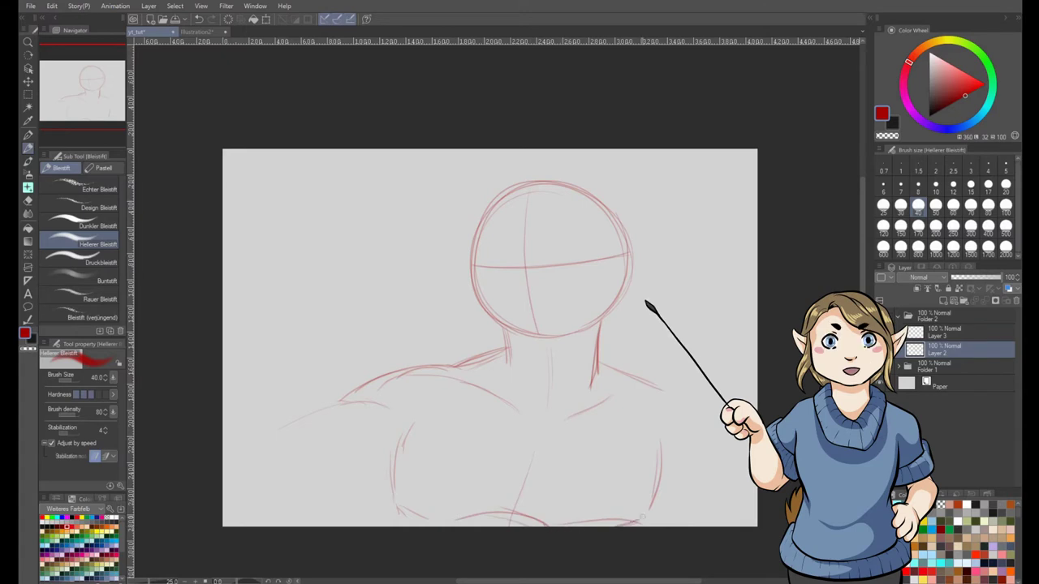
drag(667, 437, 647, 516)
Step: Sketch the outstretched arm and the lowered arm, and add the slanting neck muscle lines
mouse_move(450, 368)
mouse_down()
mouse_move(404, 363)
mouse_move(348, 388)
mouse_move(426, 362)
mouse_move(383, 370)
mouse_move(258, 433)
mouse_move(302, 474)
mouse_move(390, 474)
mouse_up()
key(ctrl+z)
mouse_move(605, 368)
mouse_down()
mouse_move(663, 390)
mouse_move(713, 495)
mouse_move(698, 524)
mouse_up()
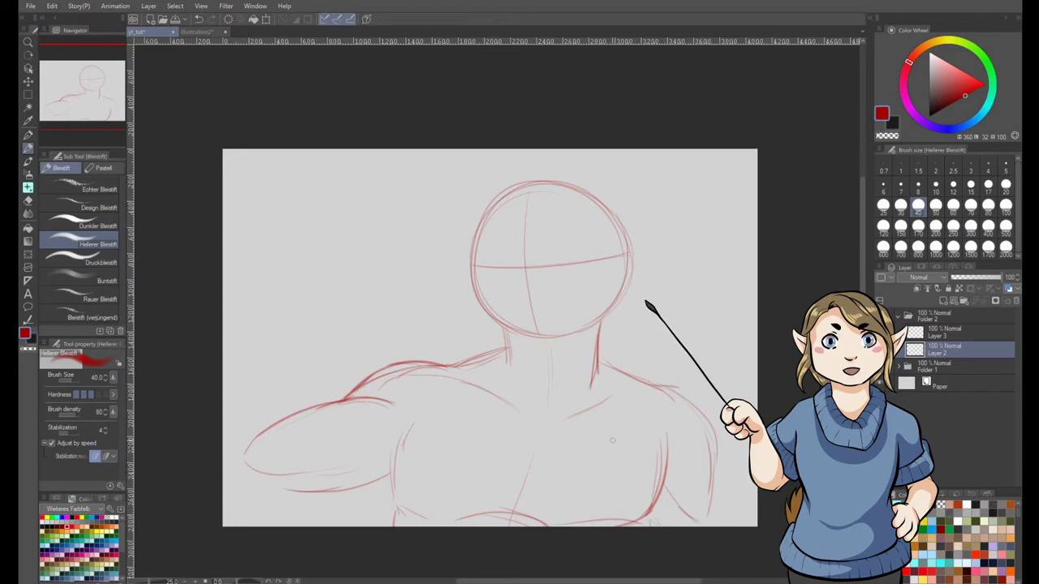
mouse_move(598, 333)
mouse_down()
mouse_move(599, 387)
mouse_move(562, 401)
mouse_up()
drag(514, 345, 529, 388)
Step: Draw narrow eyes with brows on the horizontal guideline, and sketch the nose, muzzle, smile, chin and cheek fur
drag(499, 257, 551, 265)
drag(478, 284, 468, 276)
key(ctrl+z)
mouse_move(510, 270)
mouse_down()
mouse_move(503, 260)
mouse_move(575, 259)
mouse_move(548, 263)
mouse_up()
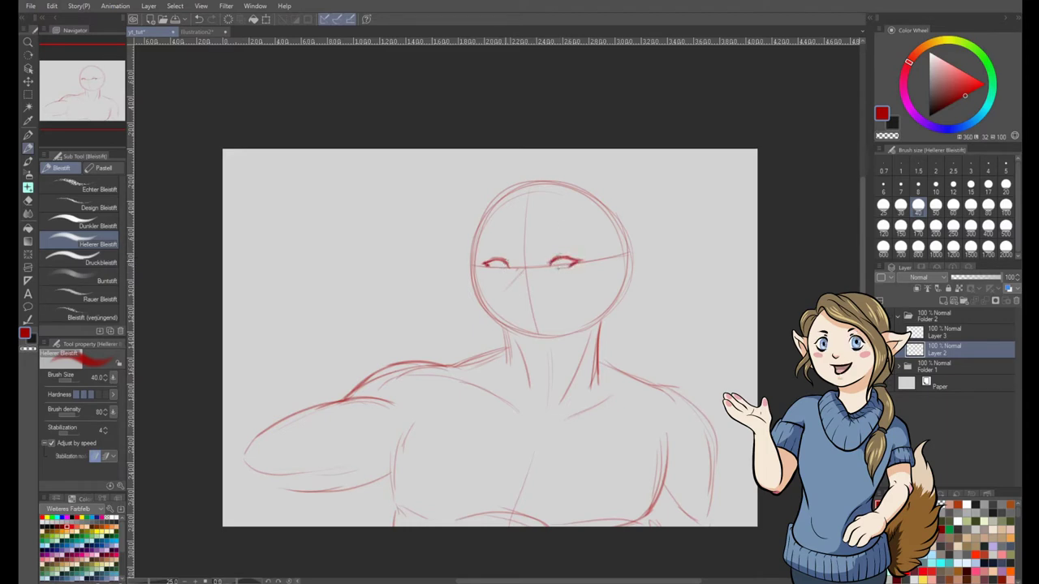
drag(539, 267, 513, 270)
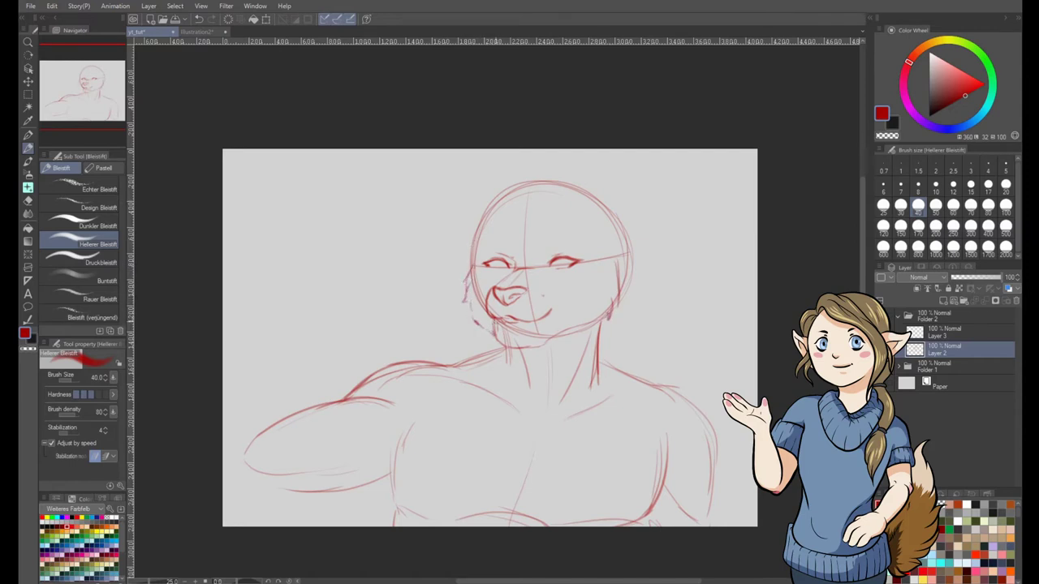
Step: Draw two pointed ears on the head, strengthen their upper edges and add the inner ear lines
drag(475, 237, 502, 202)
key(ctrl+z)
drag(459, 185, 467, 253)
mouse_move(605, 199)
mouse_down()
mouse_move(659, 156)
mouse_move(630, 260)
mouse_up()
drag(659, 161, 650, 229)
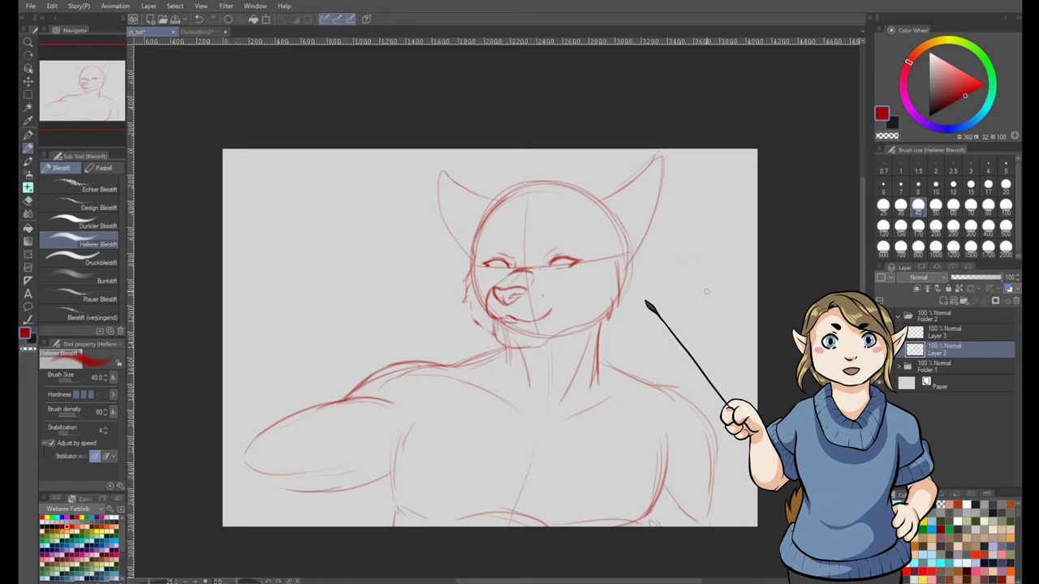
mouse_move(505, 192)
mouse_down()
mouse_move(437, 184)
mouse_move(444, 224)
mouse_up()
drag(589, 192, 663, 158)
key(ctrl+z)
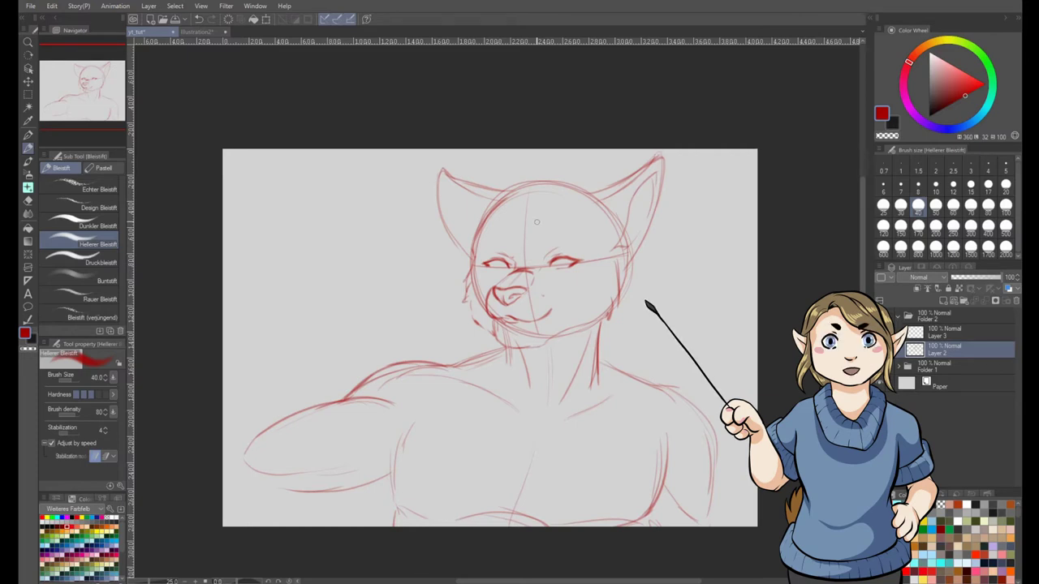
Step: Flip the canvas view horizontally and lower Layer 2's opacity to 46%
click(253, 6)
mouse_move(201, 6)
mouse_move(243, 19)
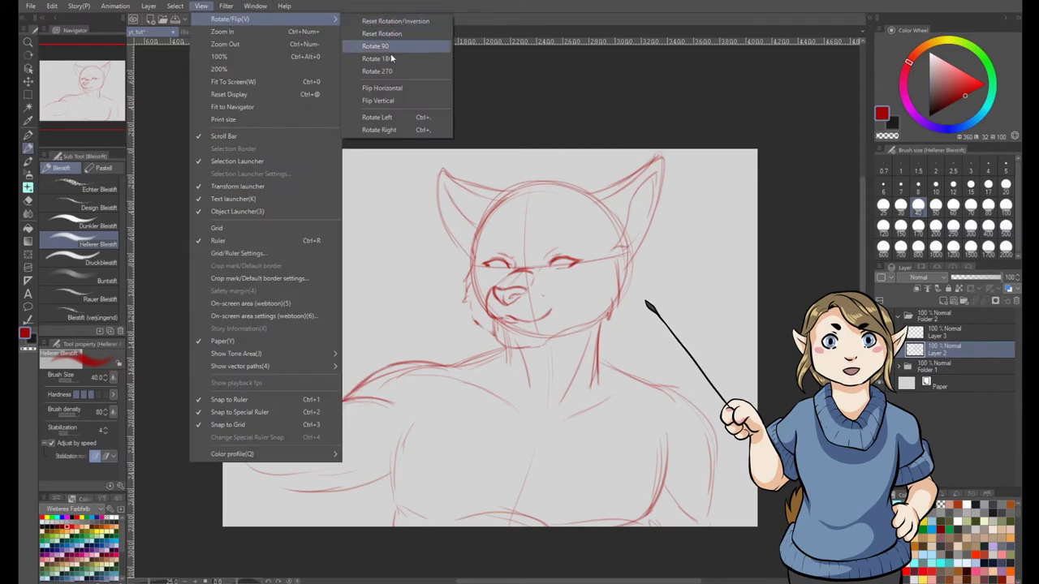
click(372, 86)
mouse_move(985, 277)
mouse_down()
mouse_move(964, 278)
mouse_move(974, 278)
mouse_up()
Step: Strengthen the lowered arm's shoulder and outer contour, and redraw the lower edge of the chest
mouse_move(377, 372)
mouse_down()
mouse_move(276, 455)
mouse_move(282, 516)
mouse_move(292, 519)
mouse_up()
drag(274, 509, 266, 523)
drag(341, 494, 370, 524)
drag(424, 522, 502, 509)
Step: Draw the centre line between the chest muscles, and reinforce the chest's outer edge, the outstretched arm's underside and the collarbone
drag(462, 467, 477, 498)
drag(600, 430, 589, 500)
drag(469, 445, 475, 507)
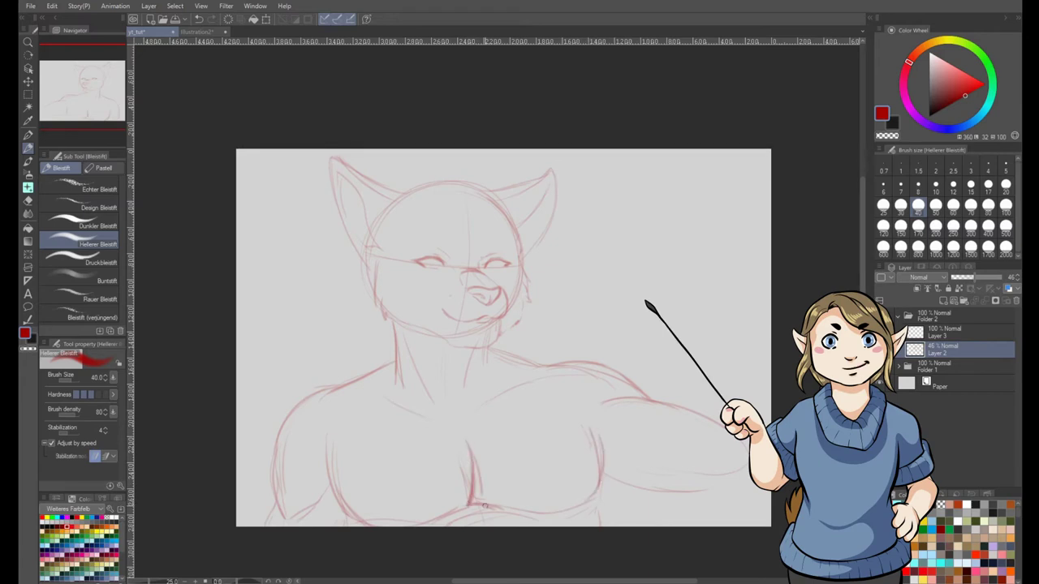
mouse_move(573, 423)
mouse_down()
mouse_move(592, 507)
mouse_move(593, 497)
mouse_up()
mouse_move(588, 523)
mouse_down()
mouse_move(590, 486)
mouse_move(733, 494)
mouse_up()
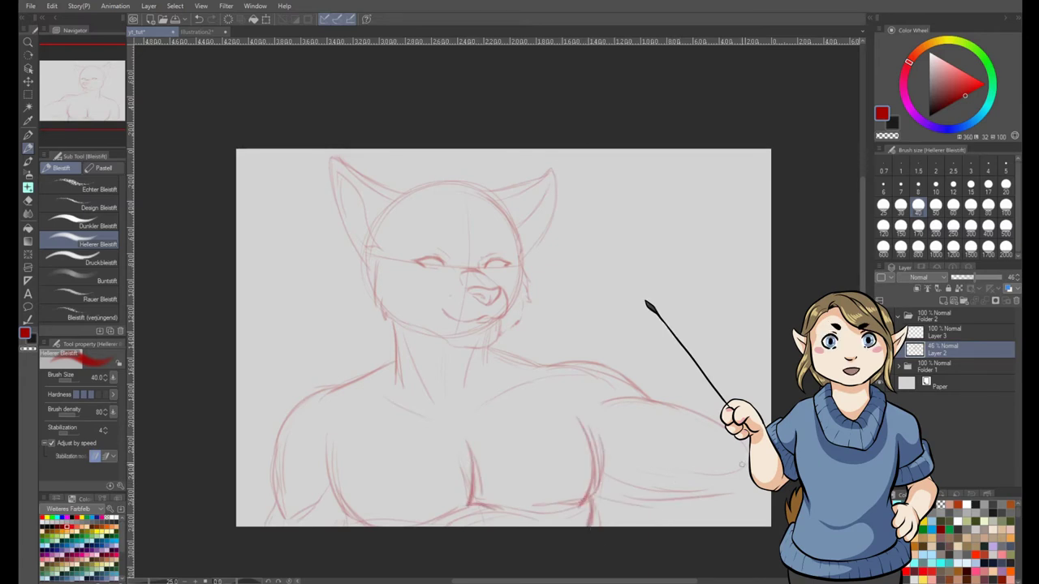
drag(443, 418, 364, 404)
Step: On Layer 3, draw clean lines over the nose and far eye with the Dunkler Bleistift at brush size 25
click(81, 222)
scroll(499, 274, up, 2)
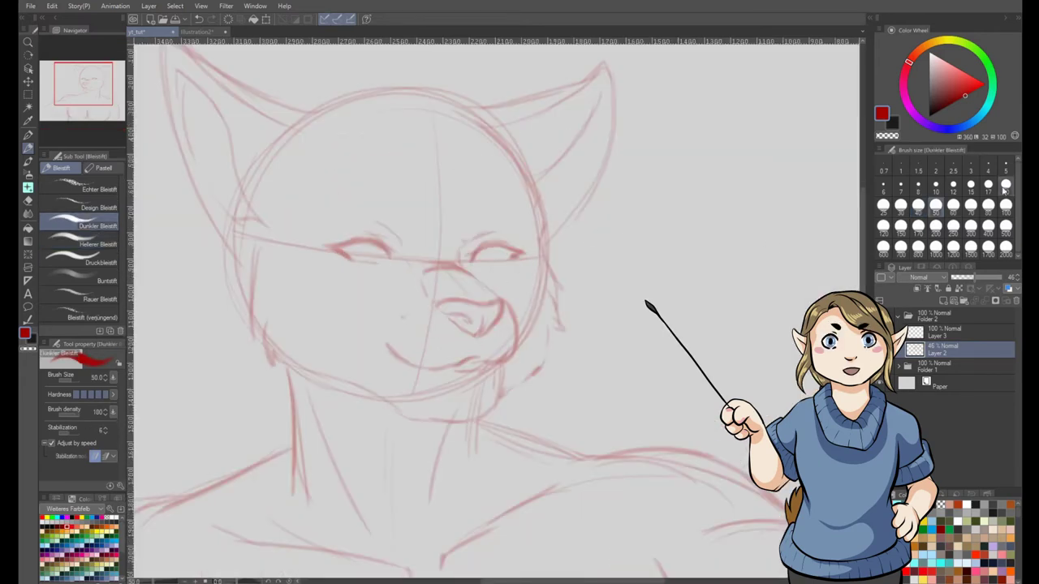
drag(555, 274, 597, 333)
mouse_move(503, 358)
mouse_down()
mouse_move(478, 366)
mouse_move(531, 366)
mouse_move(511, 397)
mouse_move(539, 360)
mouse_up()
click(950, 334)
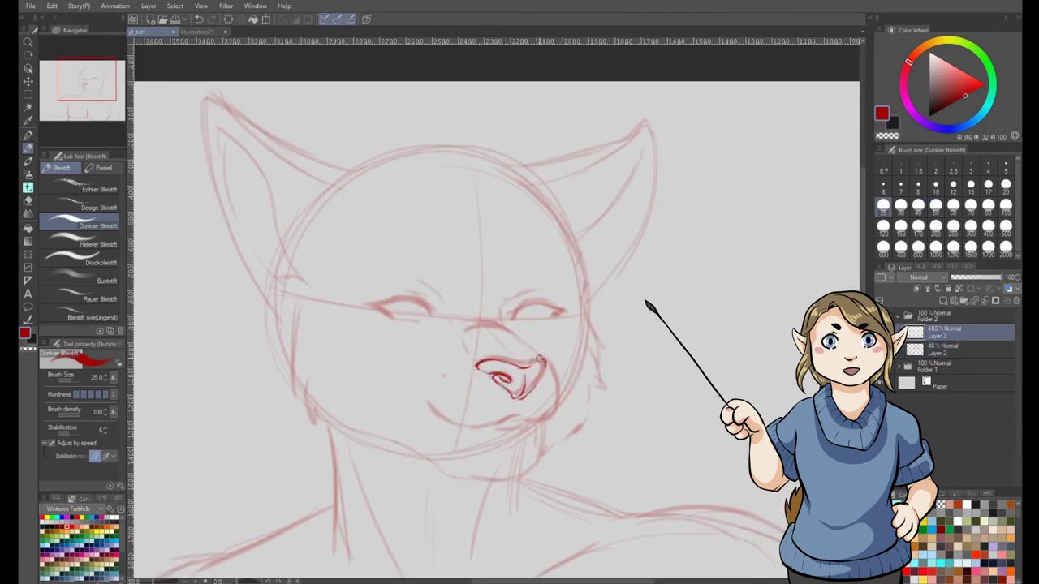
mouse_move(467, 330)
mouse_down()
mouse_move(560, 313)
mouse_move(512, 303)
mouse_up()
key(ctrl+z)
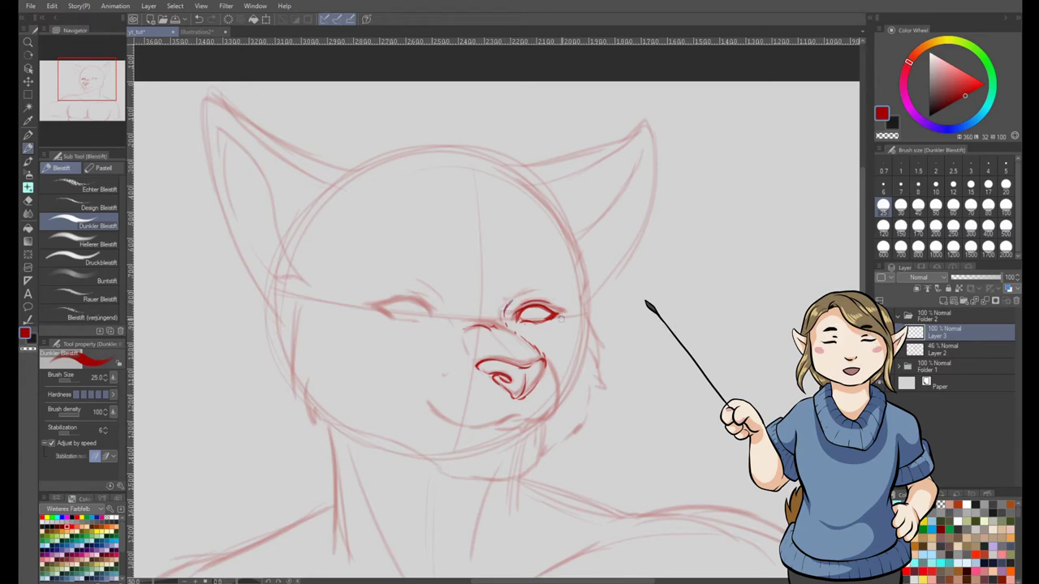
Step: Draw the clean muzzle and mouth line, the long sabre fangs, and the chin and jaw line
mouse_move(547, 360)
mouse_down()
mouse_move(554, 388)
mouse_move(532, 422)
mouse_move(426, 406)
mouse_up()
mouse_move(466, 367)
mouse_down()
mouse_move(448, 371)
mouse_move(442, 424)
mouse_move(502, 423)
mouse_move(411, 487)
mouse_up()
mouse_move(471, 429)
mouse_down()
mouse_move(408, 497)
mouse_move(414, 487)
mouse_up()
mouse_move(537, 421)
mouse_down()
mouse_move(506, 506)
mouse_move(489, 425)
mouse_move(513, 474)
mouse_move(443, 478)
mouse_move(375, 452)
mouse_up()
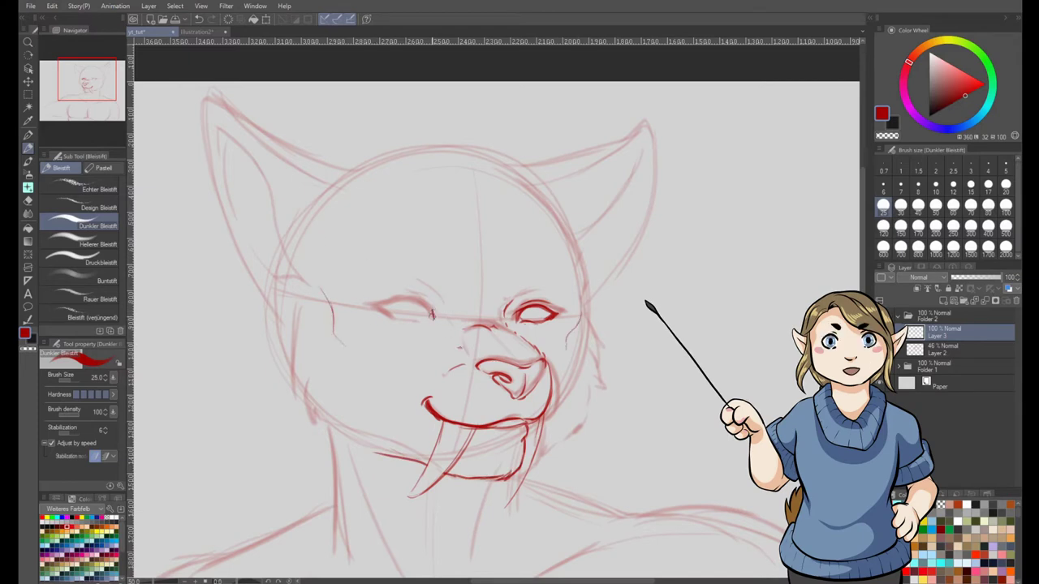
Step: Outline the near eye and draw the near cheek's tufted fur down to the jaw
mouse_move(430, 301)
mouse_down()
mouse_move(435, 318)
mouse_move(397, 297)
mouse_move(377, 306)
mouse_up()
drag(385, 305, 436, 308)
mouse_move(302, 302)
mouse_down()
mouse_move(288, 369)
mouse_move(329, 439)
mouse_up()
drag(427, 463, 294, 440)
drag(309, 442, 284, 414)
mouse_move(294, 302)
mouse_down()
mouse_move(285, 422)
mouse_move(347, 445)
mouse_up()
Step: Draw the far cheek's tufted fur and strengthen the far fang
mouse_move(583, 309)
mouse_down()
mouse_move(594, 381)
mouse_move(539, 448)
mouse_up()
drag(543, 422, 502, 509)
drag(502, 509, 512, 476)
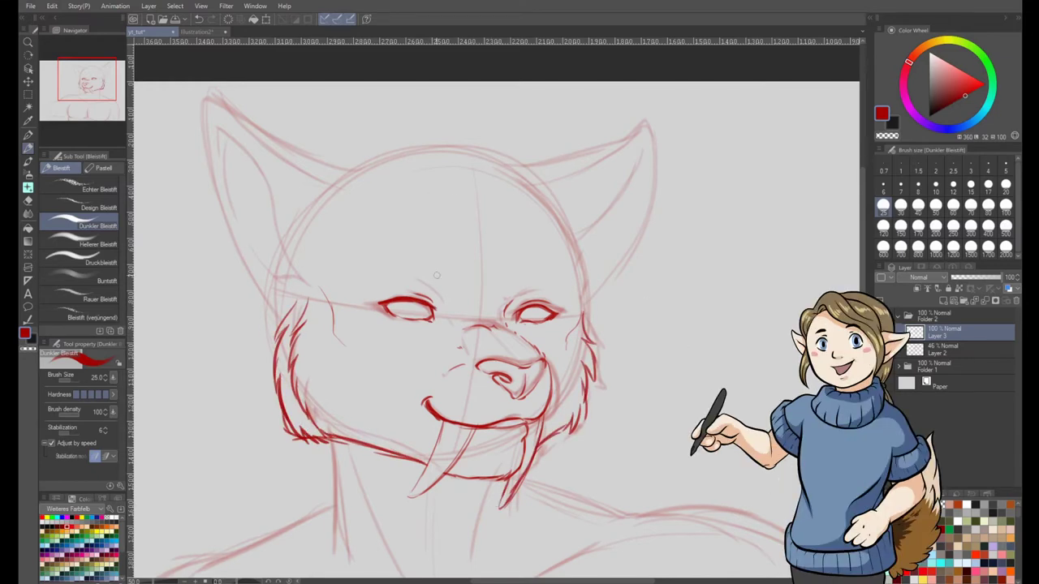
Step: Draw the frowning brow lines above both eyes and line the sides and front muscles of the neck
mouse_move(440, 303)
mouse_down()
mouse_move(378, 269)
mouse_move(458, 303)
mouse_up()
drag(452, 261, 455, 270)
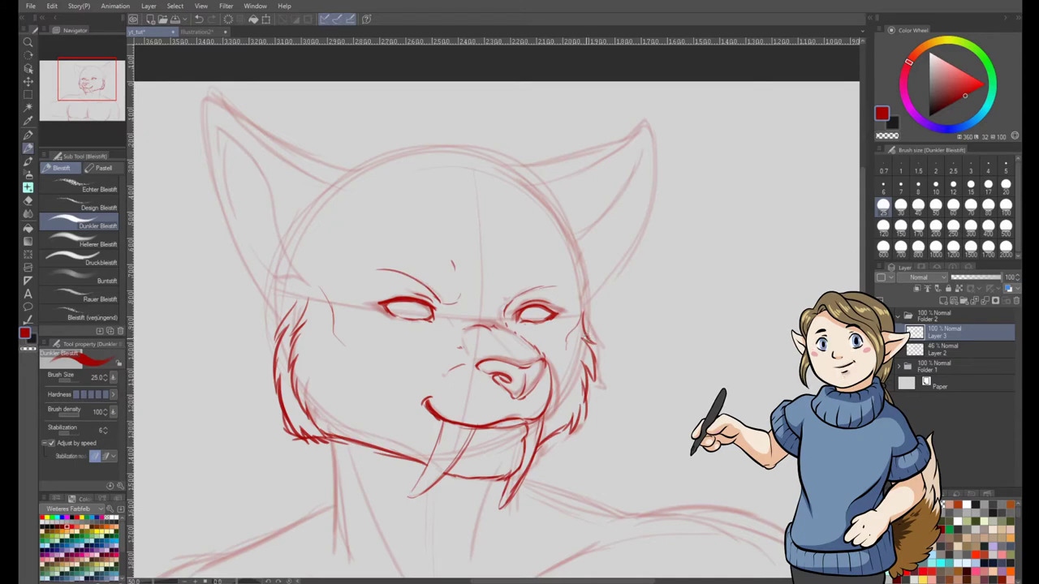
mouse_move(323, 442)
mouse_down()
mouse_move(318, 535)
mouse_move(317, 491)
mouse_up()
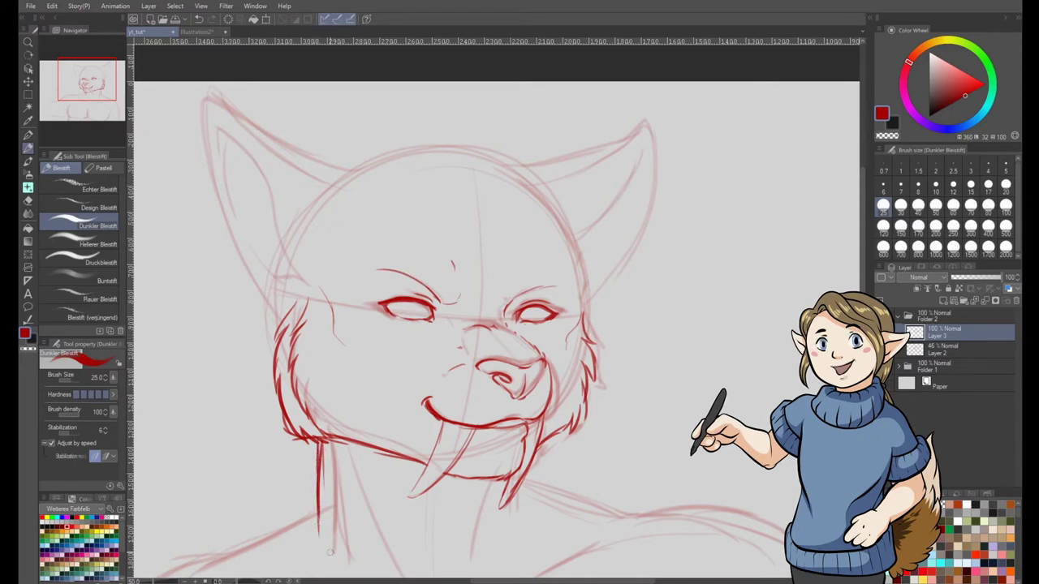
scroll(530, 509, down, 2)
drag(490, 390, 475, 468)
drag(371, 398, 402, 466)
drag(524, 359, 523, 430)
drag(406, 406, 526, 392)
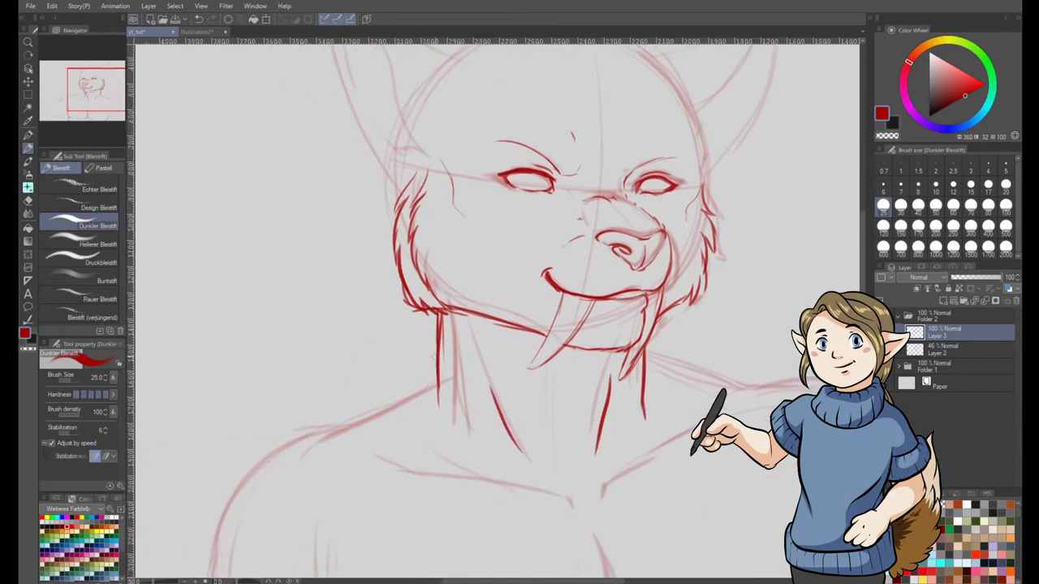
Step: Line the slope from the neck into the near shoulder and its rounded outer edge
mouse_move(436, 357)
mouse_down()
mouse_move(347, 402)
mouse_move(312, 440)
mouse_move(406, 375)
mouse_up()
drag(436, 345, 309, 522)
drag(379, 441, 227, 508)
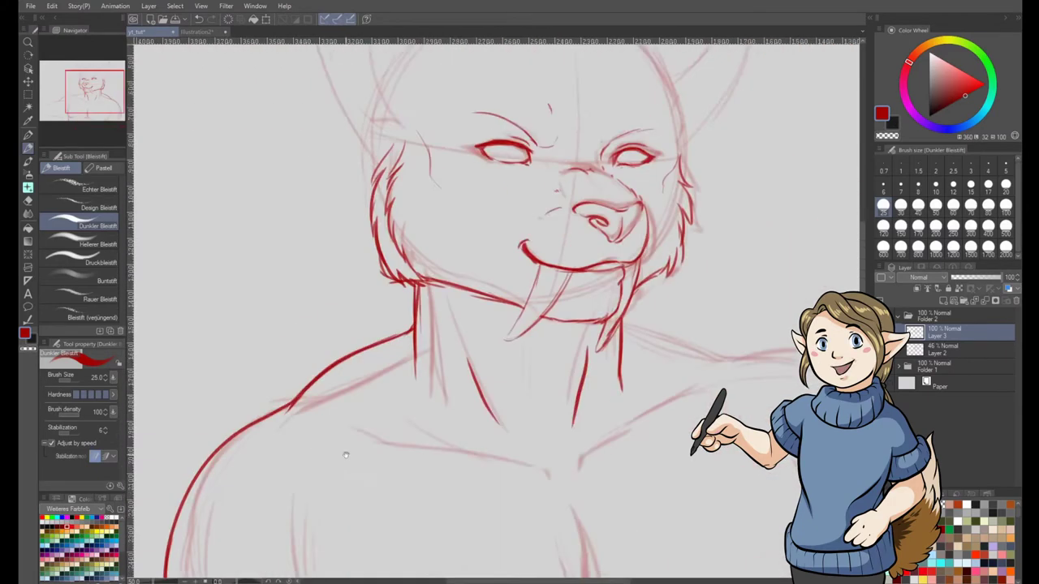
Step: Line the inner opening of the near ear and fill its edge with tufts of fur
drag(390, 179, 323, 410)
drag(333, 369, 291, 279)
mouse_move(247, 211)
mouse_down()
mouse_move(289, 276)
mouse_move(262, 278)
mouse_move(264, 293)
mouse_move(279, 289)
mouse_move(284, 328)
mouse_up()
mouse_move(286, 328)
mouse_down()
mouse_move(276, 344)
mouse_move(312, 378)
mouse_up()
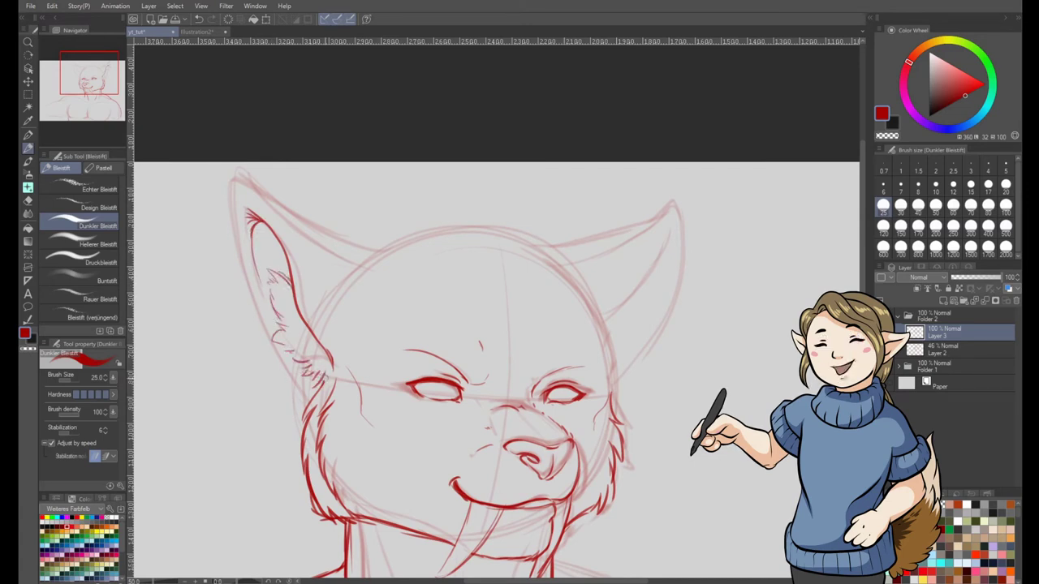
drag(255, 224, 274, 310)
Step: Line the outer edge of the near ear and add fur tufts at its base
drag(236, 209, 292, 368)
key(ctrl+z)
drag(236, 218, 276, 362)
drag(282, 376, 299, 435)
drag(285, 325, 294, 380)
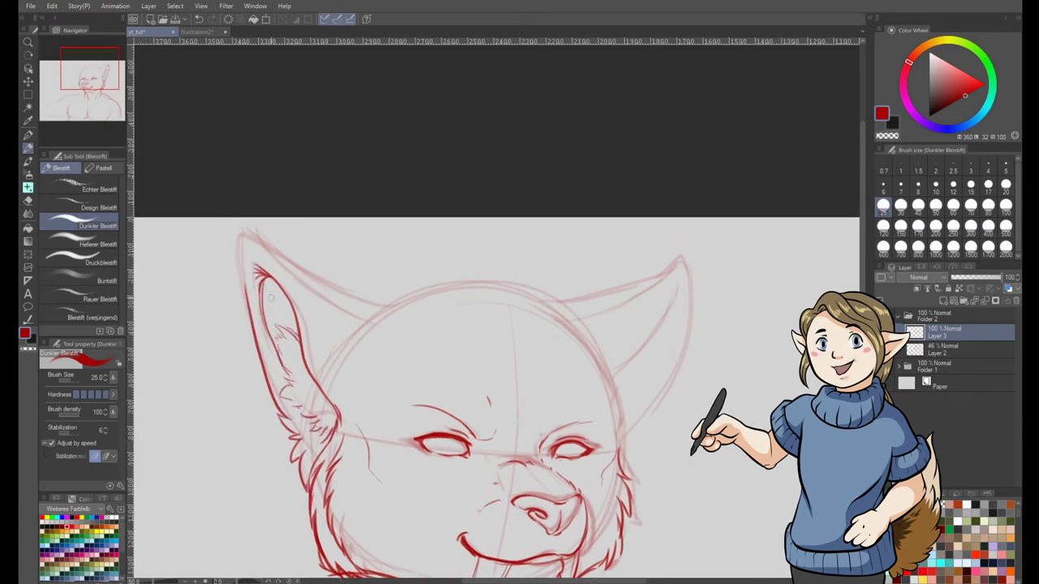
Step: Draw the near ear's tip and upper edge with fur strokes, and start the line across the crown
mouse_move(245, 292)
mouse_down()
mouse_move(242, 225)
mouse_move(260, 244)
mouse_up()
drag(255, 233, 280, 260)
drag(315, 294, 361, 319)
mouse_move(267, 251)
mouse_down()
mouse_move(407, 299)
mouse_move(332, 277)
mouse_move(464, 281)
mouse_up()
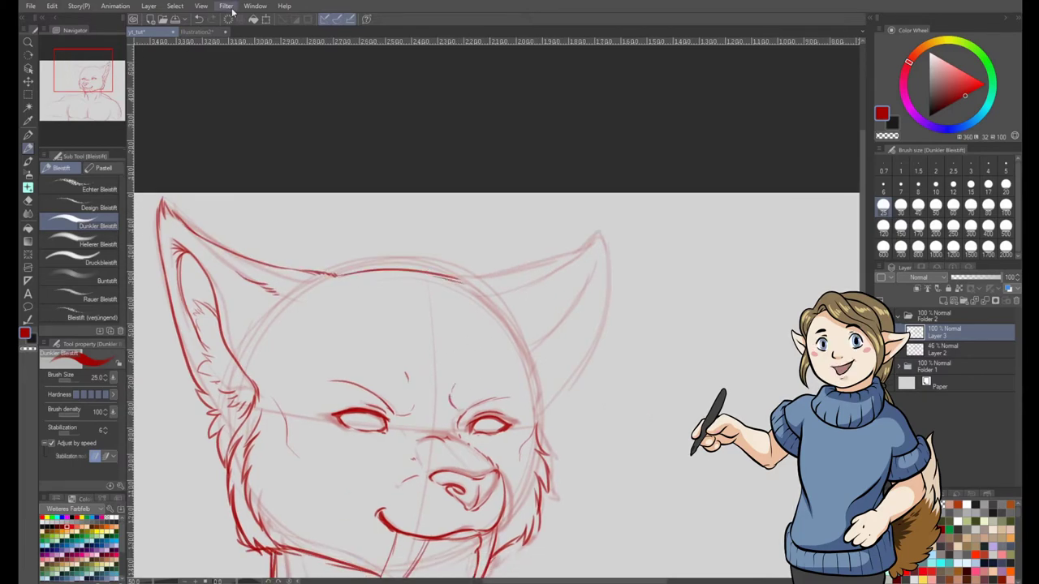
Step: Flip the canvas view horizontally and bring the whole head into view
click(203, 6)
mouse_move(243, 19)
click(389, 61)
drag(789, 273, 638, 188)
drag(417, 190, 446, 192)
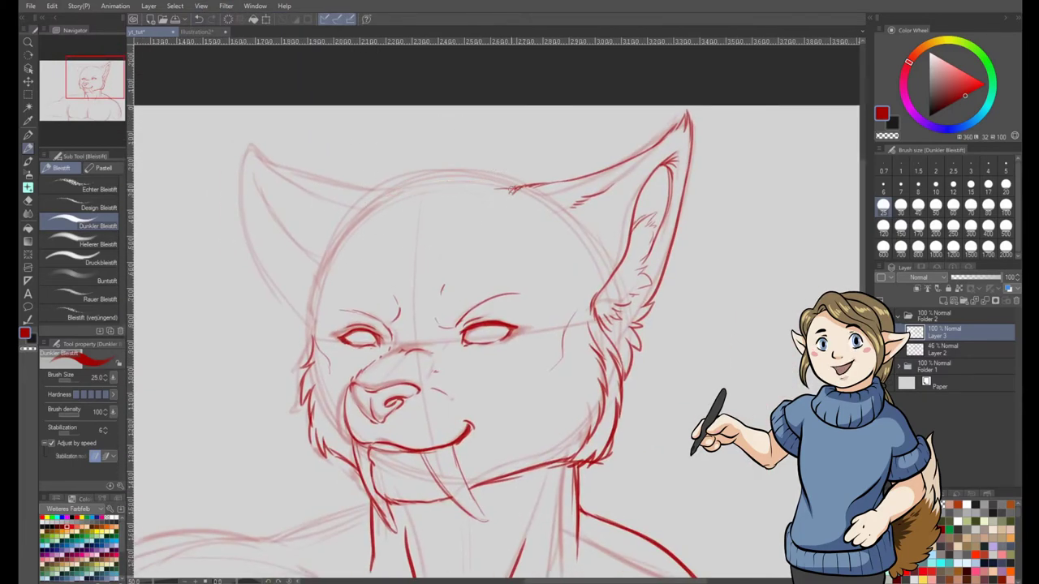
Step: Complete the crown line and draw the far ear narrower and more upright than the sketch, with short fur strokes
mouse_move(514, 189)
mouse_down()
mouse_move(334, 245)
mouse_move(311, 327)
mouse_move(360, 115)
mouse_move(406, 193)
mouse_up()
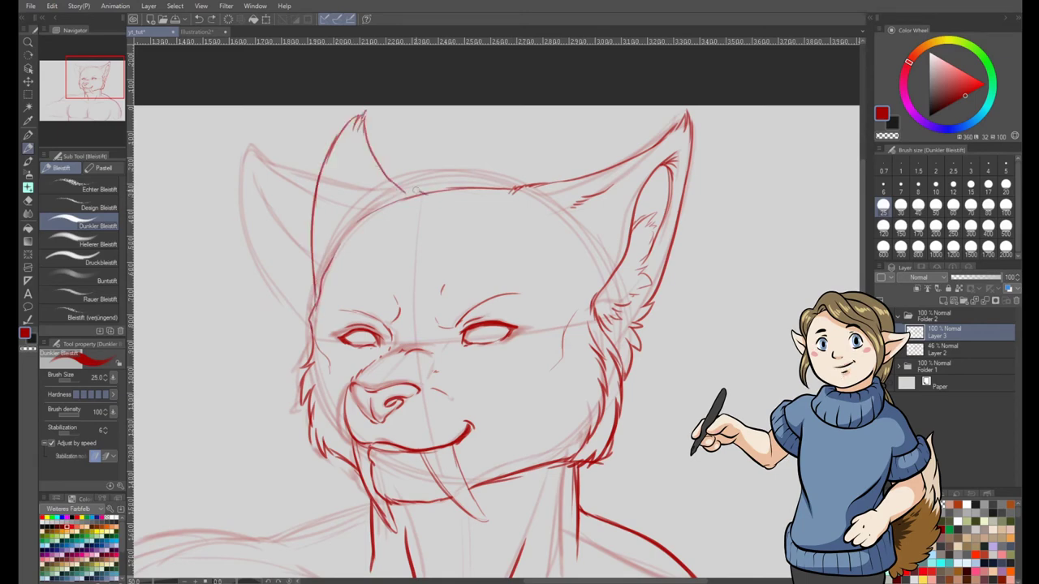
drag(365, 165, 428, 199)
drag(342, 158, 340, 182)
drag(332, 190, 332, 205)
drag(365, 300, 462, 199)
Step: Line the slope from the neck into the far shoulder and the shoulder's rounded outer muscle
key(ctrl+minus)
drag(637, 325, 522, 319)
drag(361, 367, 304, 387)
drag(359, 422, 496, 364)
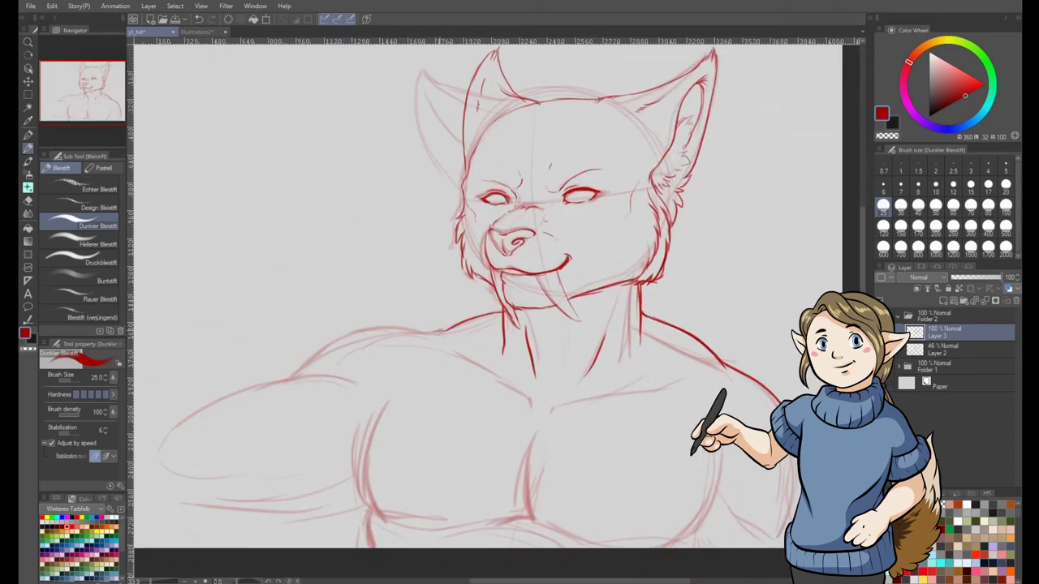
drag(446, 329, 298, 362)
drag(446, 329, 275, 381)
Step: Line both collarbones down to the hollow at the base of the neck
drag(488, 366, 509, 381)
drag(558, 420, 486, 401)
drag(606, 367, 474, 392)
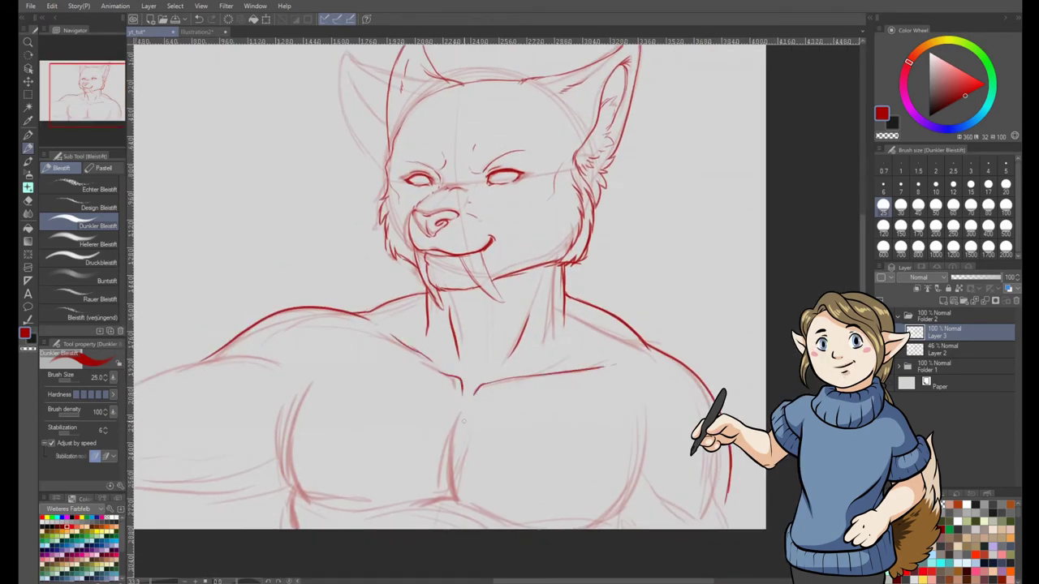
Step: Line the chest muscles, including their outer sides, lower edges and the centre cleft
drag(570, 440, 648, 426)
mouse_move(386, 369)
mouse_down()
mouse_move(367, 474)
mouse_move(391, 486)
mouse_up()
drag(398, 485, 520, 479)
drag(542, 400, 526, 484)
mouse_move(532, 487)
mouse_down()
mouse_move(601, 515)
mouse_move(727, 445)
mouse_up()
drag(732, 402, 708, 492)
Step: Line the far upper arm's top and underside and the lower outline of the near upper arm
drag(268, 480, 360, 472)
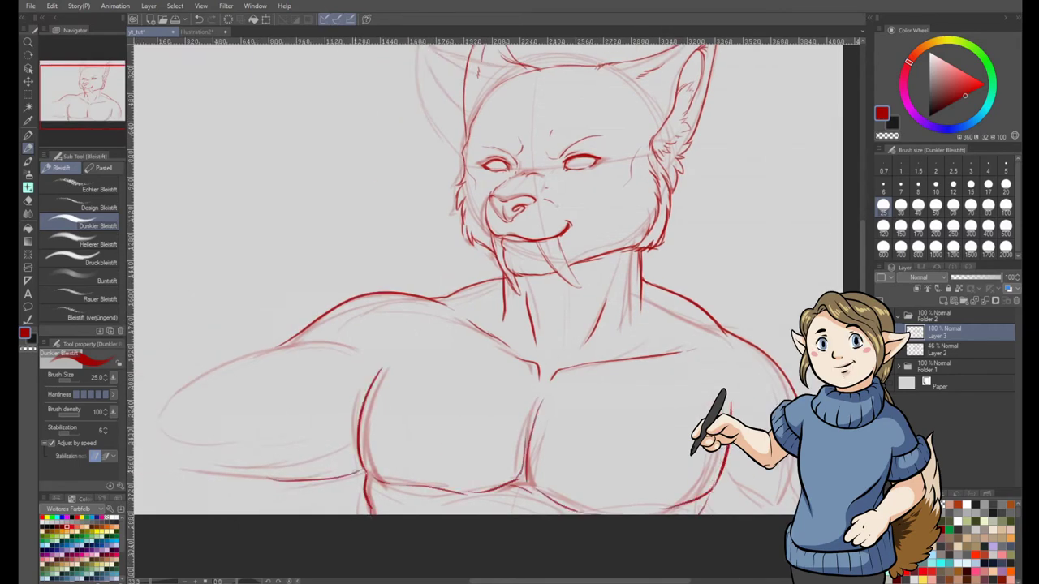
drag(250, 355, 362, 349)
drag(339, 342, 344, 420)
scroll(343, 420, down, 1)
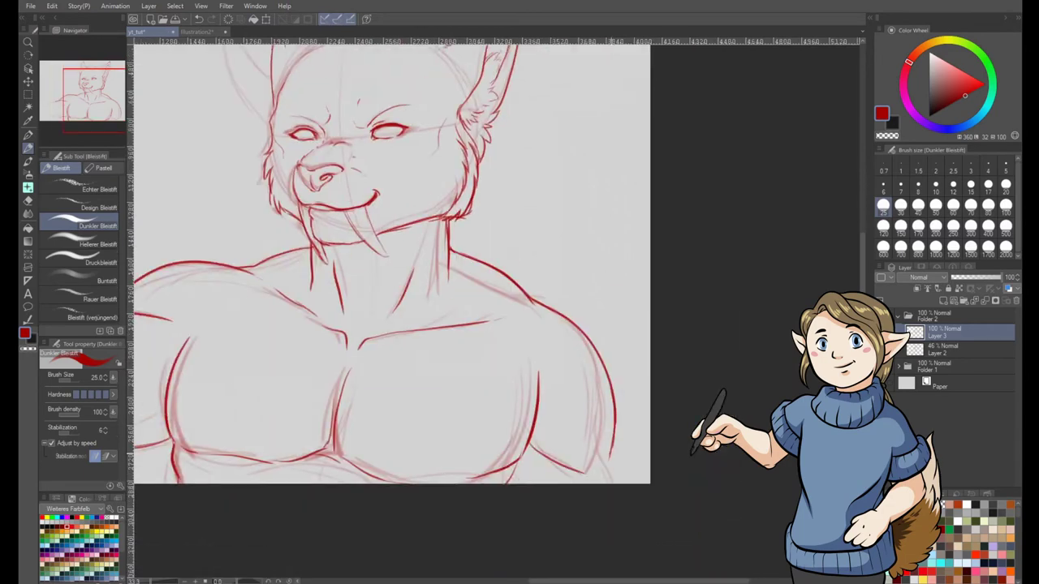
drag(412, 464, 449, 464)
drag(270, 389, 276, 507)
drag(265, 420, 280, 452)
key(ctrl+z)
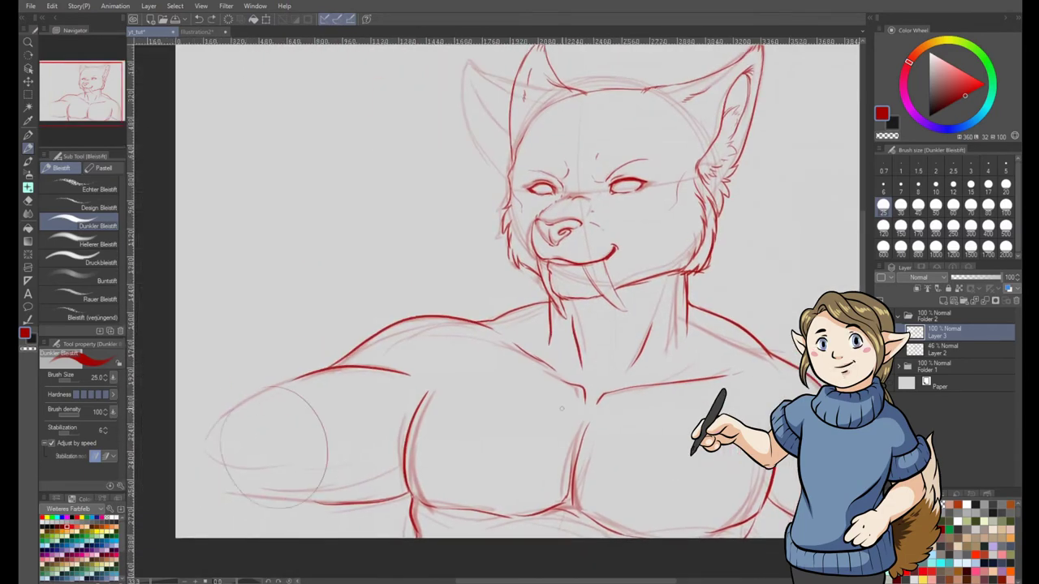
key(ctrl+z)
Step: On Layer 2, rough in the bent far elbow and forearm with the Hellerer Bleistift at brush size 40
click(945, 350)
click(81, 239)
drag(207, 438, 240, 493)
mouse_move(318, 373)
mouse_down()
mouse_move(231, 513)
mouse_move(342, 504)
mouse_up()
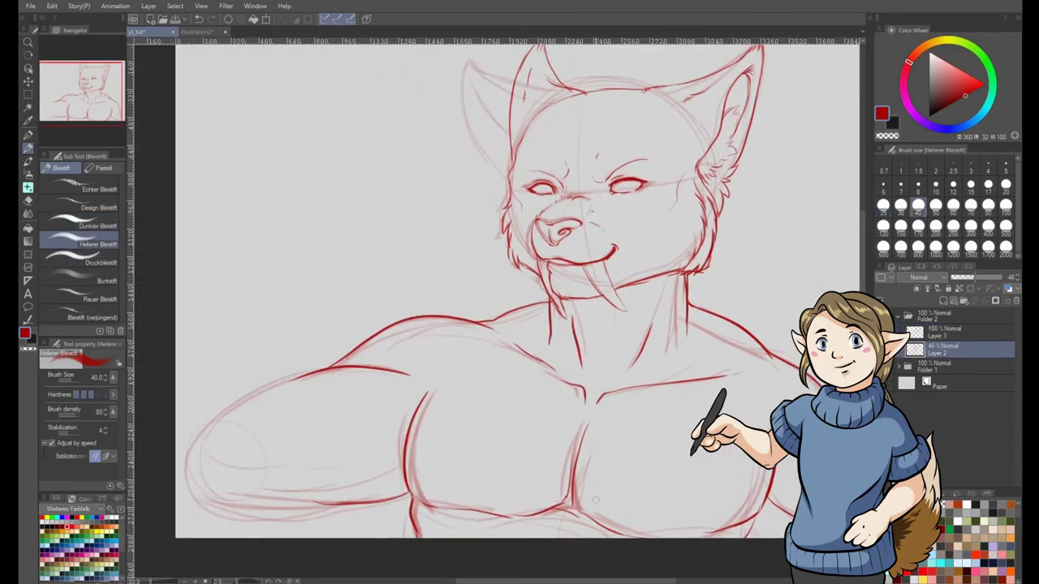
Step: Sketch a tank top's curved neckline and straps over the chest, and rework the far forearm and the torso side
mouse_move(487, 322)
mouse_down()
mouse_move(419, 404)
mouse_move(665, 456)
mouse_up()
mouse_move(765, 349)
mouse_down()
mouse_move(722, 408)
mouse_move(768, 420)
mouse_up()
mouse_move(192, 438)
mouse_down()
mouse_move(403, 480)
mouse_move(373, 524)
mouse_up()
mouse_move(393, 484)
mouse_down()
mouse_move(431, 537)
mouse_move(442, 537)
mouse_up()
drag(471, 427, 422, 506)
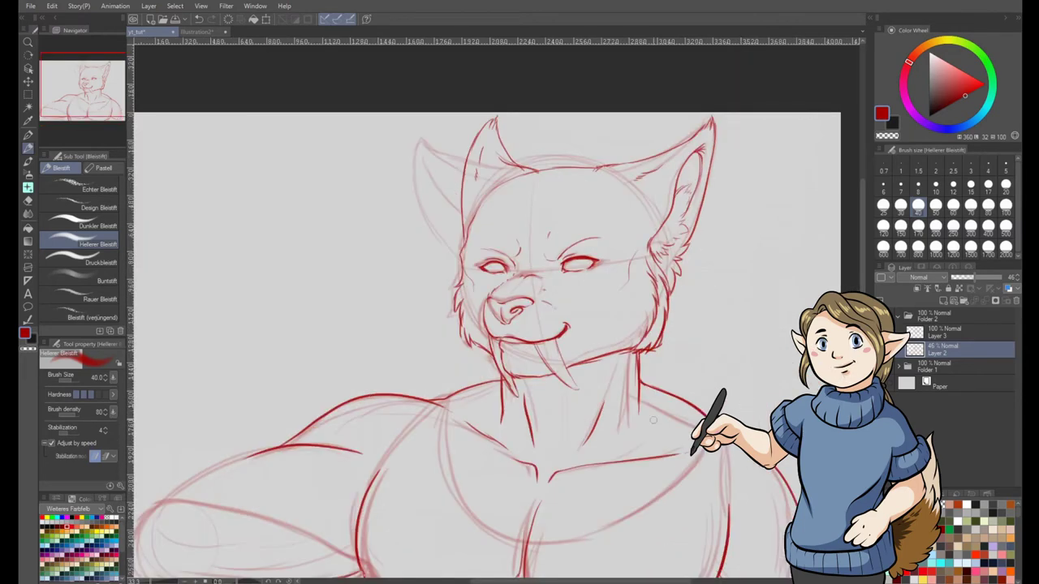
Step: On Layer 3, line the far arm's elbow, forearm and torso side with the Dunkler Bleistift at brush size 25
drag(653, 420, 744, 320)
click(946, 333)
click(81, 224)
drag(342, 354, 235, 422)
mouse_move(253, 403)
mouse_down()
mouse_move(446, 461)
mouse_move(487, 517)
mouse_up()
drag(430, 466, 406, 489)
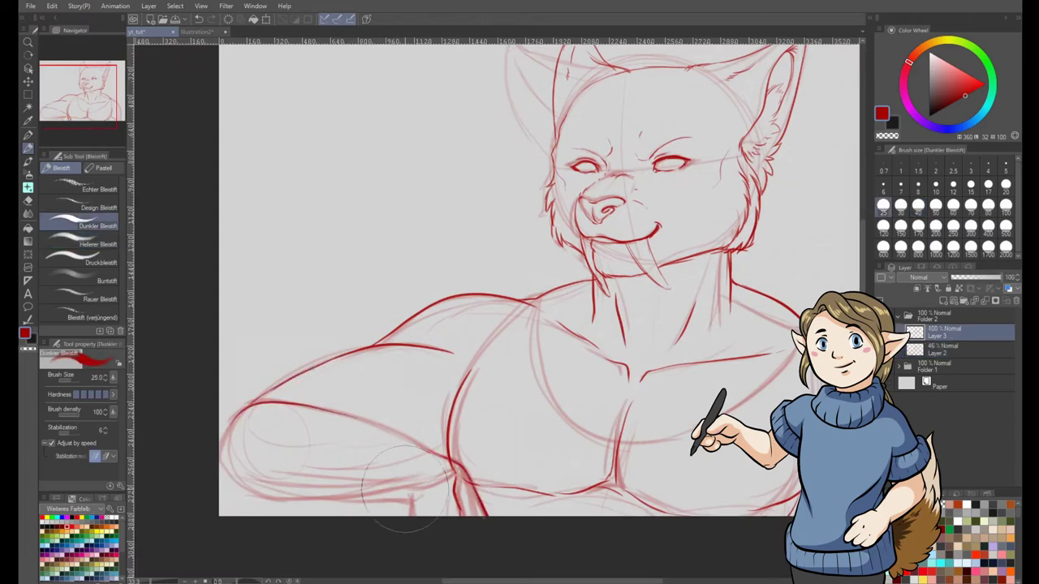
drag(457, 448, 459, 511)
mouse_move(392, 430)
mouse_down()
mouse_move(468, 469)
mouse_move(486, 516)
mouse_up()
mouse_move(413, 490)
mouse_down()
mouse_move(413, 506)
mouse_move(236, 421)
mouse_up()
Step: Strengthen the near side of the chest and add short fur strokes on the near cheek
drag(519, 438, 440, 466)
drag(741, 454, 711, 540)
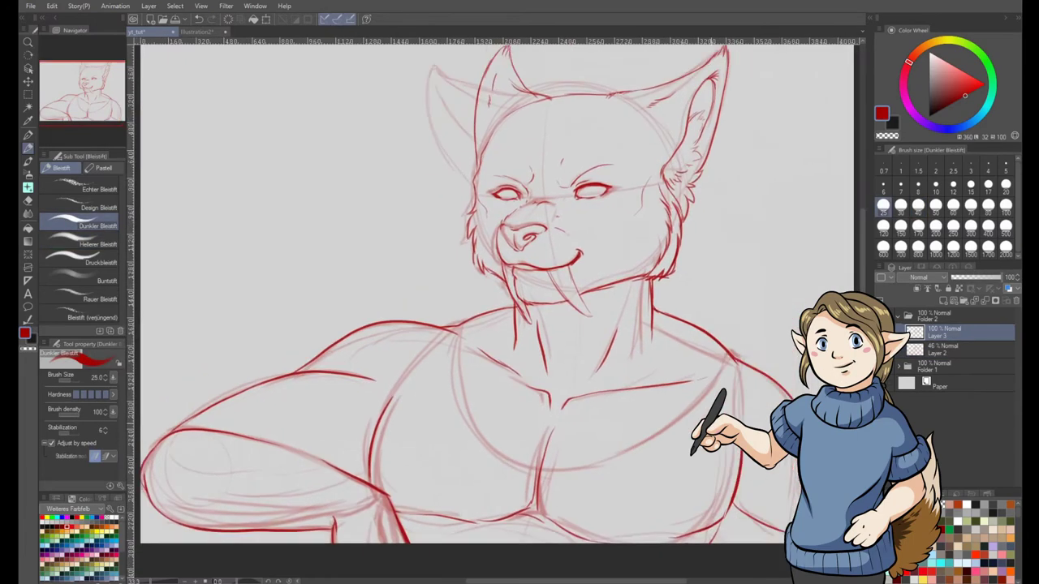
drag(657, 436, 637, 453)
drag(580, 247, 597, 240)
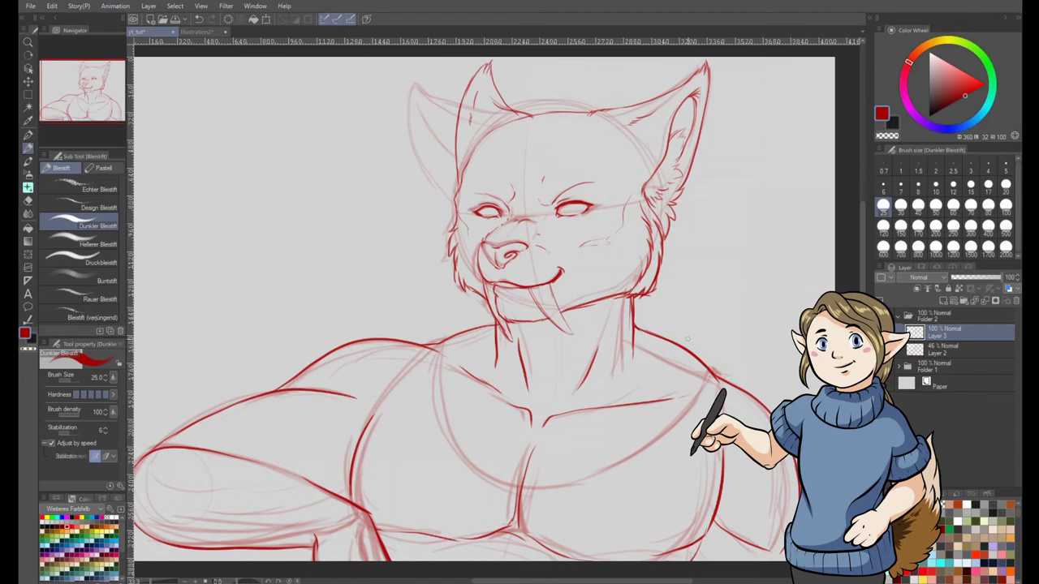
Step: On Layer 2, sketch a small round head with curved face guidelines above the far shoulder
scroll(689, 341, down, 1)
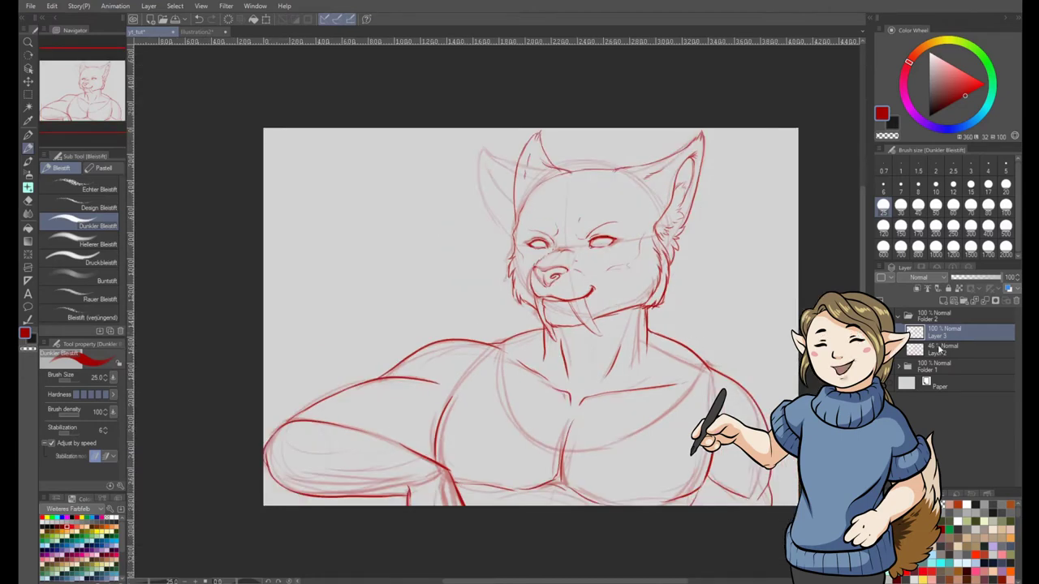
scroll(461, 256, up, 2)
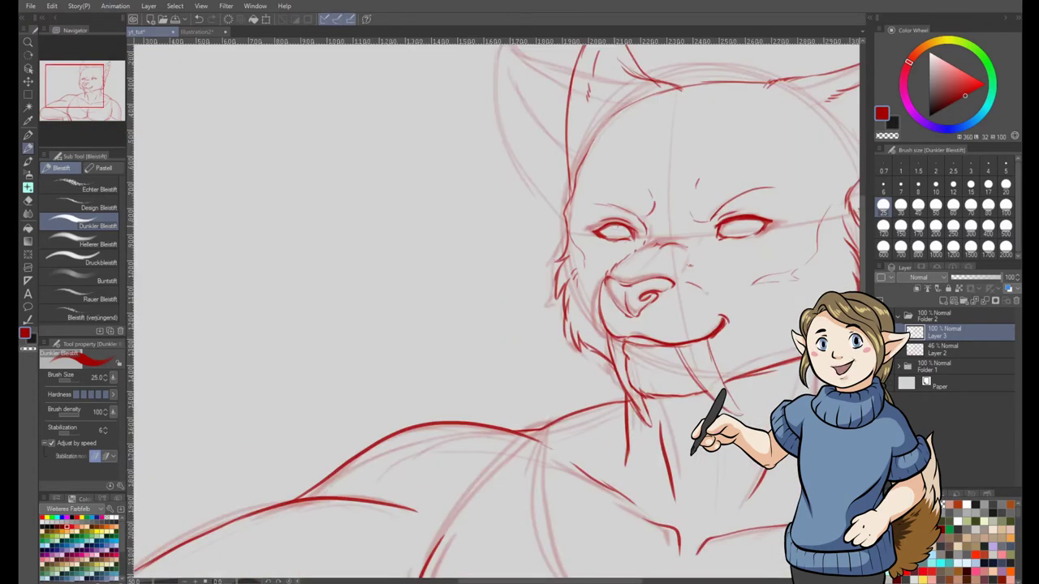
click(942, 356)
drag(413, 315, 504, 291)
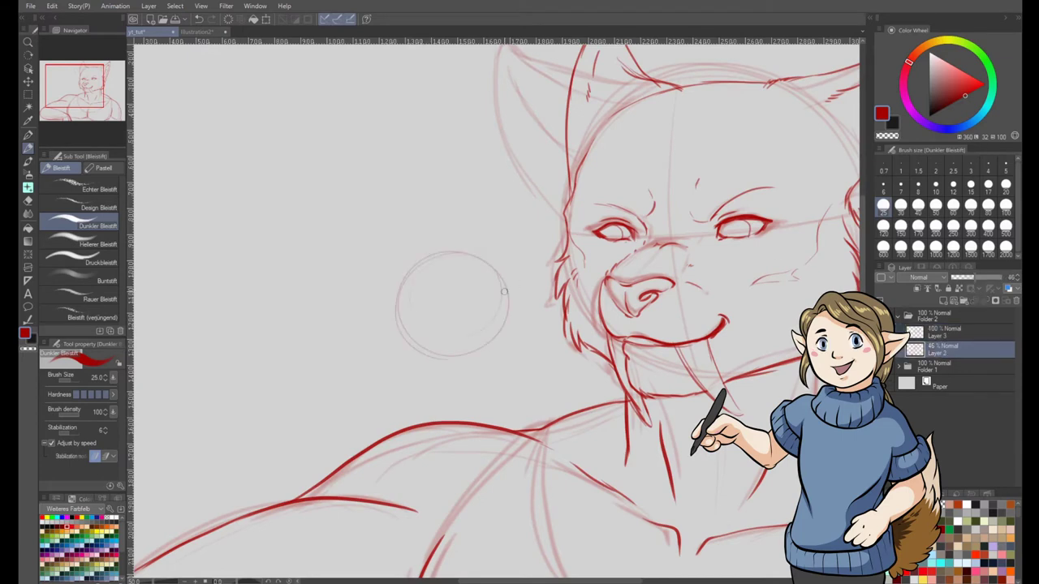
drag(464, 262, 477, 345)
drag(419, 315, 501, 296)
Step: Sketch the small figure's muzzle area, body and folded limbs so that it sits on the far shoulder
drag(414, 358, 426, 389)
drag(492, 349, 475, 391)
mouse_move(422, 388)
mouse_down()
mouse_move(372, 444)
mouse_move(382, 434)
mouse_up()
key(ctrl+z)
drag(458, 415, 383, 441)
drag(402, 396, 388, 434)
key(ctrl+z)
mouse_move(474, 390)
mouse_down()
mouse_move(515, 410)
mouse_move(507, 399)
mouse_up()
drag(510, 327, 535, 421)
drag(409, 361, 393, 404)
drag(503, 379, 515, 412)
drag(485, 413, 512, 418)
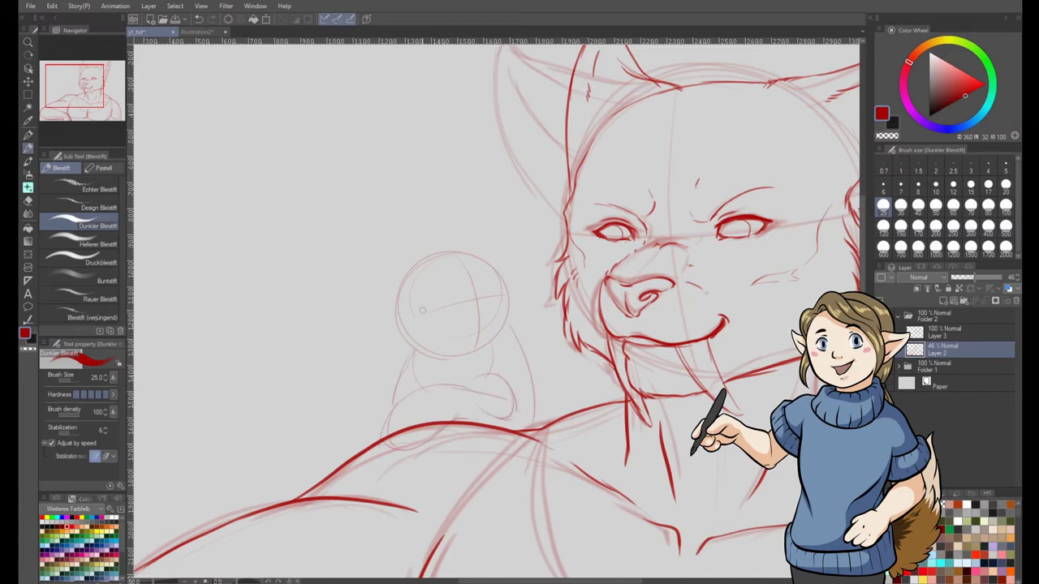
Step: Give the small figure pointed ears, a simple face and a halo above its head
drag(417, 260, 388, 247)
mouse_move(358, 255)
mouse_down()
mouse_move(393, 324)
mouse_move(399, 316)
mouse_up()
key(ctrl+z)
mouse_move(471, 250)
mouse_down()
mouse_move(479, 228)
mouse_move(501, 276)
mouse_move(493, 297)
mouse_up()
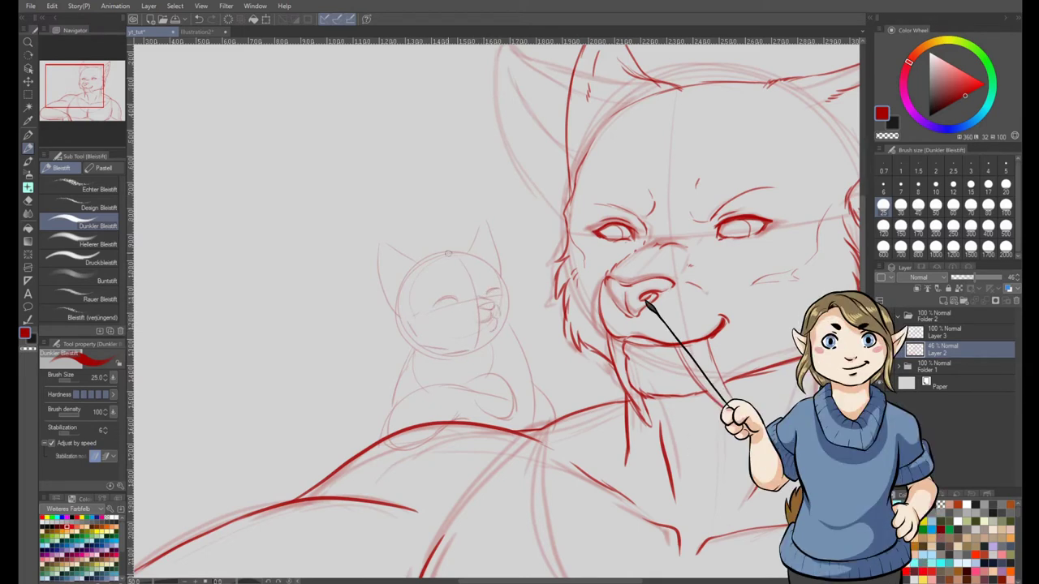
drag(471, 230, 394, 245)
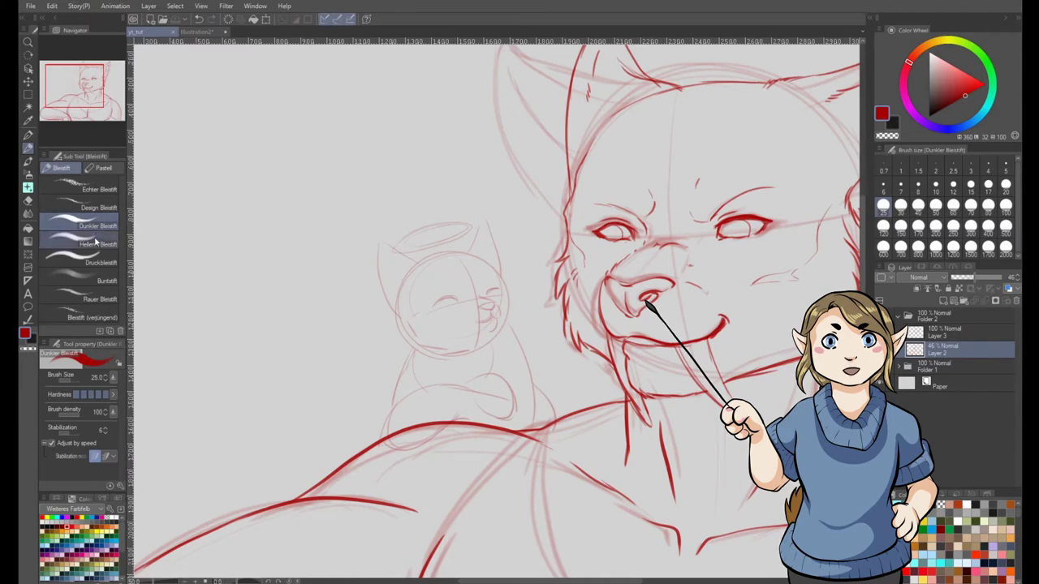
Step: On the Illustration2 canvas, draw a narrow triangle, a wider triangle and a rounded arch as ear shapes at brush size 20
click(944, 332)
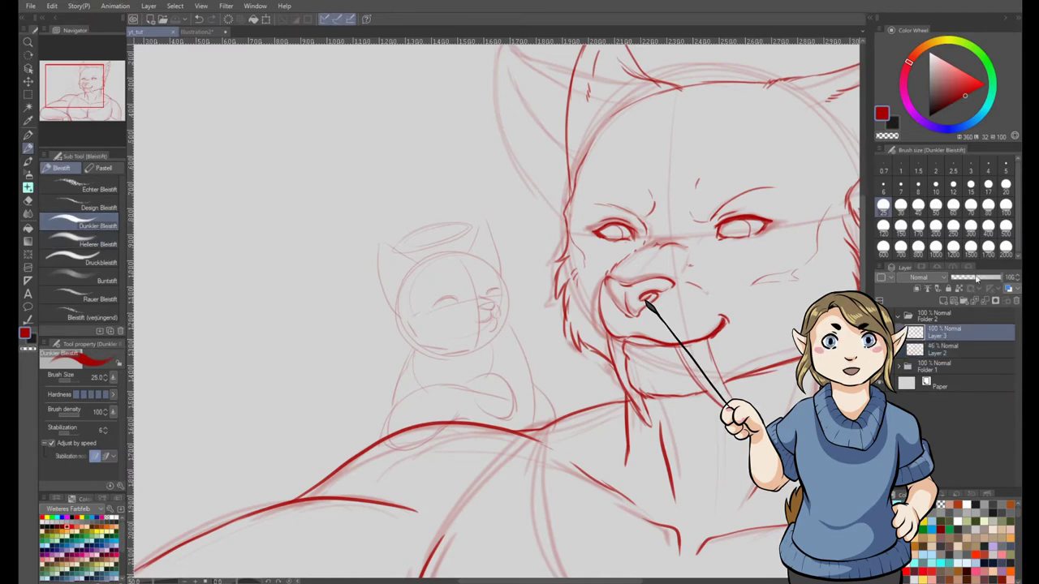
click(1006, 185)
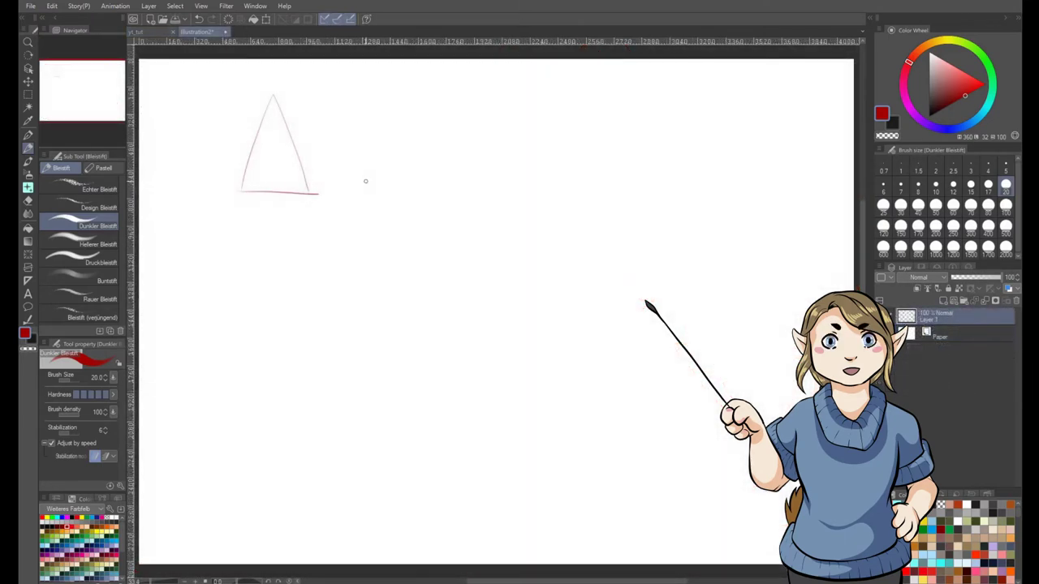
mouse_move(365, 183)
mouse_down()
mouse_move(408, 103)
mouse_move(453, 187)
mouse_move(540, 119)
mouse_move(570, 151)
mouse_move(577, 182)
mouse_up()
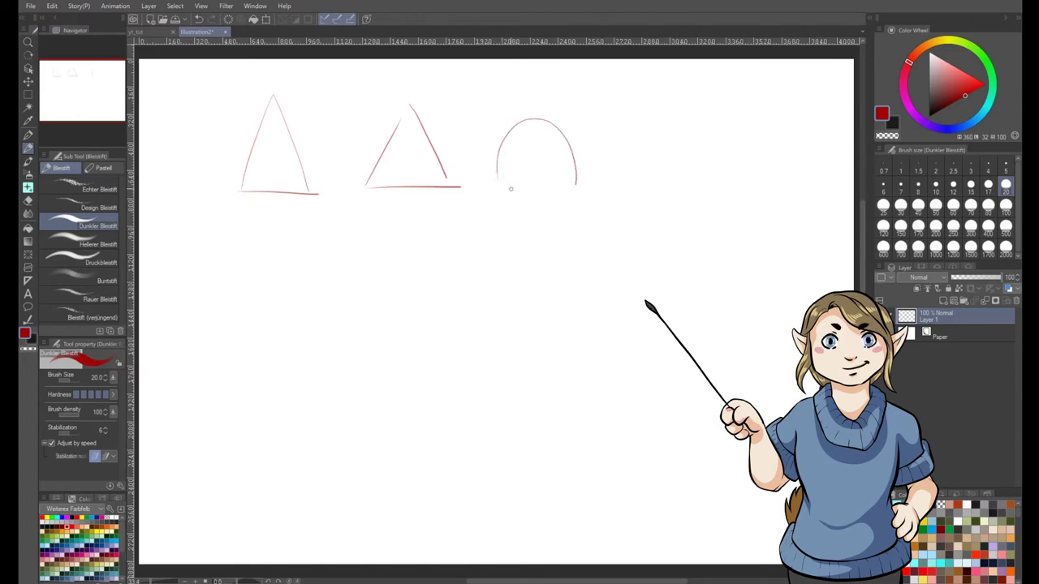
drag(497, 185, 580, 186)
Step: Add a smaller matching shape inside each of the three ear shapes and a short fold line at each centre
mouse_move(258, 189)
mouse_down()
mouse_move(276, 130)
mouse_move(293, 188)
mouse_up()
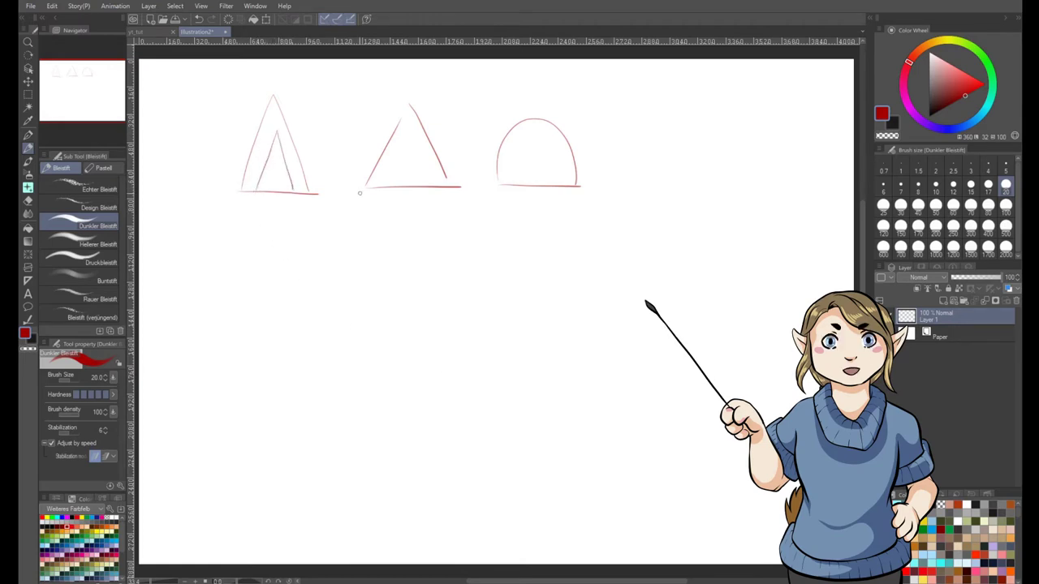
drag(392, 185, 409, 144)
drag(410, 144, 425, 185)
mouse_move(513, 184)
mouse_down()
mouse_move(513, 159)
mouse_move(541, 144)
mouse_move(555, 185)
mouse_up()
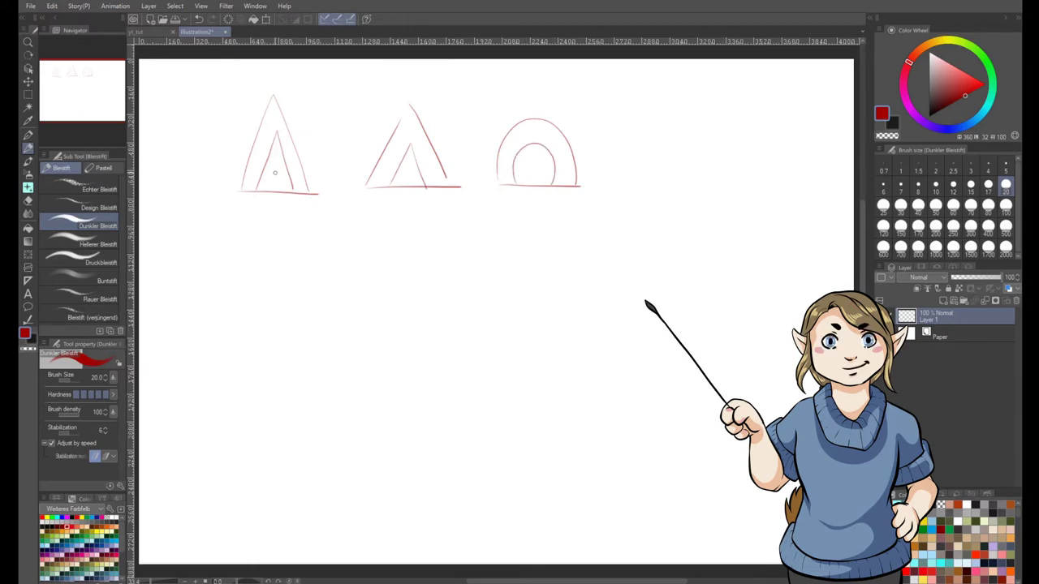
drag(274, 167, 276, 191)
drag(410, 166, 410, 186)
drag(530, 166, 532, 180)
Step: Draw a pointed ear with a furry inner opening and thickened edges below the narrow triangle
drag(203, 314, 238, 240)
mouse_move(238, 240)
mouse_down()
mouse_move(204, 324)
mouse_move(222, 310)
mouse_move(222, 321)
mouse_move(237, 274)
mouse_move(256, 336)
mouse_move(249, 297)
mouse_move(250, 326)
mouse_up()
drag(178, 310, 220, 258)
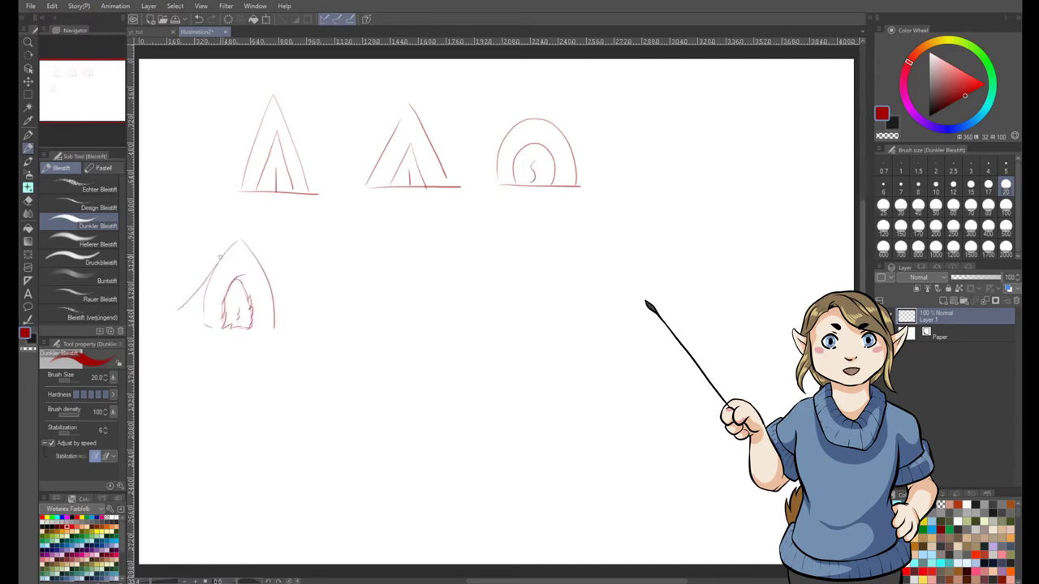
mouse_move(203, 323)
mouse_down()
mouse_move(246, 237)
mouse_move(272, 319)
mouse_up()
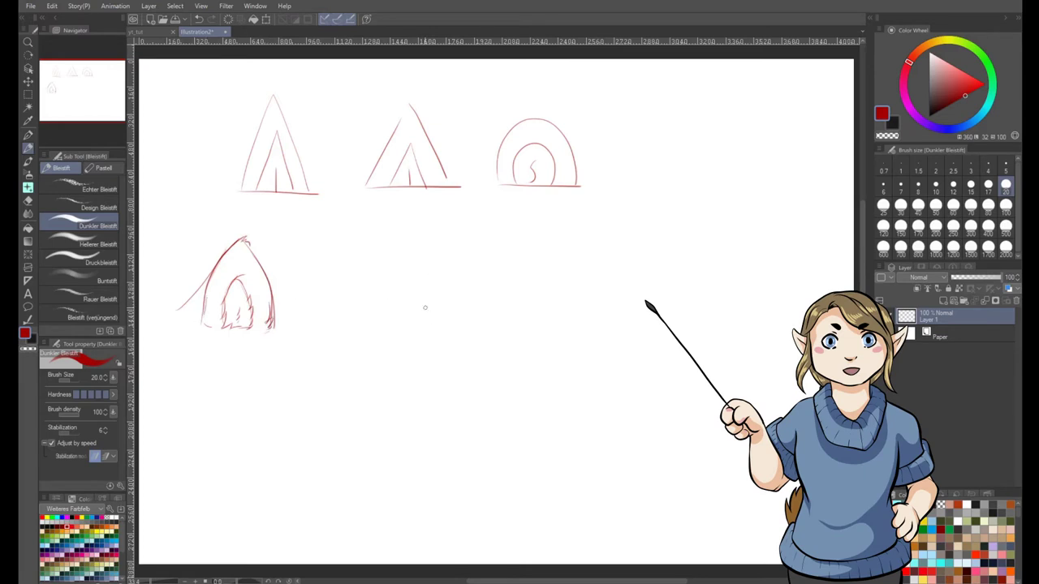
Step: Draw a wider pointed ear with furry edges and an inner fold below the second triangle
mouse_move(439, 329)
mouse_down()
mouse_move(392, 244)
mouse_move(449, 325)
mouse_move(391, 310)
mouse_move(382, 272)
mouse_move(356, 326)
mouse_up()
drag(388, 248, 330, 330)
drag(375, 313, 380, 328)
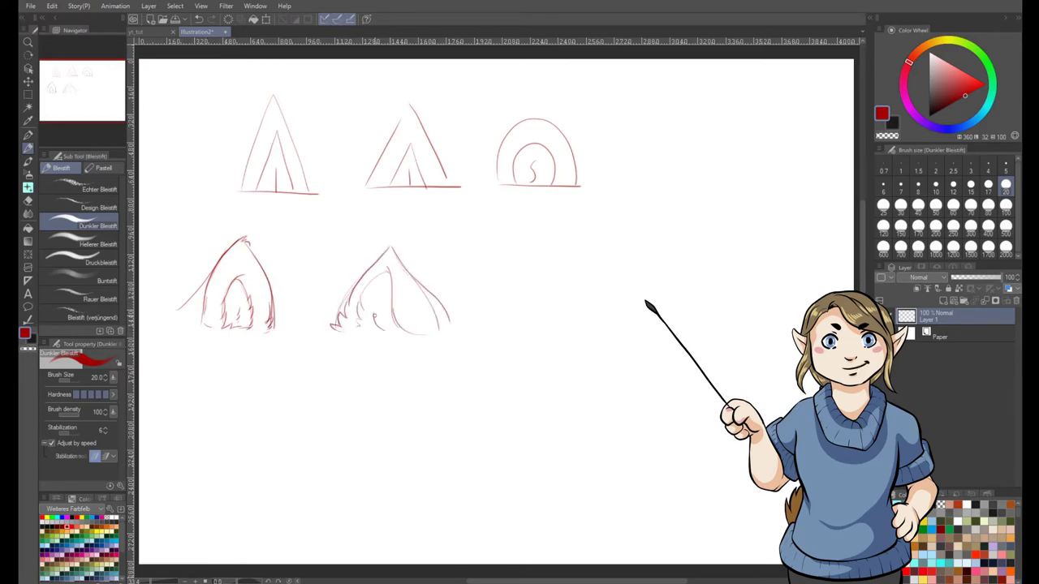
Step: Mark the layers of the narrow triangle and both furry ears with groups of small tally strokes beneath them
drag(274, 201, 252, 202)
drag(254, 198, 255, 202)
drag(237, 199, 239, 203)
drag(242, 199, 242, 203)
click(271, 359)
click(274, 359)
drag(357, 349, 357, 358)
drag(336, 352, 336, 358)
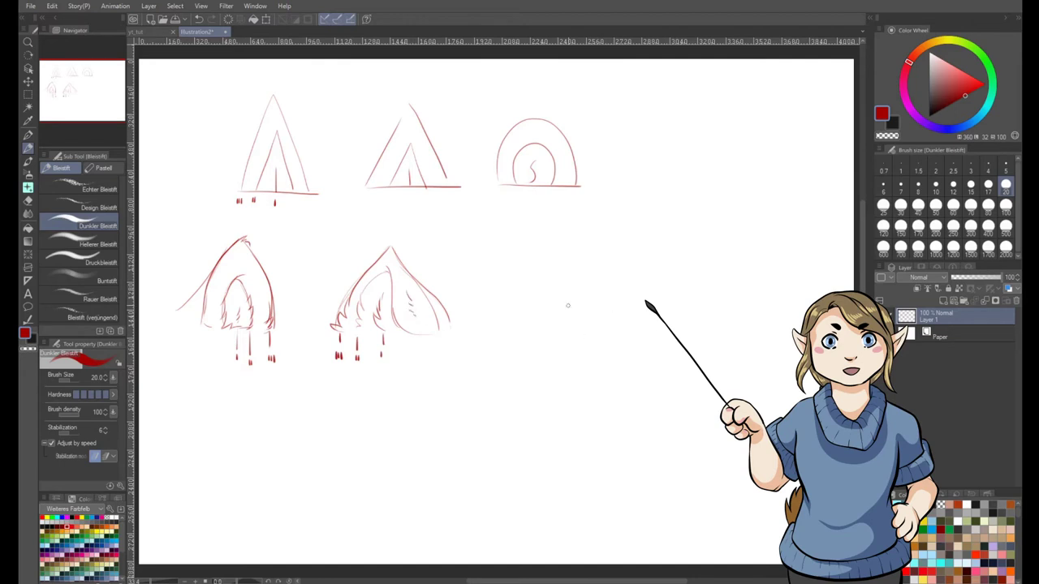
Step: Draw a rounded ear with furry edges and a tufted inner opening below the semicircular ear shape
drag(511, 324, 590, 320)
drag(509, 316, 505, 332)
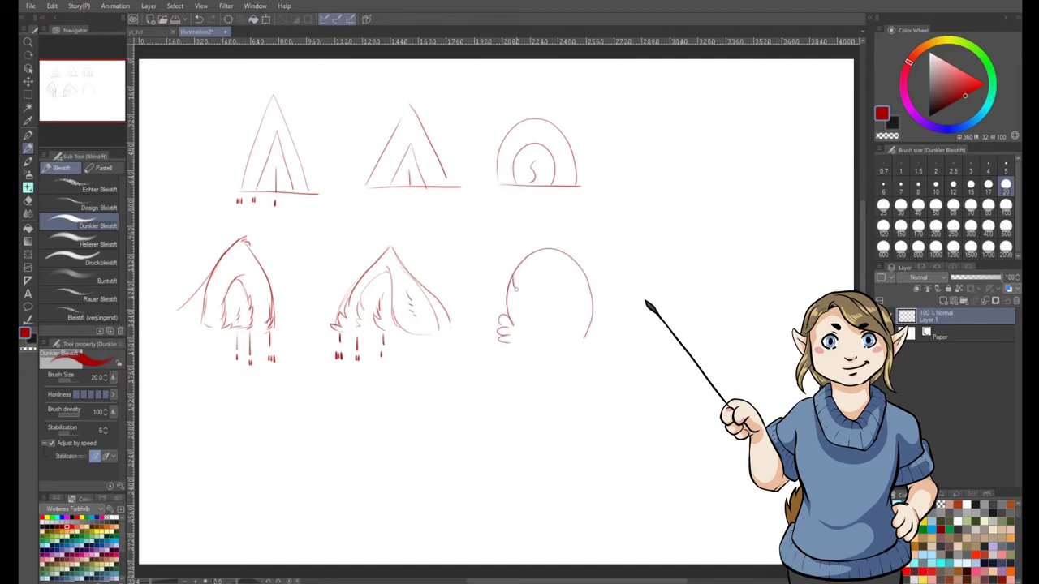
mouse_move(513, 288)
mouse_down()
mouse_move(550, 247)
mouse_move(615, 331)
mouse_up()
mouse_move(542, 274)
mouse_down()
mouse_move(564, 328)
mouse_move(533, 322)
mouse_move(549, 336)
mouse_up()
click(538, 325)
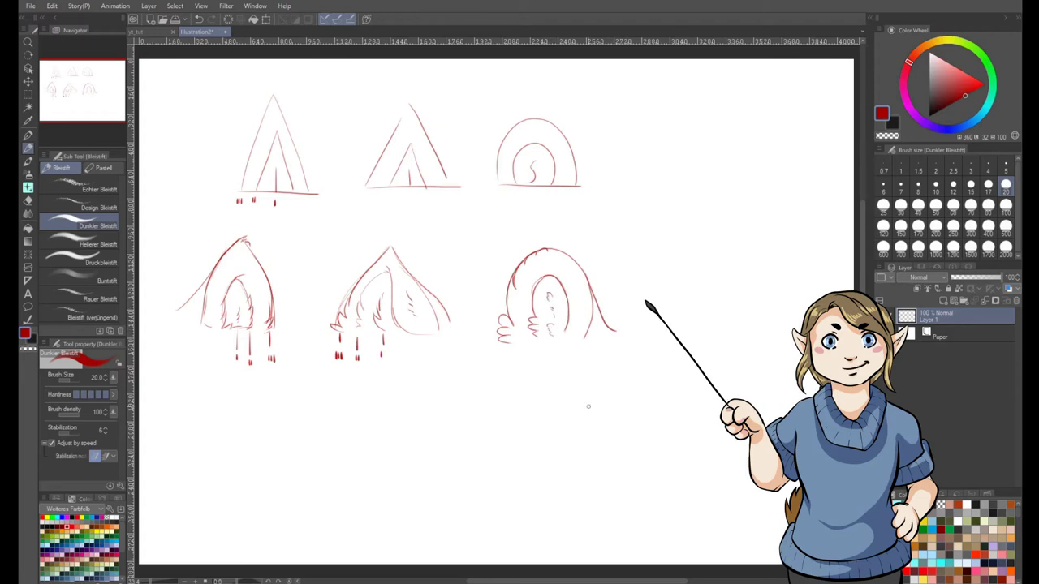
Step: Sketch pointed ears at different angles below the furry ears, seating them on curved head lines and labelling the first one Head
mouse_move(162, 463)
mouse_down()
mouse_move(220, 499)
mouse_move(167, 502)
mouse_move(188, 495)
mouse_up()
drag(231, 418, 163, 464)
drag(232, 418, 234, 512)
drag(290, 484, 382, 528)
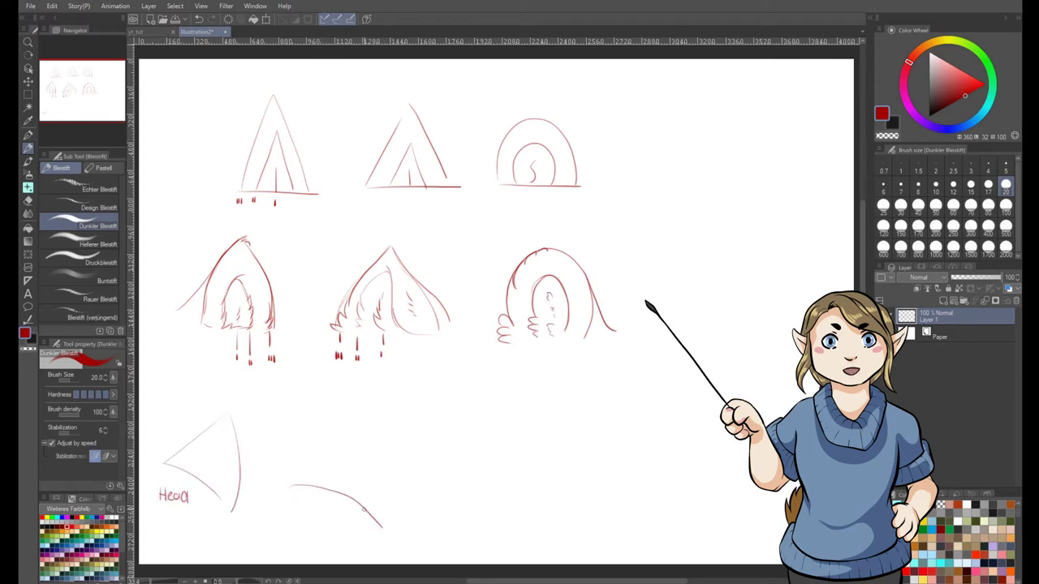
drag(325, 425, 366, 512)
mouse_move(325, 424)
mouse_down()
mouse_move(294, 483)
mouse_move(312, 517)
mouse_up()
drag(312, 511, 334, 510)
mouse_move(444, 422)
mouse_down()
mouse_move(439, 511)
mouse_move(491, 497)
mouse_up()
drag(448, 562, 507, 493)
drag(450, 434, 489, 492)
drag(443, 461, 444, 536)
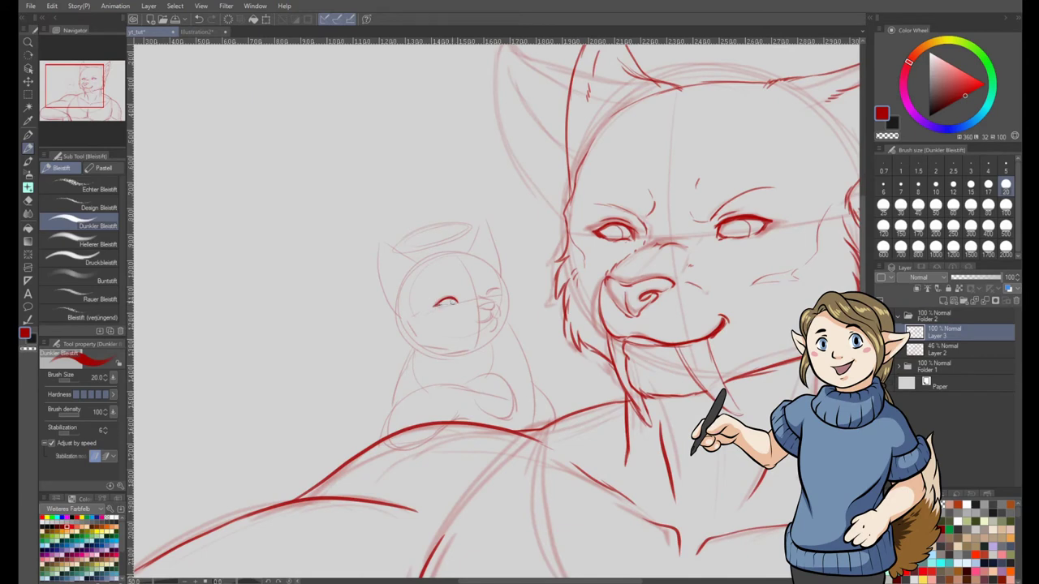
Step: Line the small shoulder figure's face with closed second eye, muzzle, fangs, brow spots and furry cheeks
mouse_move(486, 294)
mouse_down()
mouse_move(498, 289)
mouse_move(490, 302)
mouse_up()
drag(479, 315, 494, 323)
mouse_move(491, 314)
mouse_down()
mouse_move(466, 325)
mouse_move(499, 323)
mouse_up()
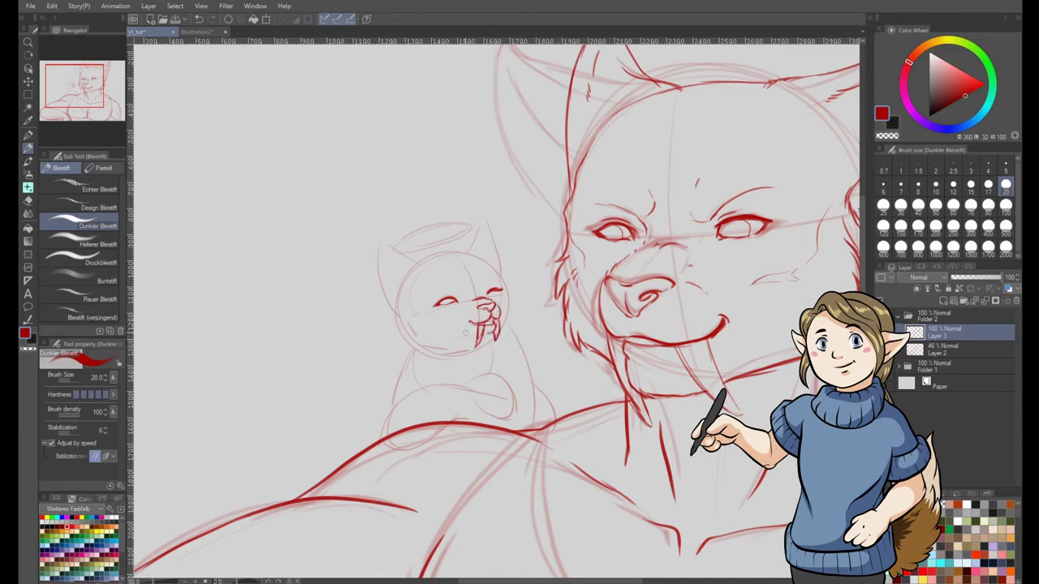
drag(440, 281, 455, 280)
mouse_move(409, 313)
mouse_down()
mouse_move(412, 343)
mouse_move(451, 354)
mouse_up()
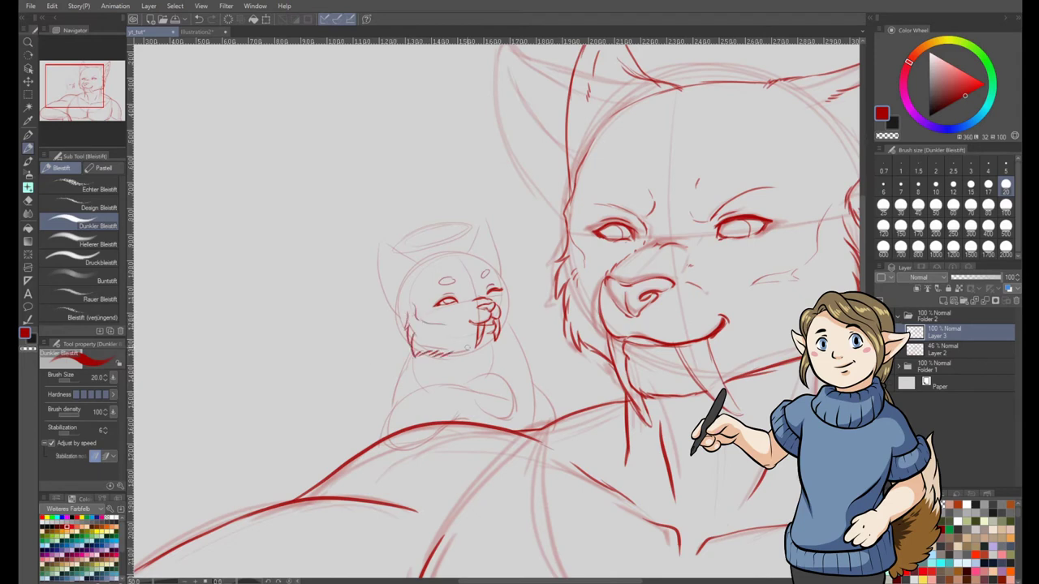
mouse_move(499, 276)
mouse_down()
mouse_move(511, 308)
mouse_move(505, 338)
mouse_up()
Step: Line the small figure's neck fur, front forearm and paw resting on the big shoulder
mouse_move(421, 354)
mouse_down()
mouse_move(470, 391)
mouse_move(405, 431)
mouse_move(452, 429)
mouse_up()
mouse_move(456, 406)
mouse_down()
mouse_move(460, 422)
mouse_move(413, 437)
mouse_up()
mouse_move(436, 382)
mouse_down()
mouse_move(405, 414)
mouse_move(478, 394)
mouse_up()
drag(456, 418, 467, 421)
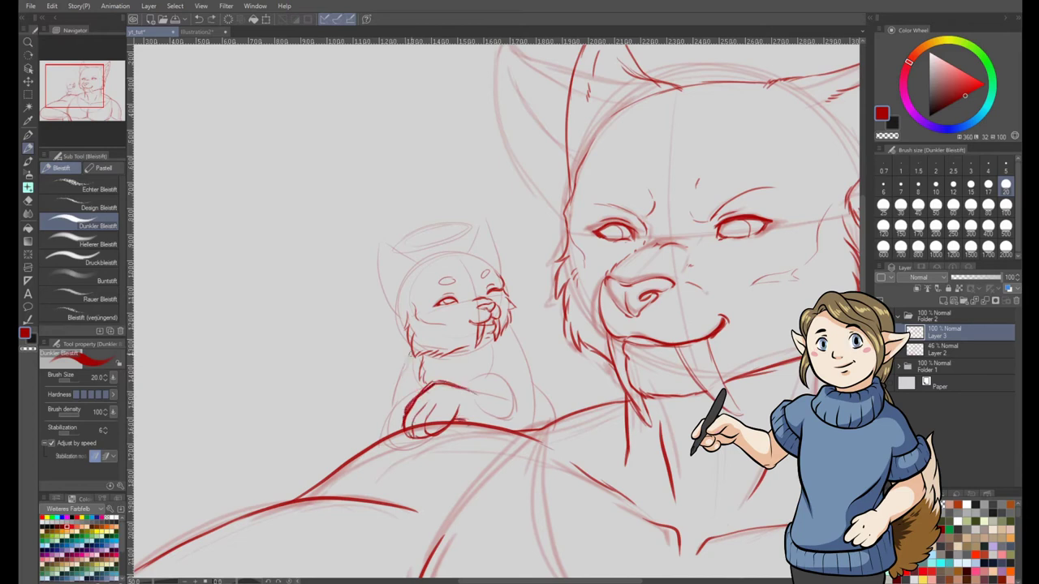
Step: Line the small figure's upper arm, second paw, back and lower body outline
drag(412, 349, 391, 440)
mouse_move(460, 381)
mouse_down()
mouse_move(494, 381)
mouse_move(481, 401)
mouse_move(513, 401)
mouse_up()
mouse_move(516, 392)
mouse_down()
mouse_move(494, 399)
mouse_move(507, 402)
mouse_up()
drag(472, 426, 524, 433)
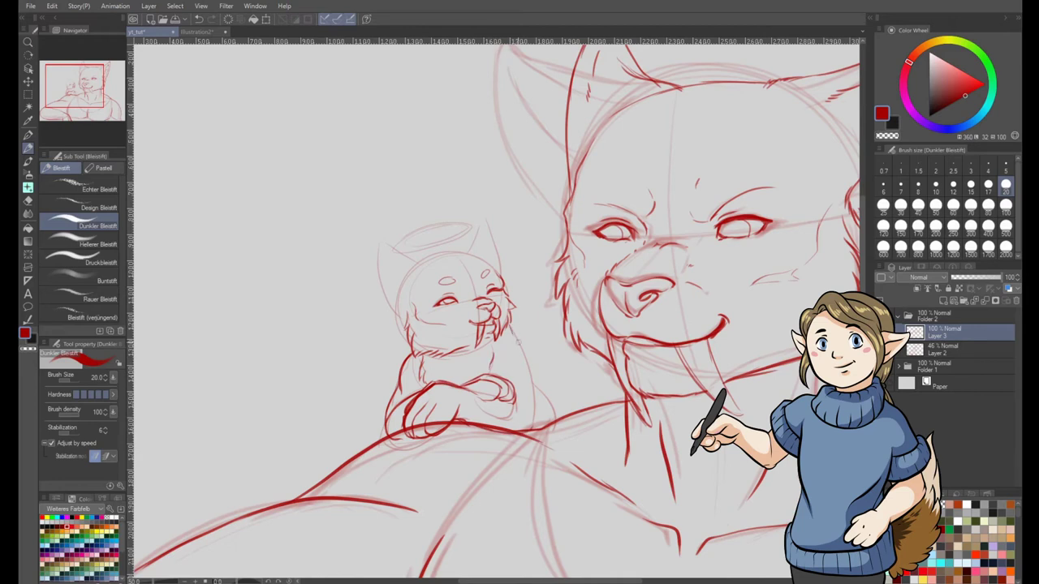
drag(513, 324, 536, 429)
drag(537, 388, 555, 434)
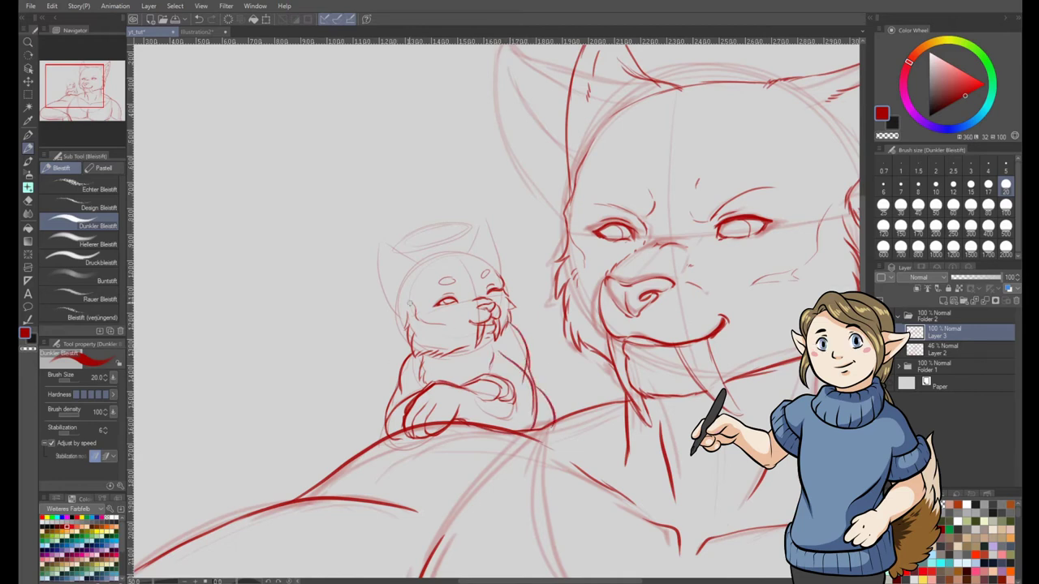
Step: Line the small figure's two pointed ears with inner fur and the top of its head
drag(322, 305, 374, 344)
drag(374, 344, 378, 345)
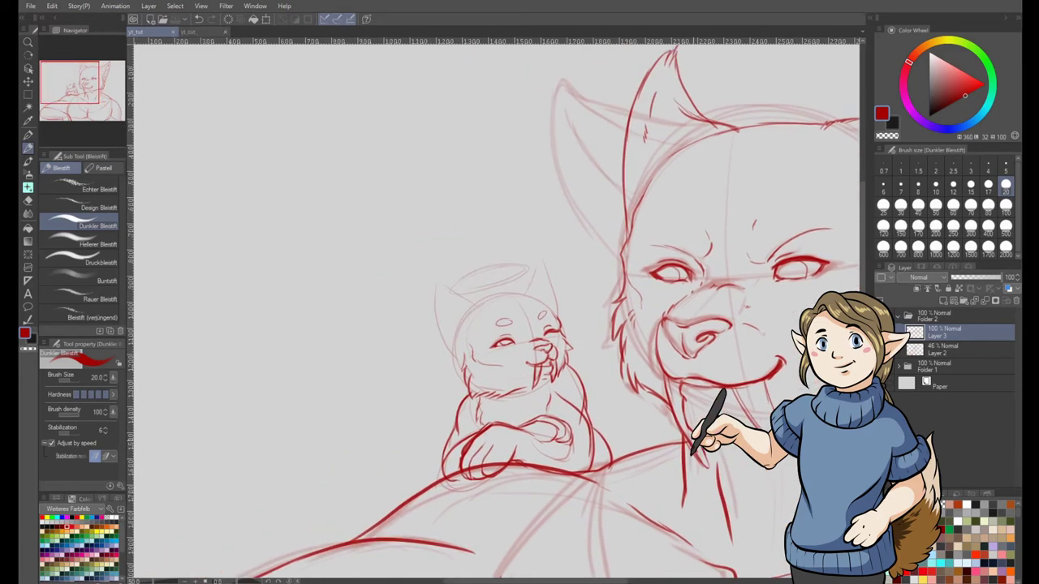
mouse_move(437, 286)
mouse_down()
mouse_move(438, 357)
mouse_move(467, 309)
mouse_up()
mouse_move(530, 283)
mouse_down()
mouse_move(481, 307)
mouse_move(439, 302)
mouse_up()
drag(545, 274, 540, 303)
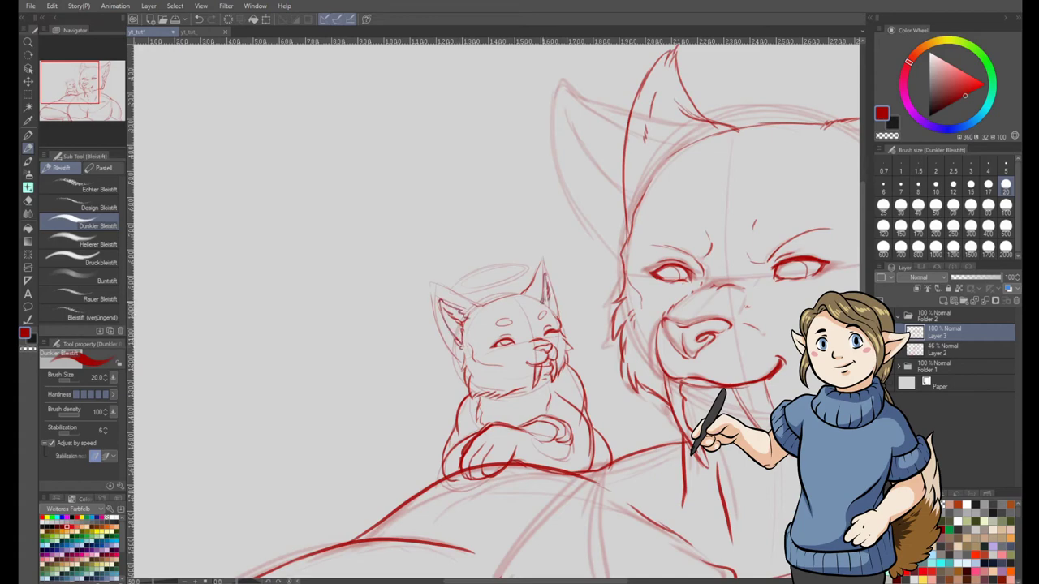
drag(474, 305, 445, 345)
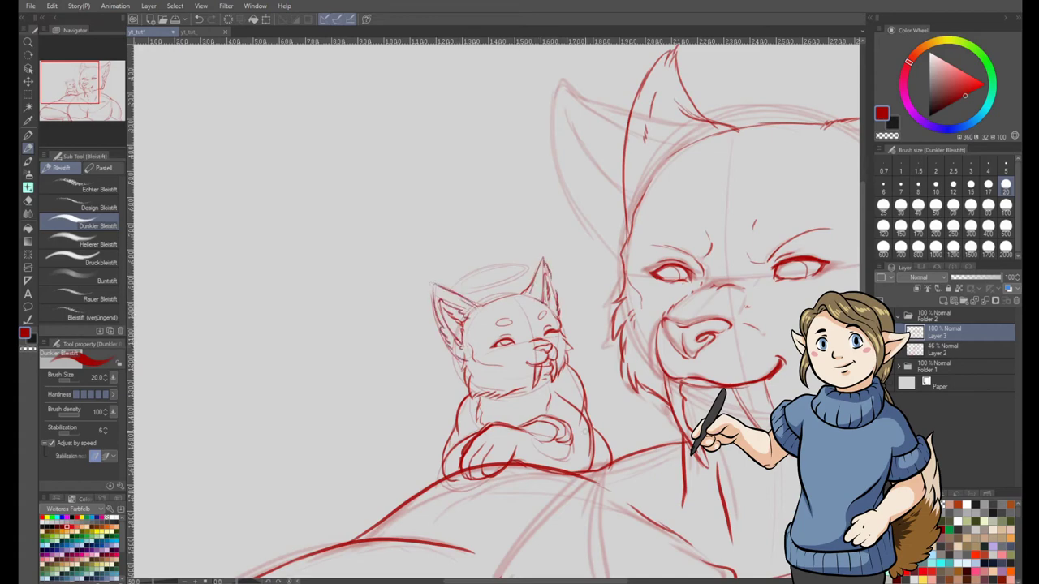
Step: Line the halo above the small figure's head and save the file
scroll(603, 401, down, 1)
drag(536, 389, 518, 262)
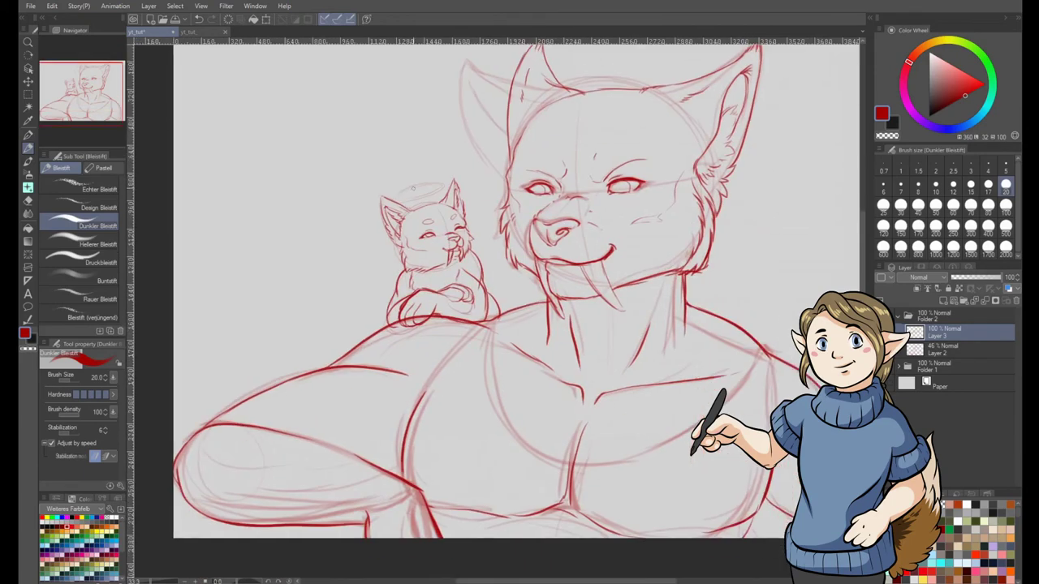
drag(434, 186, 438, 186)
drag(685, 348, 666, 369)
key(ctrl+s)
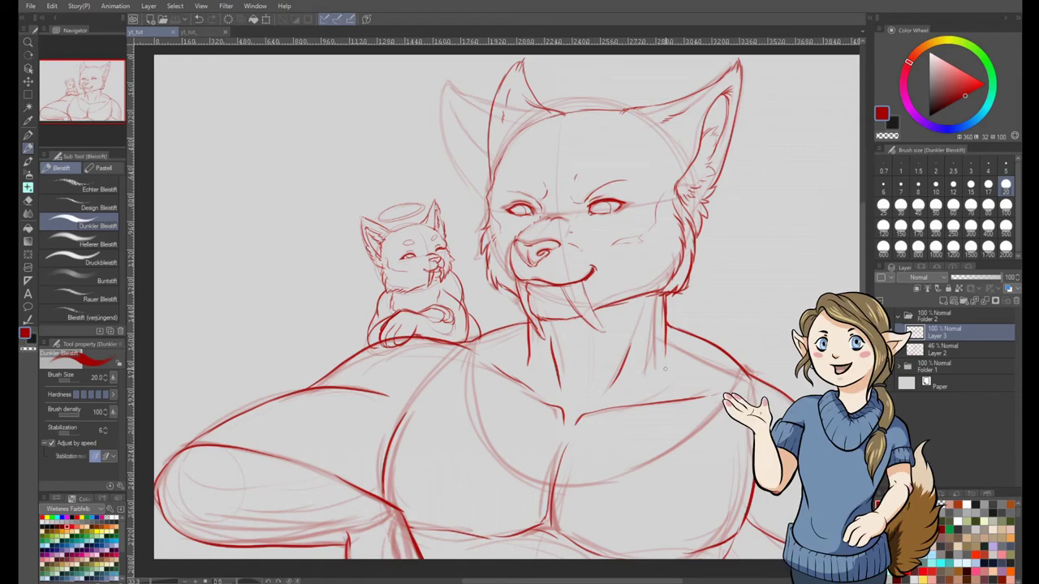
Step: Fade Folder 2 with the sketch to 22 % opacity, add a vector layer above it and set the drawing colour to black
click(898, 317)
click(964, 278)
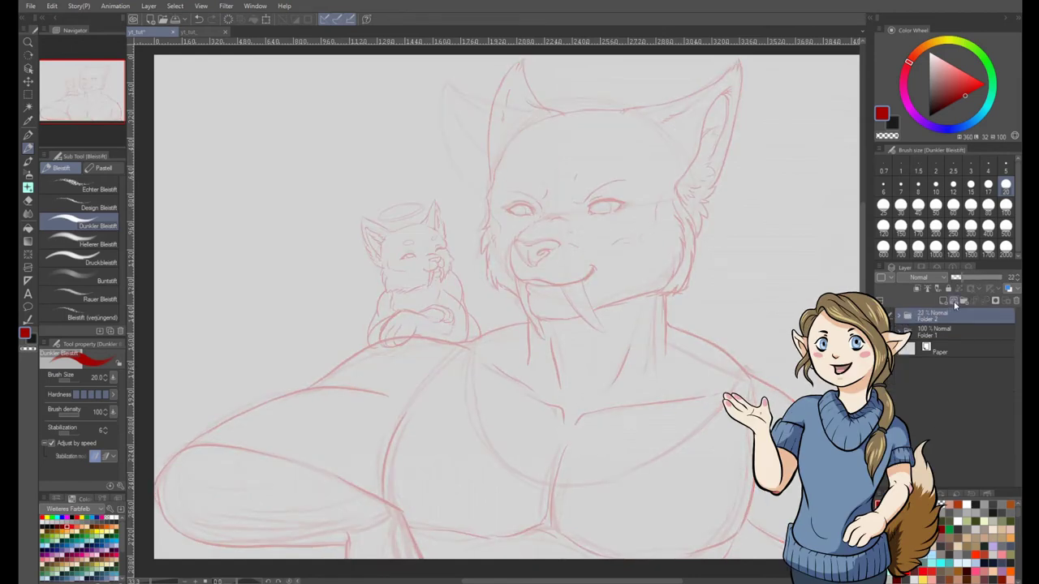
click(954, 302)
click(893, 123)
drag(933, 107, 928, 114)
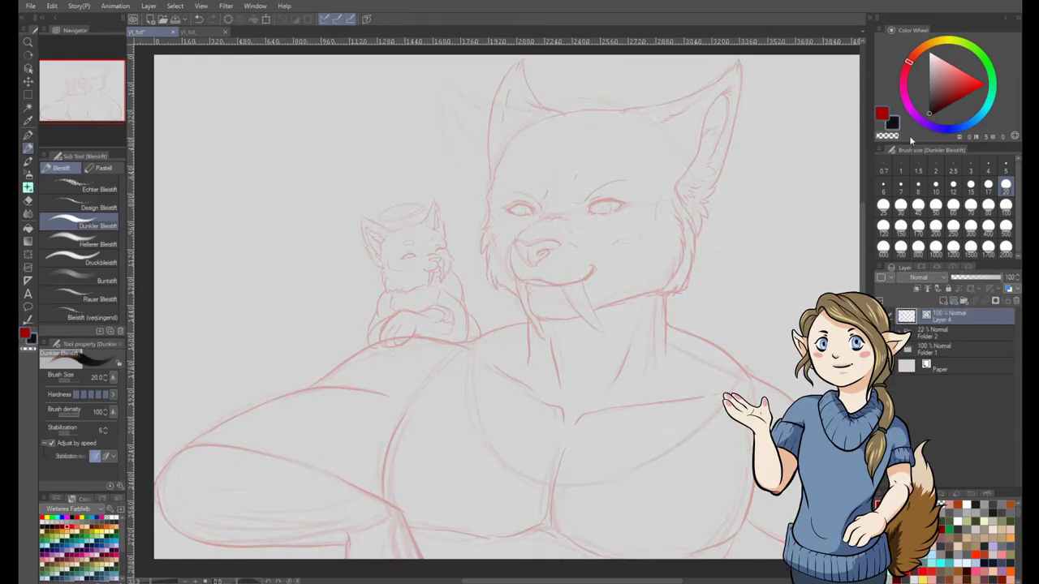
Step: Ink the big feline's near eye with the G-Pen at size 20, including lids, iris, slit pupil and upper crease
scroll(439, 277, up, 5)
key(p)
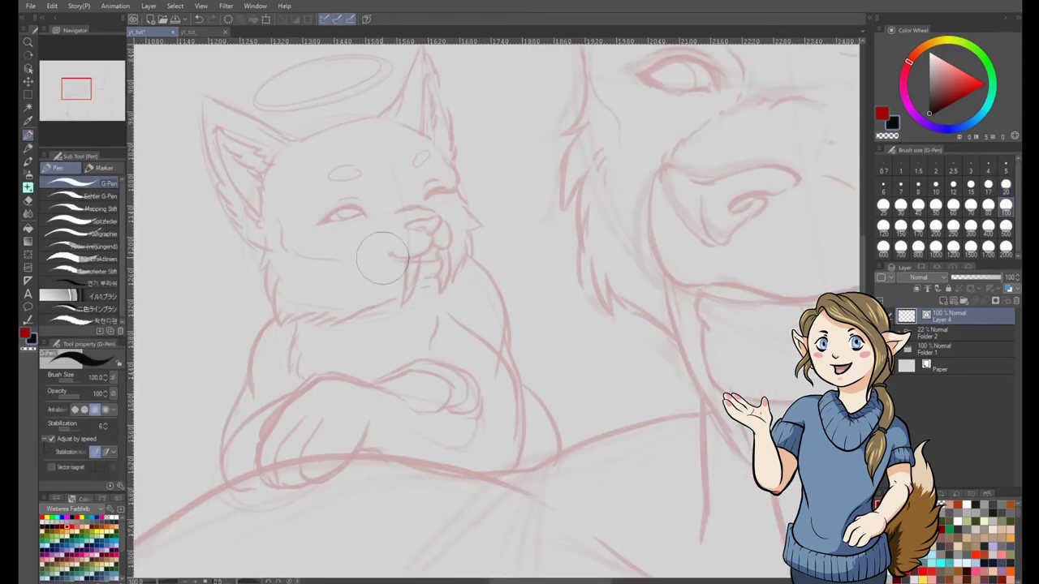
mouse_move(481, 220)
mouse_down()
mouse_move(347, 427)
mouse_move(238, 467)
mouse_up()
mouse_move(601, 341)
mouse_down()
mouse_move(412, 341)
mouse_move(457, 316)
mouse_move(576, 295)
mouse_up()
mouse_move(480, 303)
mouse_down()
mouse_move(456, 329)
mouse_move(459, 341)
mouse_move(560, 307)
mouse_move(534, 330)
mouse_up()
key(ctrl+z)
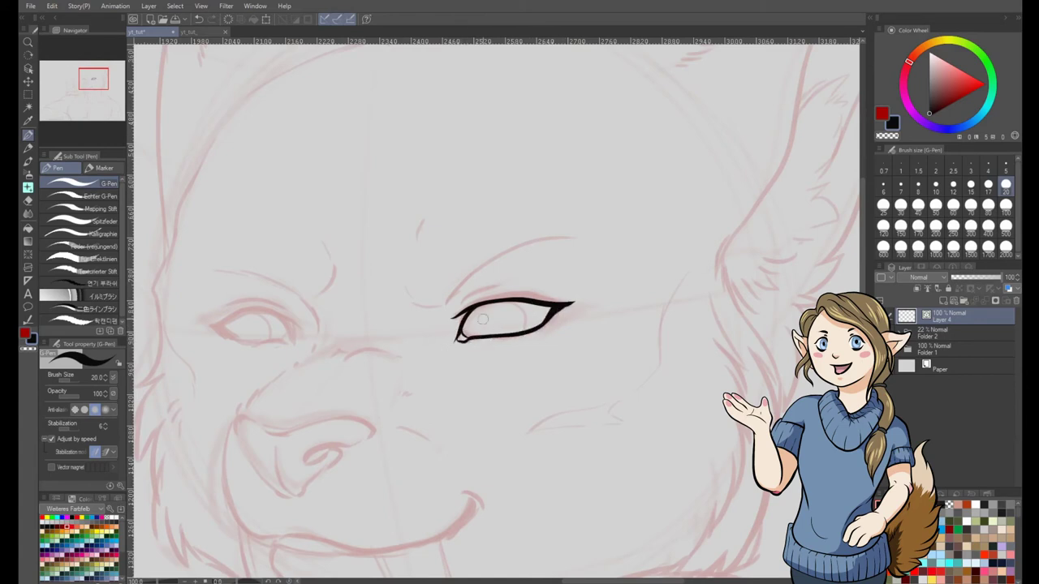
drag(500, 300, 526, 333)
drag(482, 313, 484, 336)
mouse_move(459, 303)
mouse_down()
mouse_move(497, 286)
mouse_move(536, 288)
mouse_up()
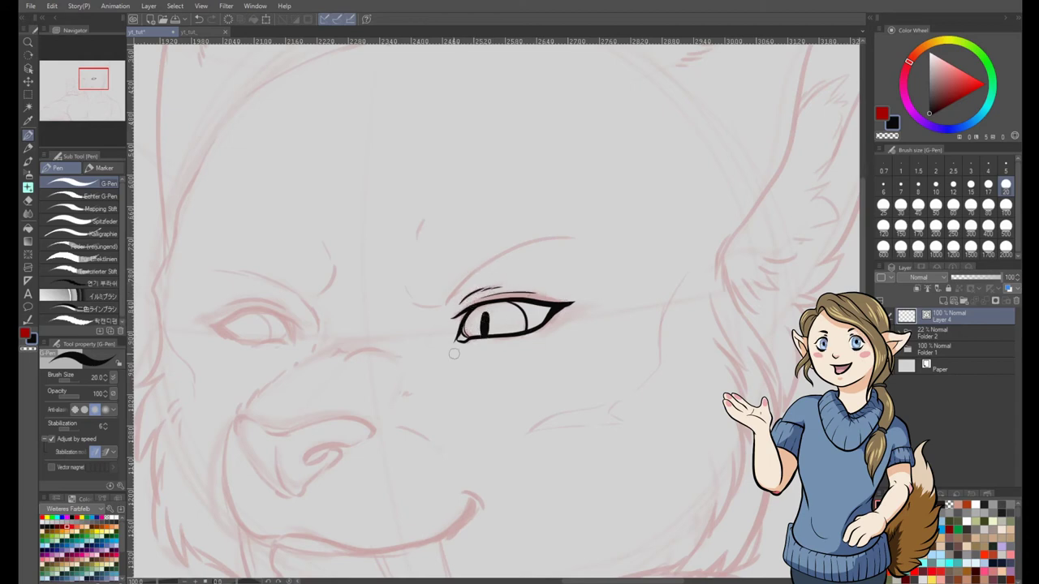
Step: Ink the near eye's lower creases, the cheekbone lines and the near eyebrow with its forehead marks
mouse_move(455, 344)
mouse_down()
mouse_move(462, 362)
mouse_move(524, 341)
mouse_up()
drag(570, 310, 545, 335)
mouse_move(680, 286)
mouse_down()
mouse_move(656, 375)
mouse_move(532, 431)
mouse_up()
mouse_move(415, 305)
mouse_down()
mouse_move(458, 294)
mouse_move(510, 251)
mouse_move(606, 236)
mouse_up()
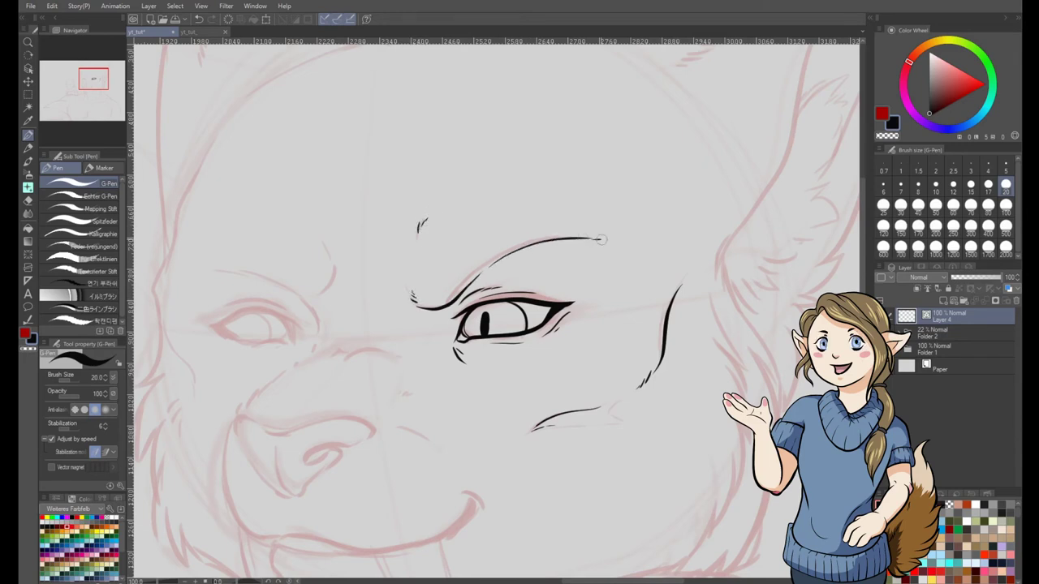
Step: Ink the wrinkles across the bridge of the feline's nose and the first small mark on the muzzle
drag(438, 368, 512, 323)
mouse_move(419, 307)
mouse_down()
mouse_move(479, 311)
mouse_move(406, 301)
mouse_move(391, 287)
mouse_move(386, 303)
mouse_up()
key(ctrl+z)
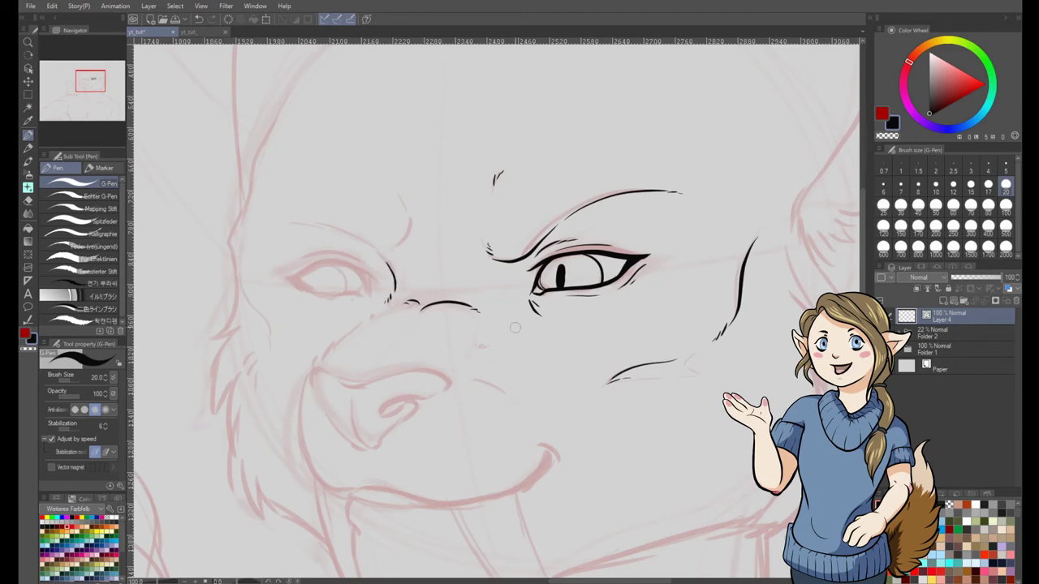
drag(477, 346, 487, 355)
Step: Ink the feline's nose with its nostril, the furry edge of the muzzle bridge and the small muzzle marks
mouse_move(341, 388)
mouse_down()
mouse_move(411, 374)
mouse_move(416, 399)
mouse_move(385, 414)
mouse_move(375, 447)
mouse_move(331, 420)
mouse_up()
key(ctrl+z)
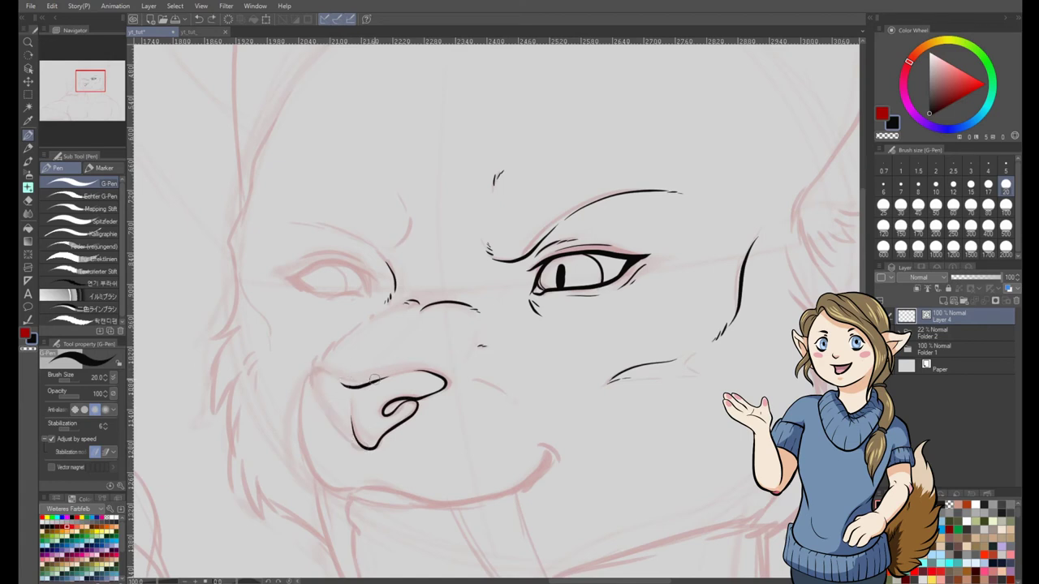
mouse_move(373, 379)
mouse_down()
mouse_move(307, 381)
mouse_move(349, 443)
mouse_move(415, 486)
mouse_up()
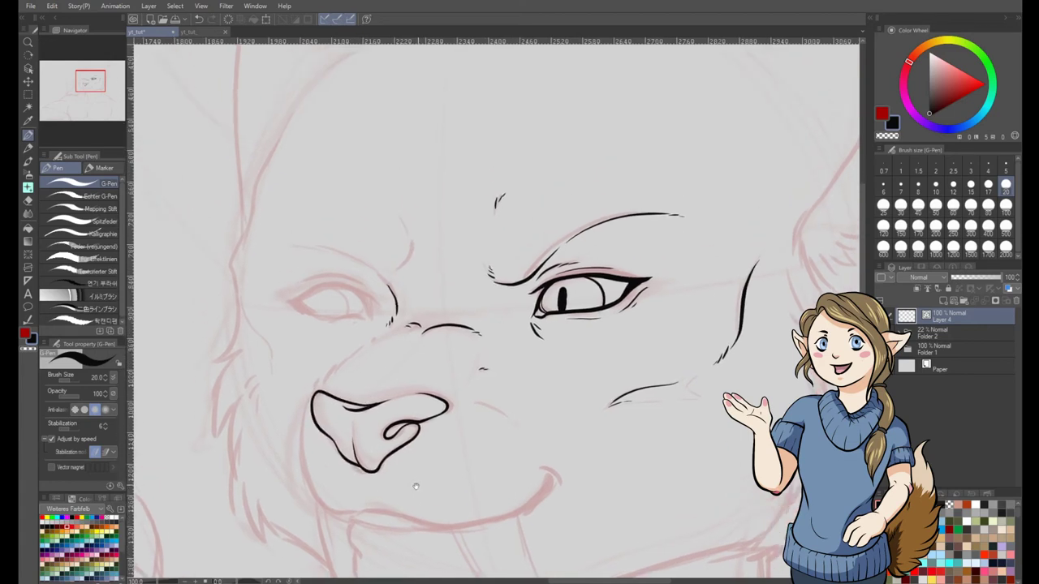
drag(314, 397, 380, 338)
drag(444, 423, 452, 351)
drag(351, 332, 430, 322)
drag(427, 415, 379, 414)
drag(435, 327, 451, 333)
mouse_move(499, 392)
mouse_down()
mouse_move(494, 406)
mouse_move(580, 482)
mouse_up()
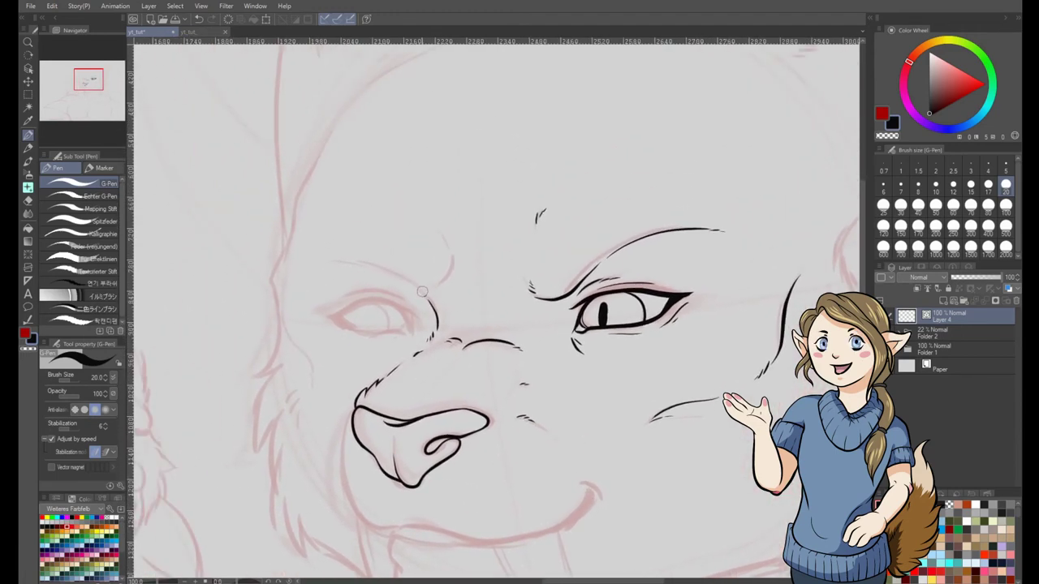
Step: Ink the feline's far eyebrow and the frown crease beside it
drag(421, 286, 321, 261)
mouse_move(429, 286)
mouse_down()
mouse_move(455, 253)
mouse_move(446, 281)
mouse_up()
key(ctrl+z)
drag(524, 344, 563, 328)
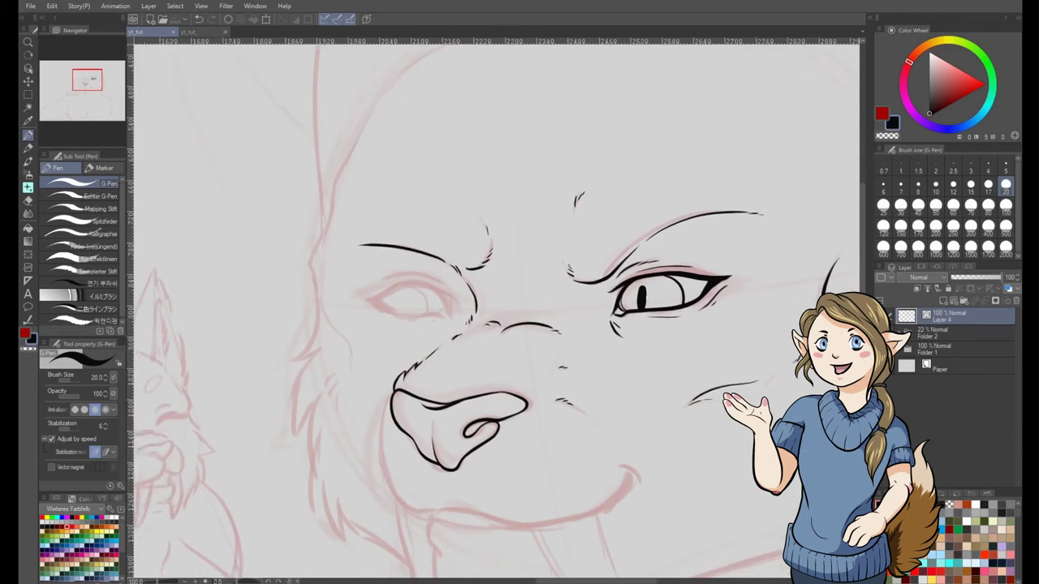
Step: Ink the far side of the feline's face with its cheek fur and the outer edge of the far fang
key(ctrl+0)
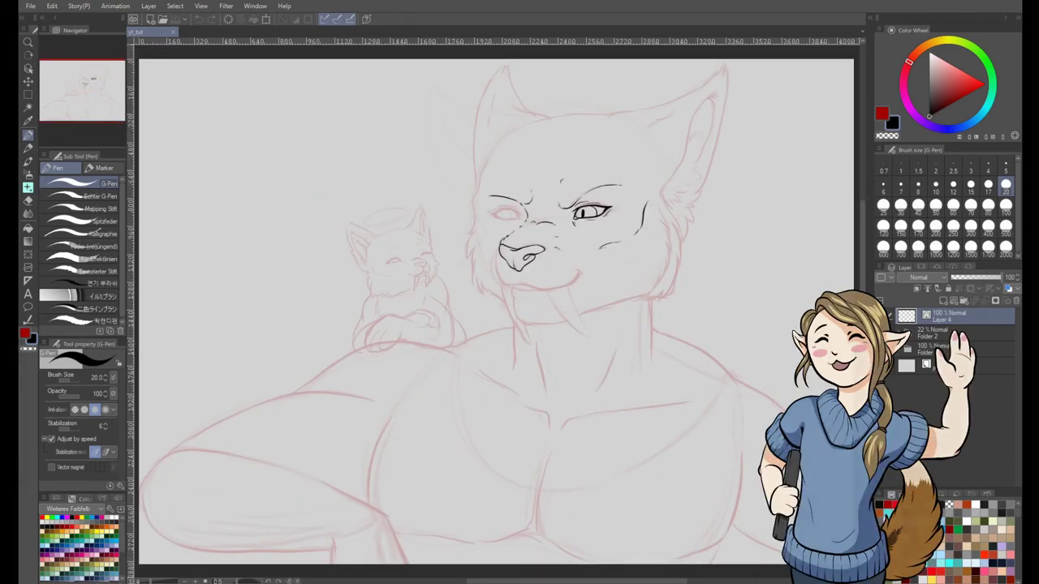
scroll(588, 128, up, 2)
mouse_move(382, 202)
mouse_down()
mouse_move(351, 337)
mouse_move(347, 410)
mouse_move(381, 464)
mouse_move(422, 471)
mouse_up()
mouse_move(412, 434)
mouse_down()
mouse_move(474, 555)
mouse_move(366, 468)
mouse_up()
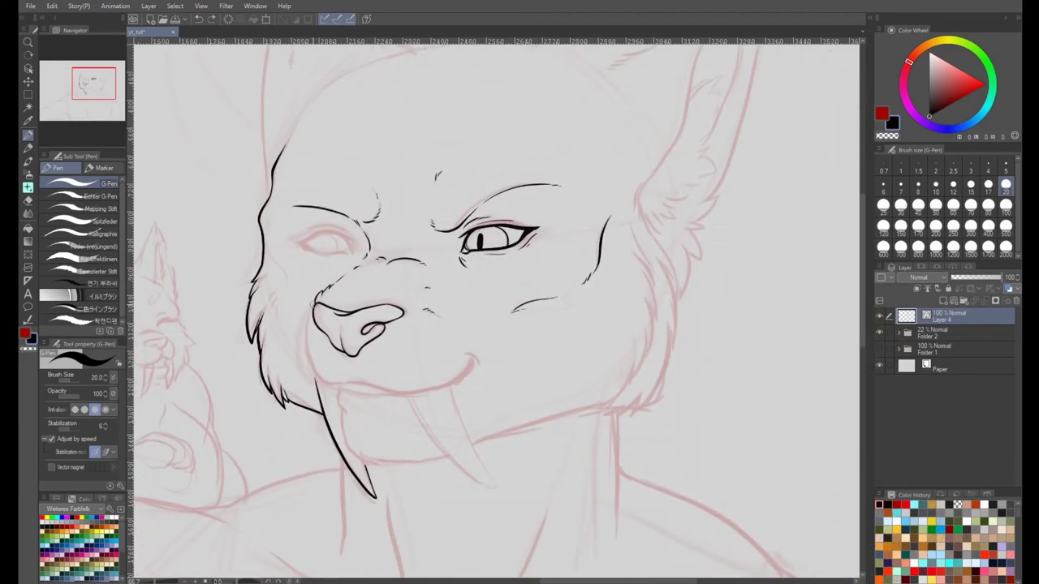
Step: Ink the front of the muzzle, the smiling mouth, the lower lip and the far fang's inner edge
drag(313, 304, 306, 339)
mouse_move(306, 327)
mouse_down()
mouse_move(331, 382)
mouse_move(386, 391)
mouse_move(471, 359)
mouse_move(468, 331)
mouse_up()
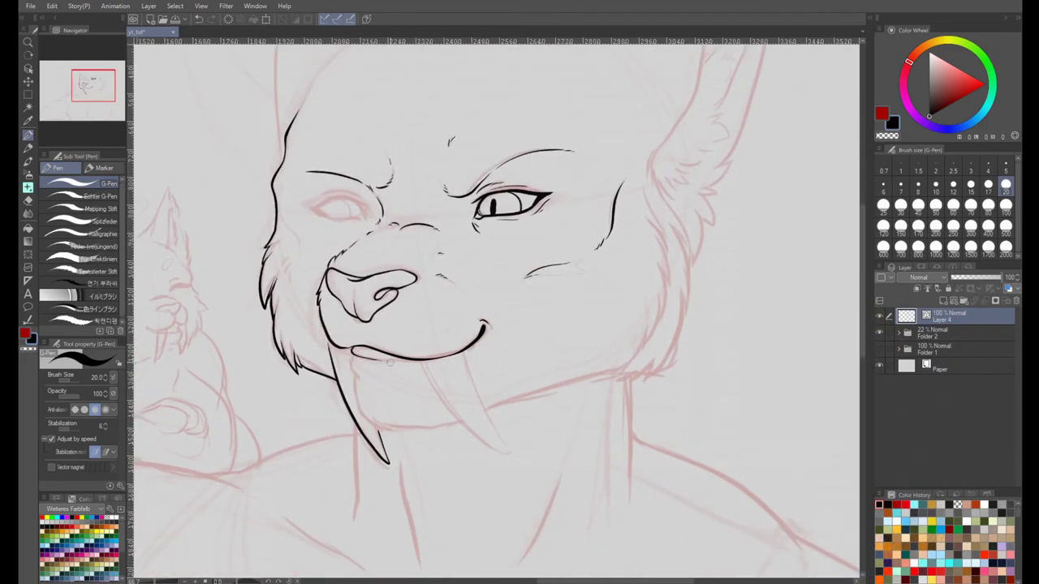
drag(353, 348, 410, 360)
mouse_move(357, 348)
mouse_down()
mouse_move(355, 374)
mouse_move(381, 380)
mouse_up()
drag(355, 372, 382, 434)
Step: Ink the far cheek crease, the far ear's outline and the top line of the head
drag(381, 406, 397, 536)
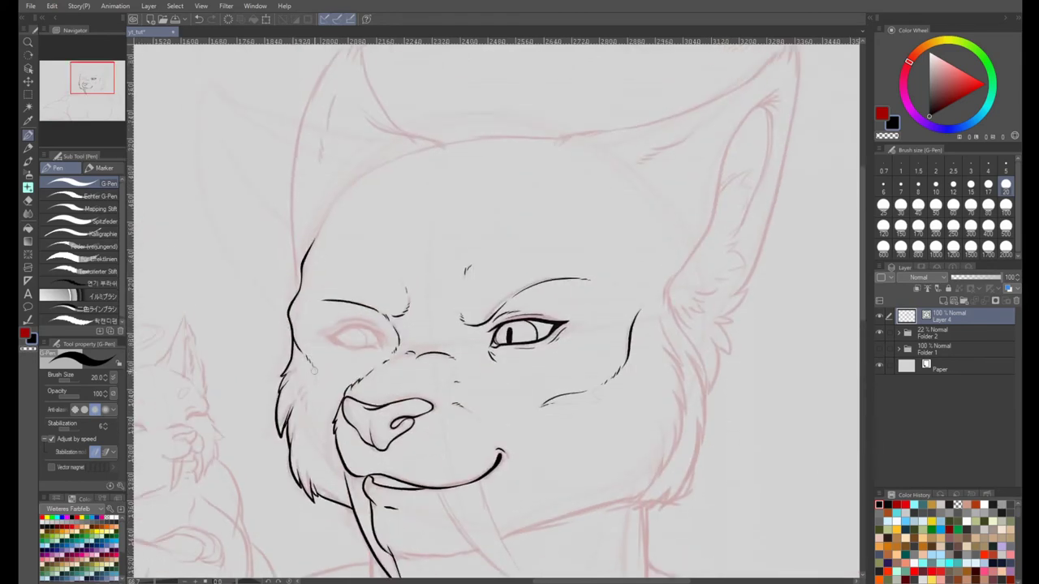
drag(528, 325, 503, 488)
drag(311, 364, 534, 305)
drag(295, 300, 294, 326)
drag(308, 258, 304, 286)
mouse_move(273, 438)
mouse_down()
mouse_move(266, 461)
mouse_move(336, 199)
mouse_up()
mouse_move(338, 198)
mouse_down()
mouse_move(329, 226)
mouse_move(345, 260)
mouse_up()
drag(418, 373, 405, 273)
drag(477, 147, 460, 241)
Step: Ink the outline and iris of the feline's far eye in a rotated view
drag(465, 317, 618, 369)
mouse_move(389, 295)
mouse_down()
mouse_move(406, 344)
mouse_move(572, 365)
mouse_move(327, 370)
mouse_up()
key(ctrl+z)
mouse_move(307, 409)
mouse_down()
mouse_move(331, 362)
mouse_move(331, 377)
mouse_up()
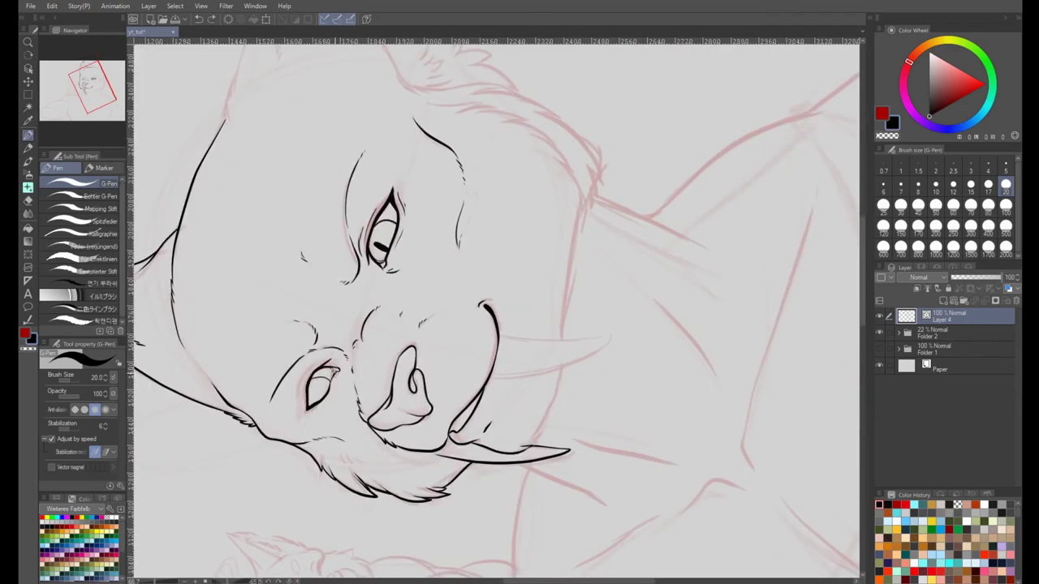
Step: Ink the near fang, the furry chin and the jawline of the feline
mouse_move(487, 365)
mouse_down()
mouse_move(392, 427)
mouse_move(517, 403)
mouse_up()
mouse_move(405, 395)
mouse_down()
mouse_move(516, 402)
mouse_move(442, 380)
mouse_up()
drag(390, 484, 409, 457)
drag(403, 457, 419, 409)
drag(422, 341, 406, 412)
drag(487, 195, 425, 438)
Step: Ink the layered fur tufts along the feline's near cheek from the ear to the jaw
drag(424, 313, 453, 396)
mouse_move(448, 391)
mouse_down()
mouse_move(447, 442)
mouse_move(418, 479)
mouse_up()
drag(434, 283, 472, 366)
mouse_move(470, 360)
mouse_down()
mouse_move(467, 424)
mouse_move(487, 380)
mouse_up()
key(ctrl+z)
drag(490, 317, 486, 384)
mouse_move(488, 379)
mouse_down()
mouse_move(456, 449)
mouse_move(435, 456)
mouse_up()
mouse_move(446, 438)
mouse_down()
mouse_move(515, 390)
mouse_move(480, 400)
mouse_up()
Step: Ink the near ear's inner opening and the fur tufts growing inside it
mouse_move(511, 244)
mouse_down()
mouse_move(381, 395)
mouse_move(363, 501)
mouse_up()
mouse_move(374, 441)
mouse_down()
mouse_move(480, 265)
mouse_move(457, 357)
mouse_up()
mouse_move(428, 339)
mouse_down()
mouse_move(457, 323)
mouse_move(446, 341)
mouse_up()
drag(458, 339, 439, 392)
mouse_move(446, 383)
mouse_down()
mouse_move(434, 398)
mouse_move(452, 415)
mouse_up()
mouse_move(454, 426)
mouse_down()
mouse_move(420, 388)
mouse_move(387, 395)
mouse_up()
drag(400, 391, 372, 405)
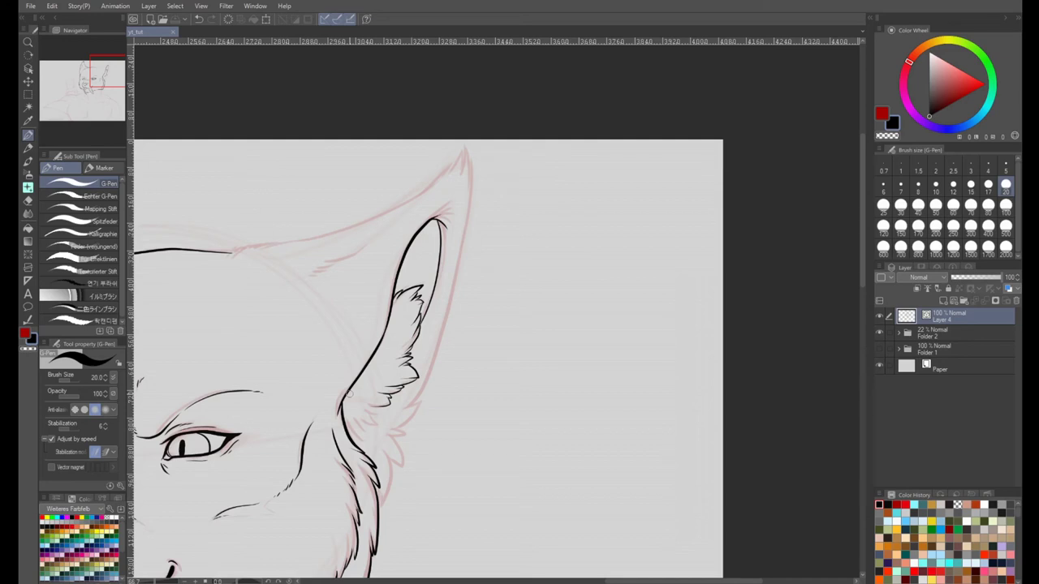
Step: Ink the furry start of the near ear's upper edge, the tufts at its base and short fur marks
drag(231, 254, 274, 243)
key(e)
click(80, 185)
click(29, 134)
mouse_move(394, 390)
mouse_down()
mouse_move(308, 300)
mouse_move(284, 329)
mouse_up()
drag(297, 323, 278, 356)
mouse_move(298, 276)
mouse_down()
mouse_move(292, 330)
mouse_move(280, 327)
mouse_up()
mouse_move(255, 289)
mouse_down()
mouse_move(331, 340)
mouse_move(299, 350)
mouse_up()
drag(341, 276, 335, 339)
Step: Ink the near ear's upper edge, furry tip and outer edge, and add the far eye's slit pupil
drag(253, 321, 421, 255)
drag(405, 269, 447, 220)
drag(447, 218, 452, 279)
drag(448, 341, 410, 190)
drag(412, 106, 360, 323)
mouse_move(362, 326)
mouse_down()
mouse_move(346, 356)
mouse_move(357, 361)
mouse_move(342, 387)
mouse_up()
mouse_move(346, 384)
mouse_down()
mouse_move(328, 394)
mouse_move(322, 437)
mouse_up()
mouse_move(341, 423)
mouse_down()
mouse_move(692, 191)
mouse_move(698, 386)
mouse_up()
drag(332, 330, 338, 349)
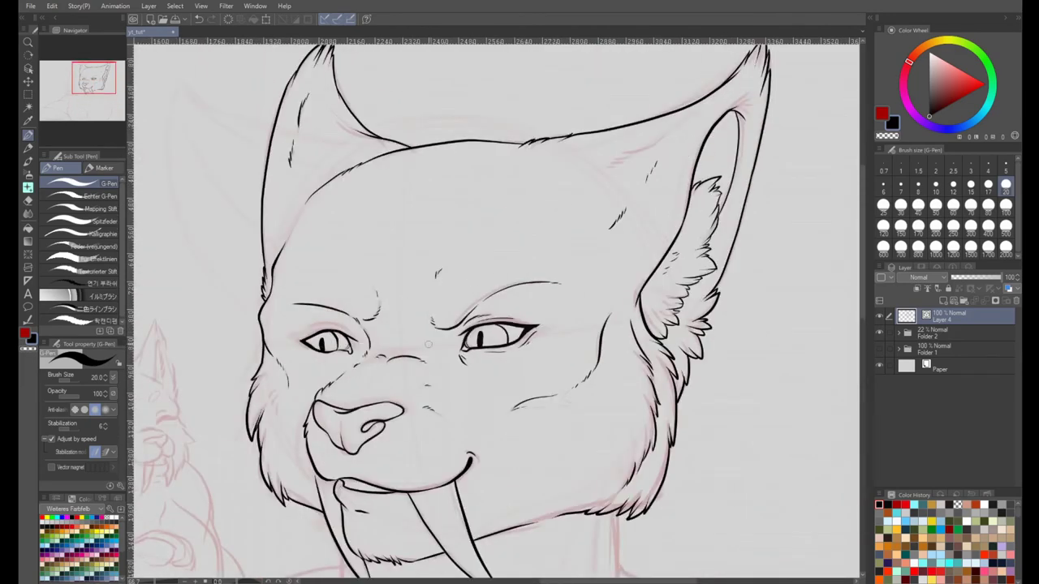
Step: Ink the near edge of the feline's neck and the throat muscle lines below the jaw
mouse_move(422, 455)
mouse_down()
mouse_move(573, 438)
mouse_move(398, 154)
mouse_up()
drag(319, 272, 317, 351)
drag(363, 318, 379, 401)
drag(524, 313, 468, 414)
Step: Ink the far edge of the neck and the shoulder lines sloping out from both sides of it
drag(503, 365, 350, 364)
drag(443, 215, 443, 318)
drag(446, 274, 599, 367)
drag(363, 383, 642, 412)
drag(444, 292, 301, 333)
drag(316, 333, 518, 339)
Step: Ink the fingers of the small angel's front paw resting on the feline's shoulder
drag(385, 308, 379, 340)
mouse_move(380, 340)
mouse_down()
mouse_move(426, 314)
mouse_move(376, 344)
mouse_up()
mouse_move(334, 346)
mouse_down()
mouse_move(324, 369)
mouse_move(338, 384)
mouse_up()
drag(357, 357, 330, 390)
mouse_move(298, 387)
mouse_down()
mouse_move(346, 345)
mouse_move(367, 351)
mouse_up()
key(ctrl+z)
key(ctrl+z)
Step: Ink the angel's crossed forearm and second paw, and add small marks on the front paw
mouse_move(299, 384)
mouse_down()
mouse_move(333, 347)
mouse_move(390, 358)
mouse_up()
mouse_move(321, 372)
mouse_down()
mouse_move(357, 407)
mouse_move(393, 399)
mouse_up()
drag(453, 407, 404, 405)
key(ctrl+z)
mouse_move(346, 360)
mouse_down()
mouse_move(374, 340)
mouse_move(374, 365)
mouse_up()
drag(339, 357, 386, 362)
mouse_move(393, 349)
mouse_down()
mouse_move(380, 365)
mouse_move(391, 368)
mouse_up()
drag(328, 345, 376, 336)
Step: Ink the angel's outer forearm and the feline's shoulder line running out from under the paw
mouse_move(279, 351)
mouse_down()
mouse_move(310, 322)
mouse_move(259, 363)
mouse_up()
drag(282, 373, 142, 468)
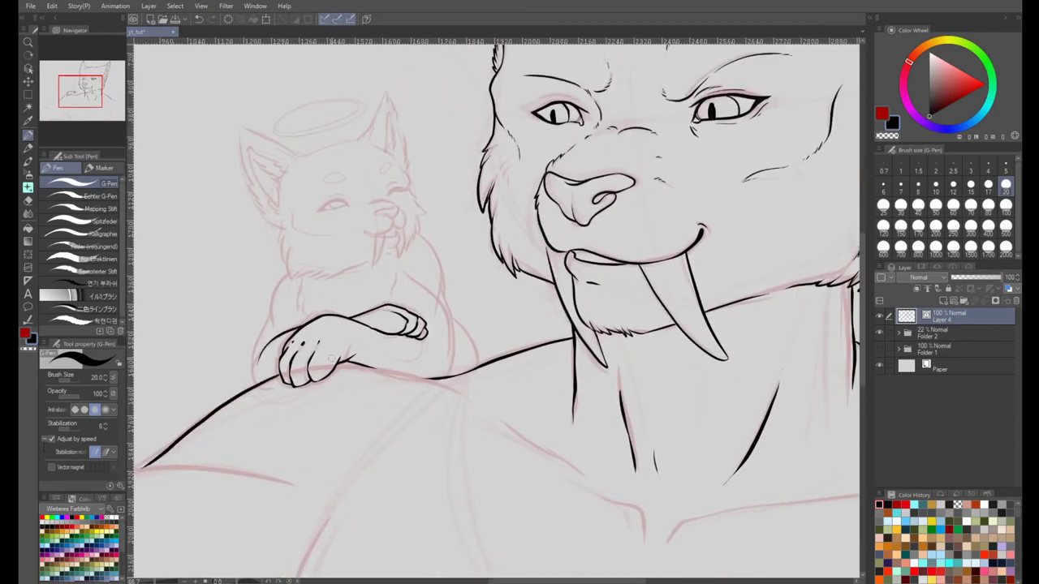
key(ctrl+z)
mouse_move(332, 358)
mouse_down()
mouse_move(432, 314)
mouse_move(236, 431)
mouse_up()
mouse_move(392, 343)
mouse_down()
mouse_move(253, 430)
mouse_move(235, 359)
mouse_up()
Step: Ink the small angel's nose, mouth line and near fang
mouse_move(349, 259)
mouse_down()
mouse_move(320, 261)
mouse_move(289, 305)
mouse_up()
drag(289, 301, 298, 295)
mouse_move(293, 301)
mouse_down()
mouse_move(337, 290)
mouse_move(325, 315)
mouse_up()
mouse_move(328, 326)
mouse_down()
mouse_move(304, 333)
mouse_move(327, 328)
mouse_up()
key(ctrl+z)
drag(312, 339, 312, 368)
drag(319, 338, 313, 367)
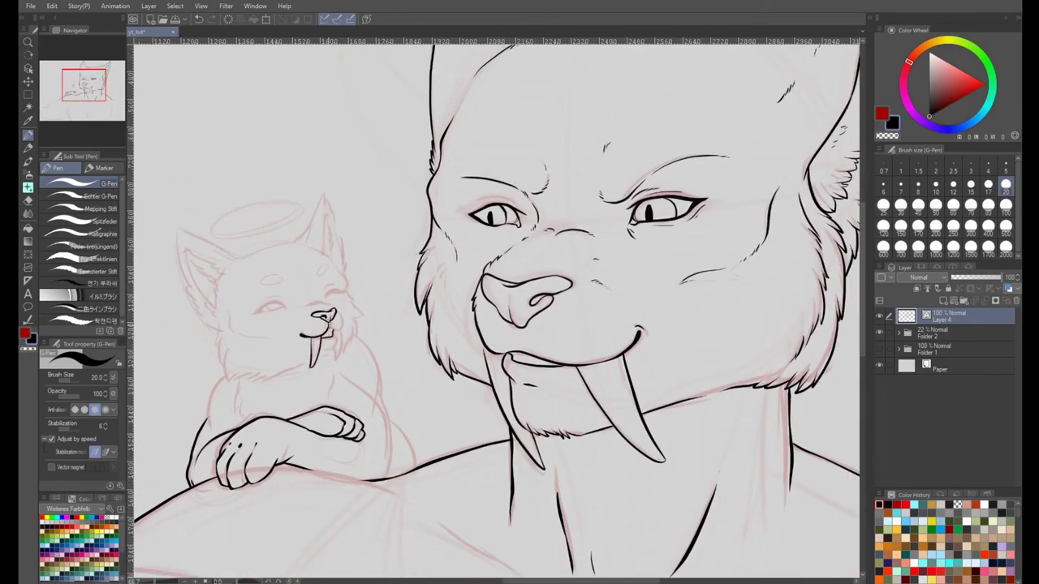
Step: Ink the rest of the angel's muzzle with its second fang and the lines beside the mouth
drag(332, 333, 333, 358)
key(ctrl+z)
mouse_move(332, 370)
mouse_down()
mouse_move(355, 341)
mouse_move(252, 354)
mouse_move(248, 320)
mouse_up()
drag(288, 325, 274, 376)
drag(239, 334, 274, 359)
Step: Ink the angel's open and winking eyes and the oval brow spots above them
mouse_move(355, 301)
mouse_down()
mouse_move(309, 308)
mouse_move(308, 339)
mouse_up()
drag(308, 333, 362, 322)
drag(281, 317, 298, 314)
mouse_move(274, 328)
mouse_down()
mouse_move(340, 315)
mouse_move(338, 290)
mouse_up()
drag(287, 292, 285, 293)
Step: Ink the fur along the angel's jaw, the tufts on its chest and its near upper arm
mouse_move(357, 308)
mouse_down()
mouse_move(288, 296)
mouse_move(292, 351)
mouse_up()
mouse_move(297, 344)
mouse_down()
mouse_move(287, 356)
mouse_move(375, 340)
mouse_up()
drag(281, 346, 297, 381)
drag(271, 333, 248, 398)
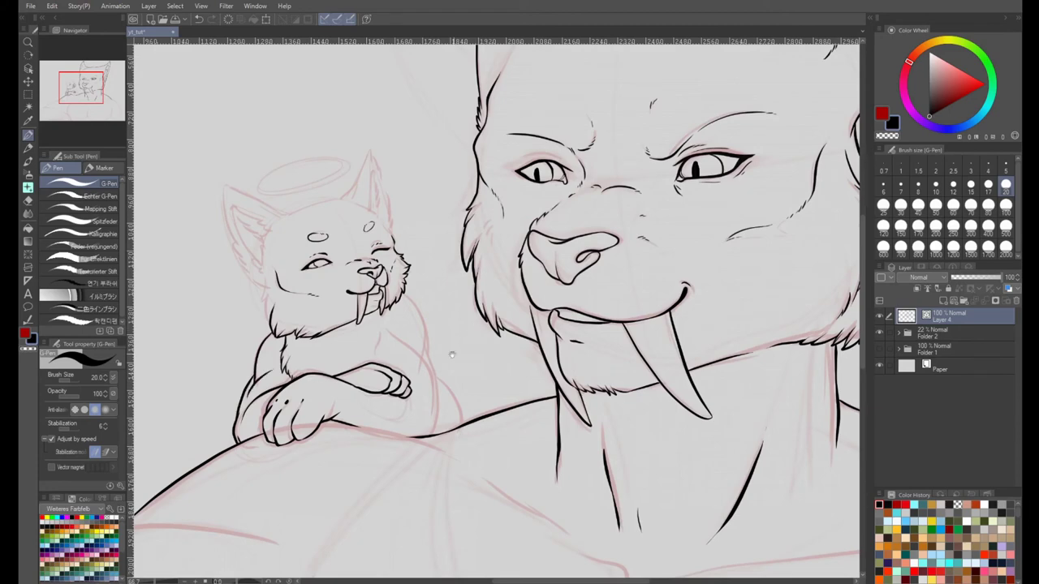
Step: Ink the angel's chest fur, far shoulder and the curved outline of its back
drag(452, 354, 367, 358)
drag(294, 329, 292, 351)
mouse_move(289, 352)
mouse_down()
mouse_move(281, 363)
mouse_move(232, 369)
mouse_up()
drag(320, 299, 341, 364)
mouse_move(341, 357)
mouse_down()
mouse_move(353, 422)
mouse_move(446, 359)
mouse_move(378, 374)
mouse_up()
mouse_move(292, 394)
mouse_down()
mouse_move(358, 413)
mouse_move(348, 404)
mouse_up()
drag(345, 373, 369, 421)
Step: Ink the top curve of the angel's head between the ears and the line at its temple
mouse_move(247, 214)
mouse_down()
mouse_move(355, 307)
mouse_move(363, 356)
mouse_up()
drag(315, 314, 378, 282)
drag(423, 308, 498, 270)
drag(365, 341, 478, 178)
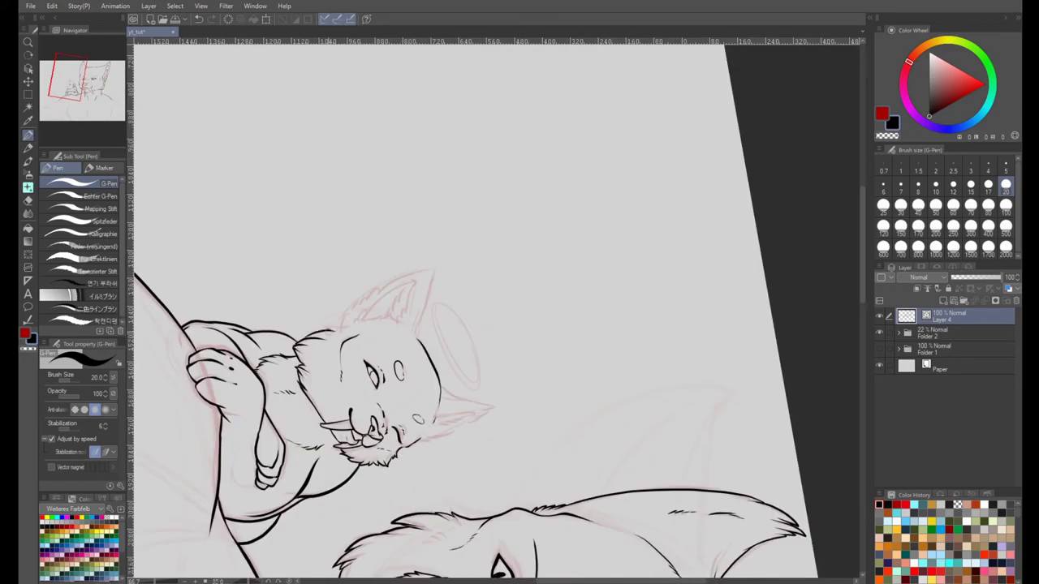
Step: Ink the angel's near ear with its furry outer edge and inner tufts
mouse_move(338, 327)
mouse_down()
mouse_move(383, 287)
mouse_move(434, 272)
mouse_move(420, 319)
mouse_up()
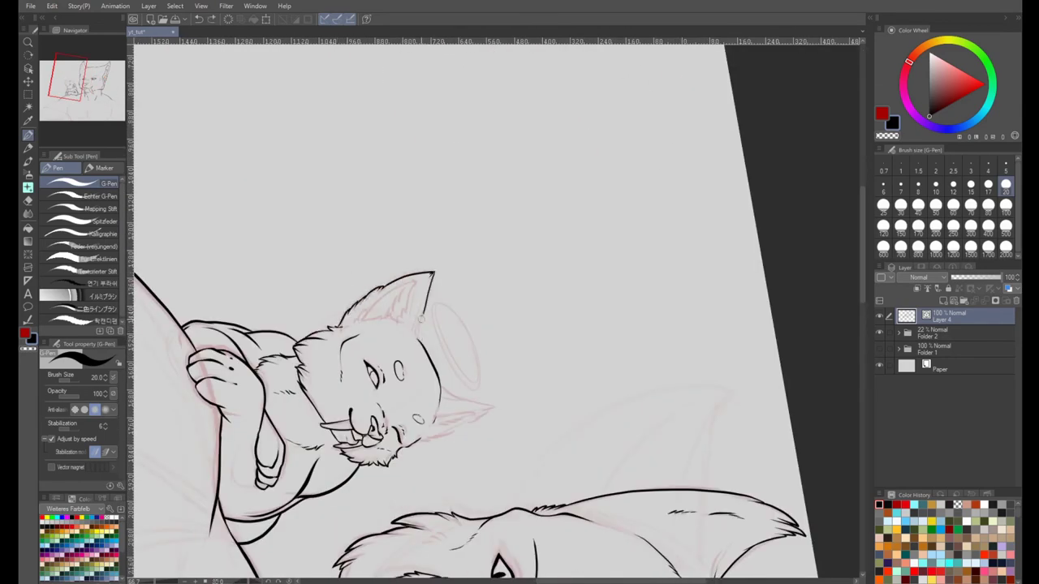
mouse_move(409, 281)
mouse_down()
mouse_move(396, 317)
mouse_move(299, 374)
mouse_move(327, 338)
mouse_up()
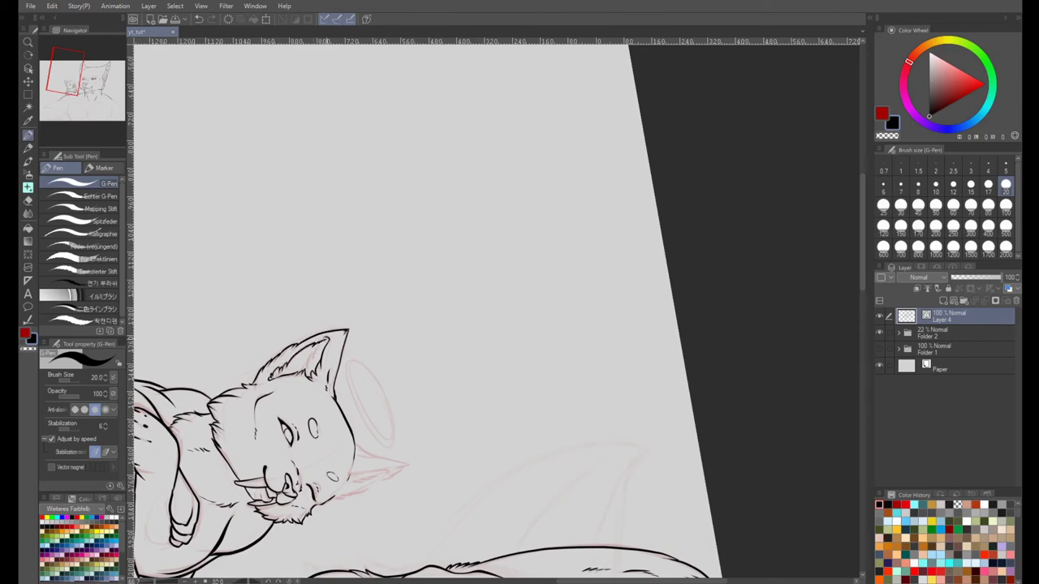
mouse_move(362, 406)
mouse_down()
mouse_move(376, 325)
mouse_move(447, 424)
mouse_up()
mouse_move(526, 446)
mouse_down()
mouse_move(420, 305)
mouse_move(310, 324)
mouse_up()
Step: Ink the angel's far ear with its fur and the double-lined halo above the head
drag(286, 370, 298, 335)
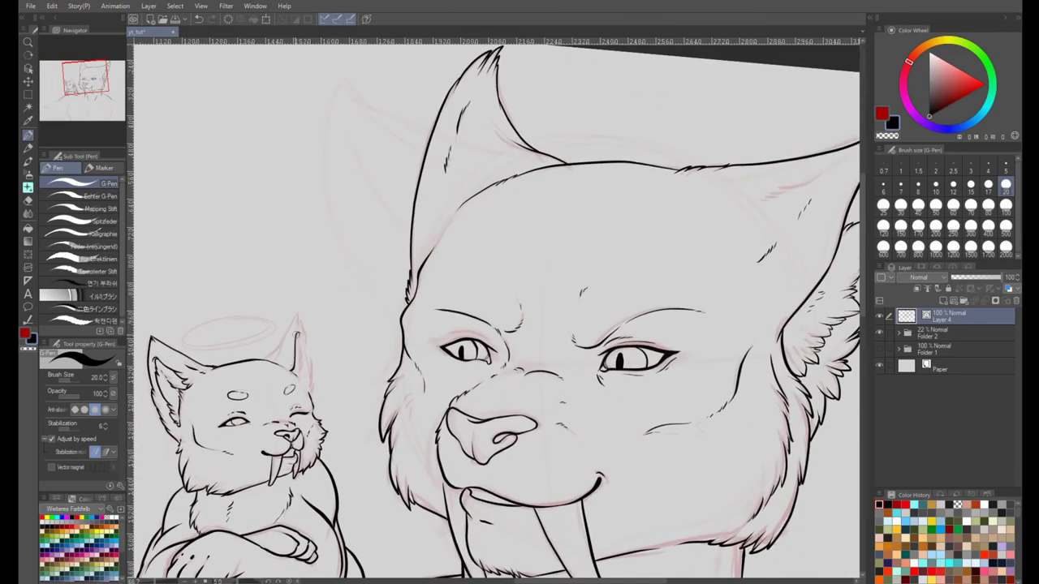
drag(302, 375, 286, 374)
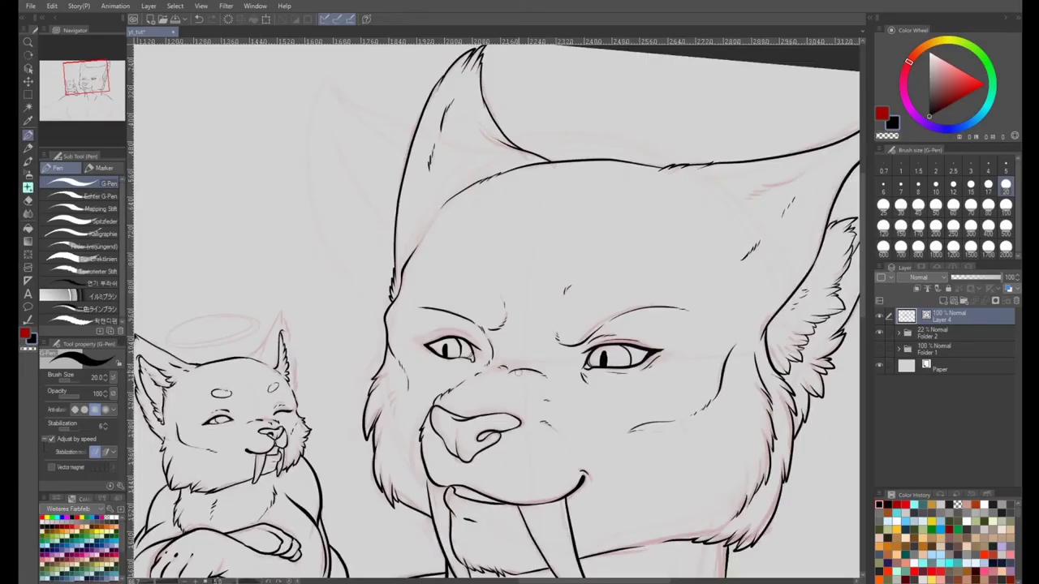
key(minus)
mouse_move(199, 326)
mouse_down()
mouse_move(362, 254)
mouse_move(341, 278)
mouse_move(401, 265)
mouse_move(341, 286)
mouse_up()
key(ctrl+z)
mouse_move(410, 312)
mouse_down()
mouse_move(347, 343)
mouse_move(382, 284)
mouse_move(406, 352)
mouse_up()
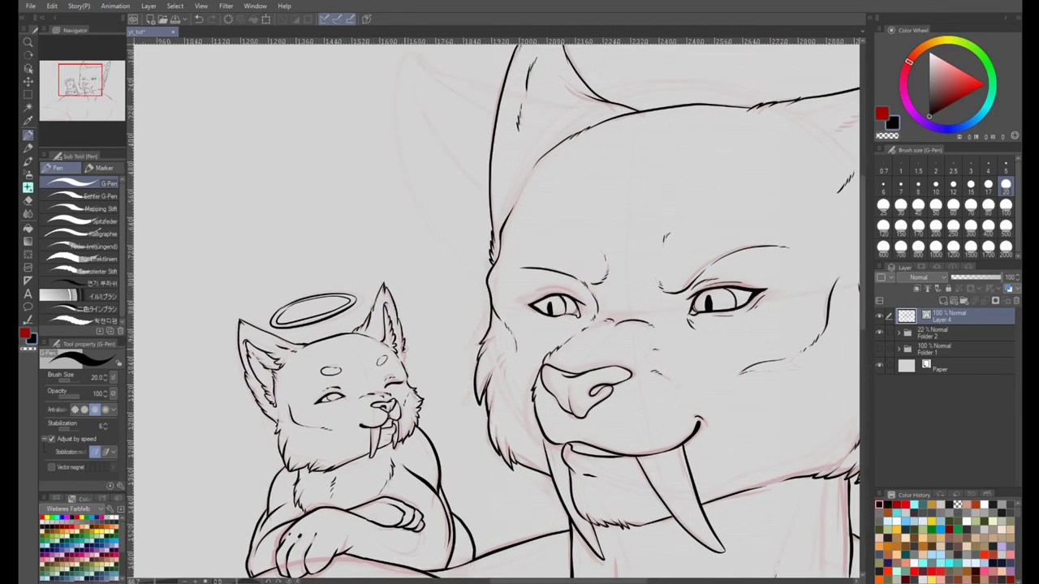
Step: Ink the near armhole edge and the wide curved neckline of the feline's tank top
drag(558, 572, 296, 489)
scroll(601, 252, down, 3)
scroll(459, 433, up, 2)
drag(420, 212, 305, 446)
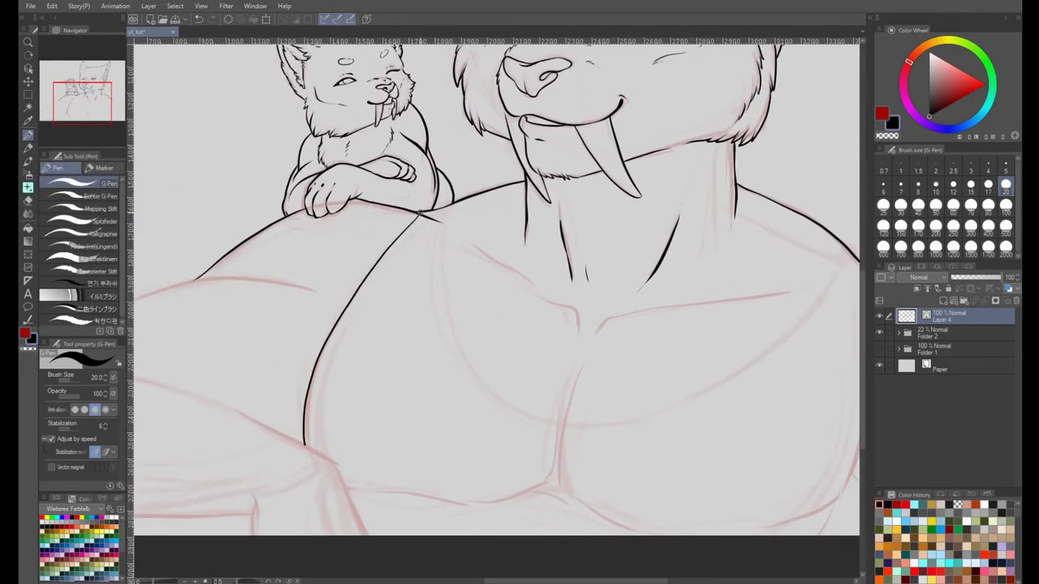
mouse_move(452, 203)
mouse_down()
mouse_move(675, 404)
mouse_move(850, 246)
mouse_up()
mouse_move(851, 248)
mouse_down()
mouse_move(503, 263)
mouse_move(491, 520)
mouse_up()
Step: Ink the feline's collarbones and the short fur strokes along the chest's centre line
mouse_move(474, 489)
mouse_down()
mouse_move(598, 372)
mouse_move(558, 380)
mouse_up()
drag(578, 399, 570, 432)
drag(365, 341, 525, 348)
drag(487, 273, 415, 441)
mouse_move(429, 371)
mouse_down()
mouse_move(481, 347)
mouse_move(609, 331)
mouse_up()
drag(410, 369, 312, 285)
Step: Ink the near shoulder's outline and furry muscle fold, and extend the upper arm's line toward the elbow
drag(312, 292, 672, 301)
mouse_move(487, 260)
mouse_down()
mouse_move(388, 325)
mouse_move(429, 322)
mouse_up()
drag(508, 335, 475, 327)
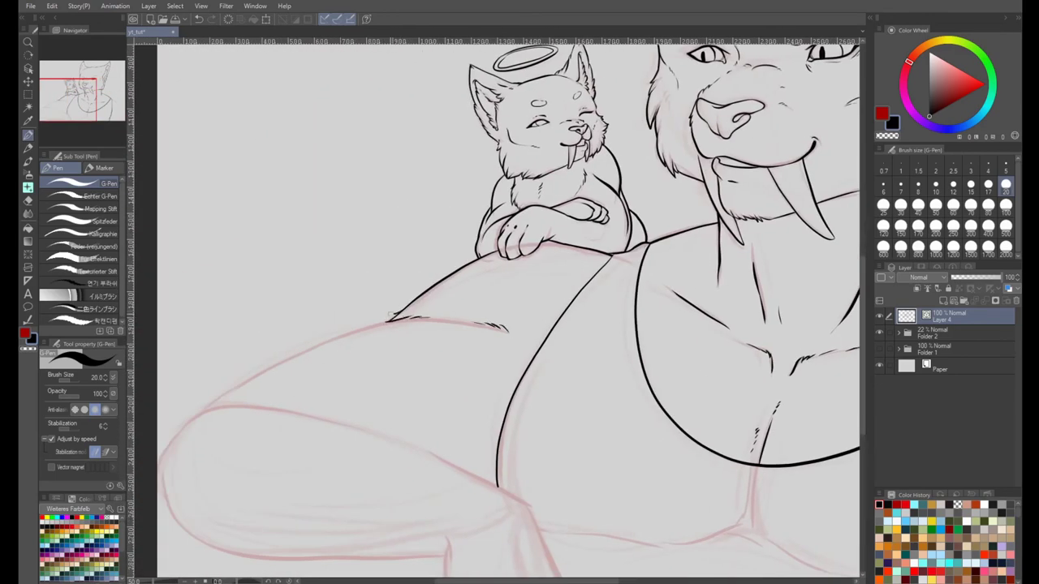
drag(383, 323, 212, 404)
drag(285, 390, 375, 308)
Step: Ink the bent near arm's forearm edge and the rounded elbow
mouse_move(282, 345)
mouse_down()
mouse_move(298, 333)
mouse_move(586, 410)
mouse_up()
drag(341, 357, 306, 356)
mouse_move(268, 324)
mouse_down()
mouse_move(211, 391)
mouse_move(163, 311)
mouse_up()
mouse_move(142, 318)
mouse_down()
mouse_move(275, 387)
mouse_move(366, 385)
mouse_up()
drag(358, 387, 448, 375)
Step: Ink the forearm's lower edge with fur tufts and add short fur marks on the near arm
drag(405, 373, 509, 371)
drag(323, 370, 230, 369)
drag(390, 370, 387, 387)
drag(434, 388, 433, 407)
drag(246, 343, 229, 337)
drag(520, 365, 325, 349)
drag(320, 365, 321, 389)
Step: Ink the lines below the near armpit where the bent arm meets the side of the tank top
key(asciicircum)
key(asciicircum)
key(asciicircum)
key(asciicircum)
key(asciicircum)
key(asciicircum)
key(asciicircum)
key(asciicircum)
key(asciicircum)
key(asciicircum)
key(asciicircum)
mouse_move(444, 192)
mouse_down()
mouse_move(434, 251)
mouse_move(404, 308)
mouse_up()
drag(429, 258, 457, 311)
key(minus)
key(minus)
key(minus)
key(minus)
key(minus)
key(minus)
key(minus)
key(minus)
key(minus)
key(minus)
key(minus)
key(minus)
key(minus)
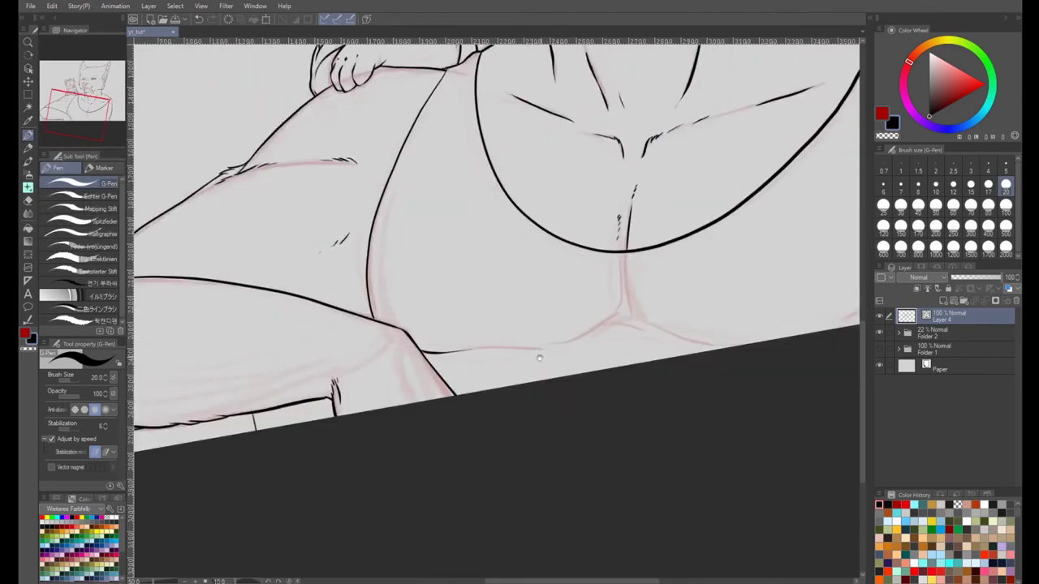
Step: Ink the lower contour of the chest beneath the tank top's neckline, undoing the last two strokes
drag(511, 353, 607, 326)
drag(618, 318, 458, 384)
mouse_move(456, 339)
mouse_down()
mouse_move(457, 379)
mouse_move(492, 402)
mouse_up()
key(ctrl+z)
key(ctrl+z)
Step: Ink the far shoulder's outer contour with fur tufts and the lines of the far upper arm
drag(649, 268, 329, 407)
drag(411, 252, 435, 258)
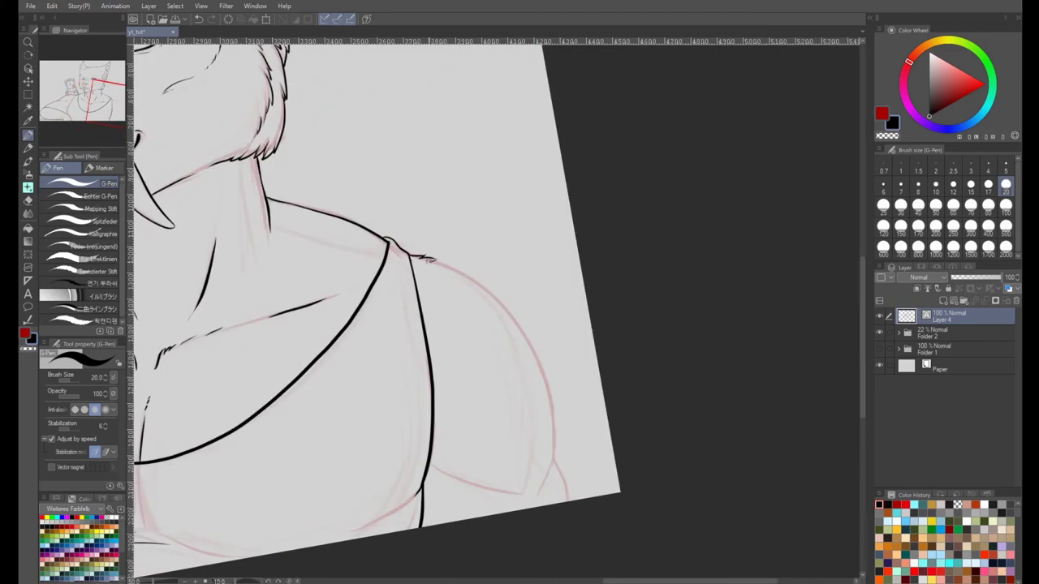
key(asciicircum)
key(asciicircum)
key(asciicircum)
key(asciicircum)
key(asciicircum)
key(asciicircum)
key(asciicircum)
key(asciicircum)
key(asciicircum)
key(asciicircum)
drag(496, 232, 508, 308)
mouse_move(507, 303)
mouse_down()
mouse_move(497, 354)
mouse_move(412, 455)
mouse_up()
drag(345, 397, 353, 425)
drag(419, 451, 408, 484)
Step: Finish the near arm's line art with small fur marks on the upper arm and forearm
drag(414, 170, 453, 524)
drag(292, 308, 738, 345)
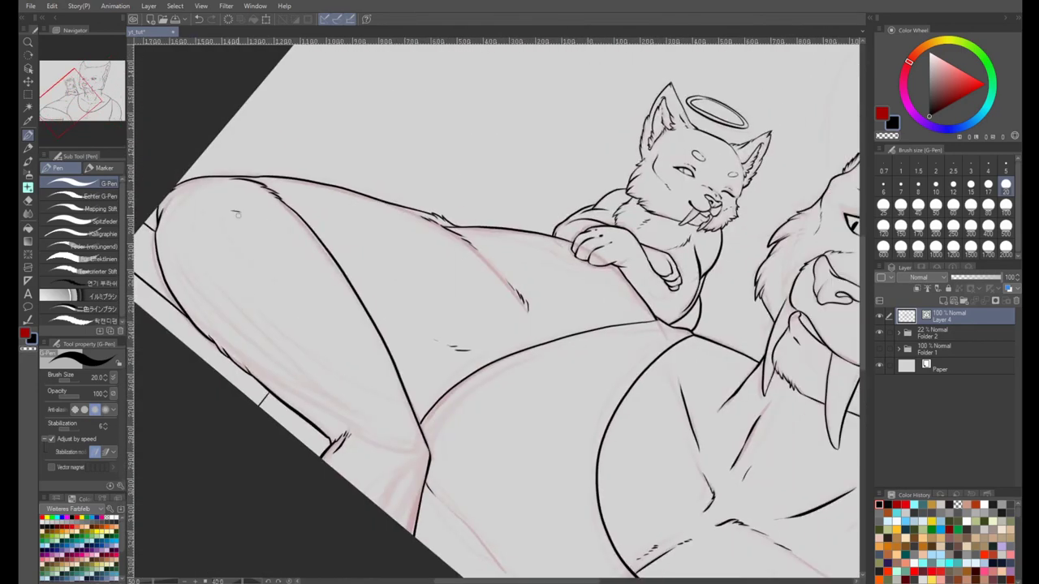
drag(237, 215, 252, 226)
drag(649, 284, 295, 361)
key(minus)
key(minus)
key(minus)
key(minus)
key(minus)
drag(446, 345, 440, 355)
key(minus)
key(minus)
key(minus)
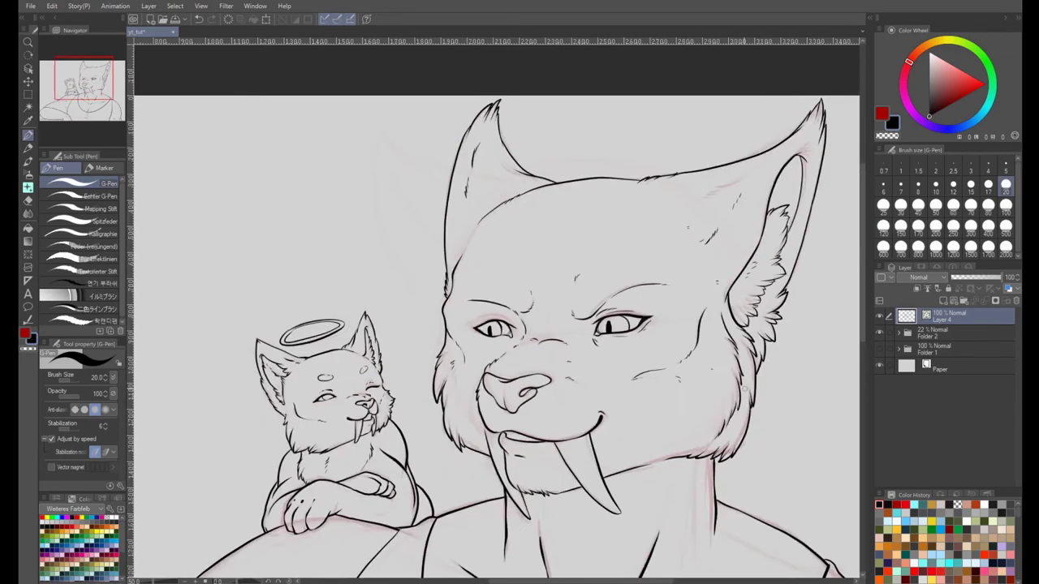
Step: Toggle the sketch folder's visibility to check the inked lines, leaving the sketch hidden
scroll(642, 240, down, 2)
drag(642, 240, 523, 169)
click(879, 333)
click(879, 333)
scroll(454, 198, up, 3)
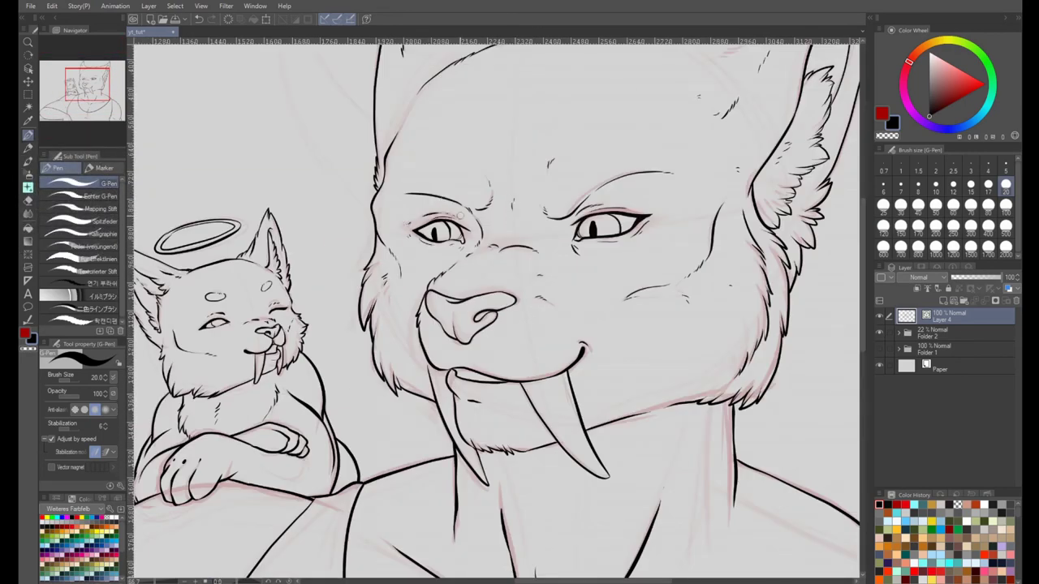
key(ctrl+minus)
key(ctrl+minus)
key(ctrl+minus)
drag(422, 309, 477, 314)
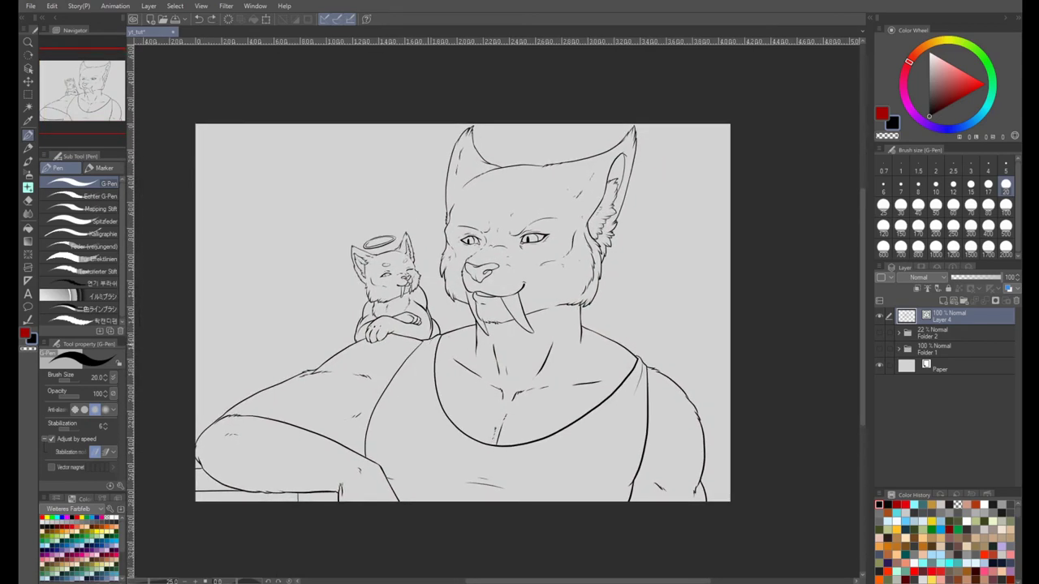
Step: Ink short fold lines on the tank top near the far strap and beneath the neckline
drag(642, 363, 633, 382)
drag(602, 417, 587, 428)
drag(752, 409, 740, 396)
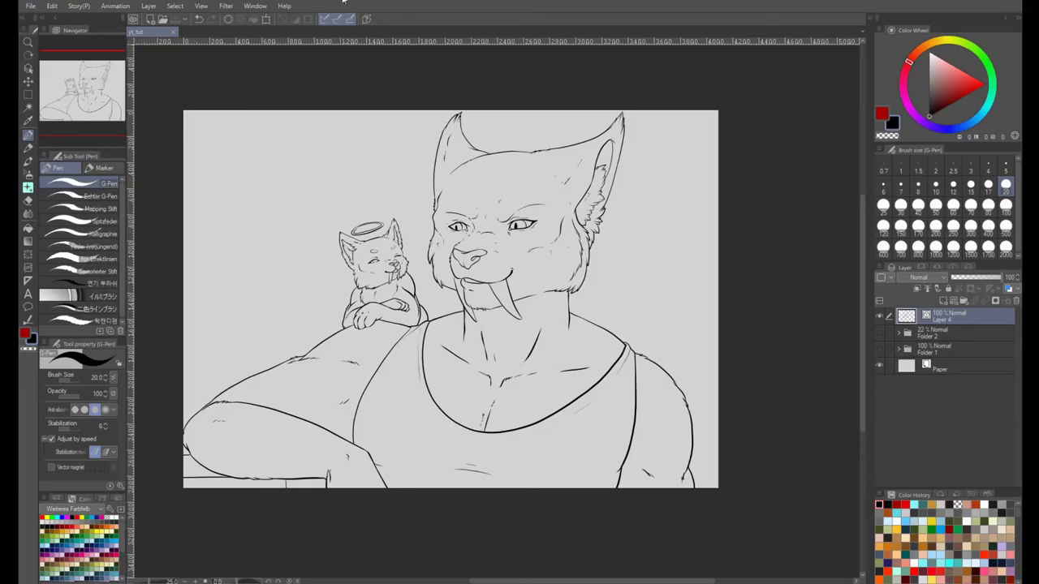
Step: Paste the character reference image beneath the line art, add a new layer above it, and set the line art as reference layer
key(ctrl+v)
drag(952, 317, 954, 346)
click(944, 301)
click(947, 318)
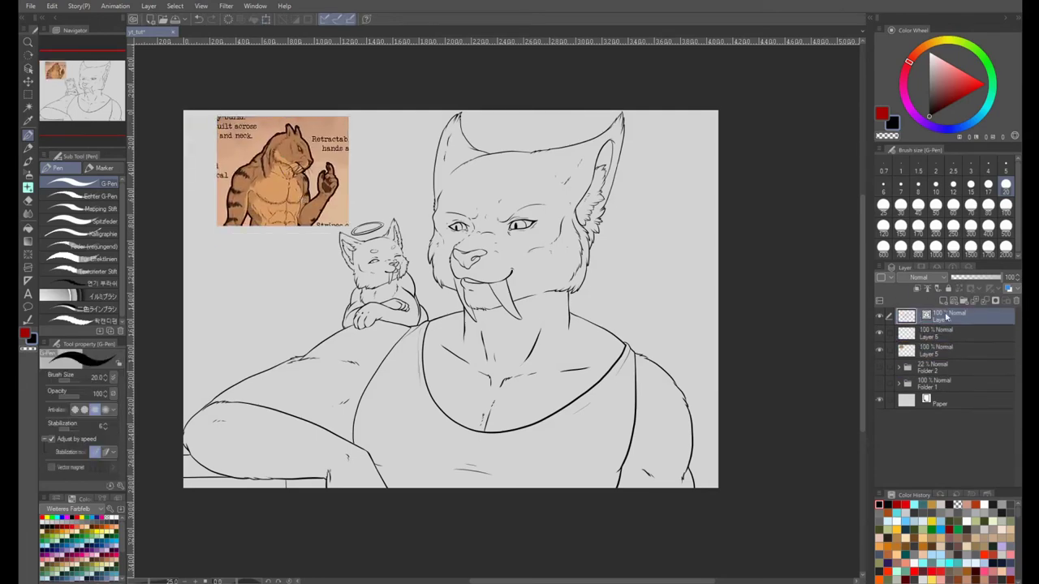
click(927, 289)
click(949, 335)
Step: Select the background around the figures on the new layer, invert the selection and turn it into a layer mask
click(27, 108)
click(280, 276)
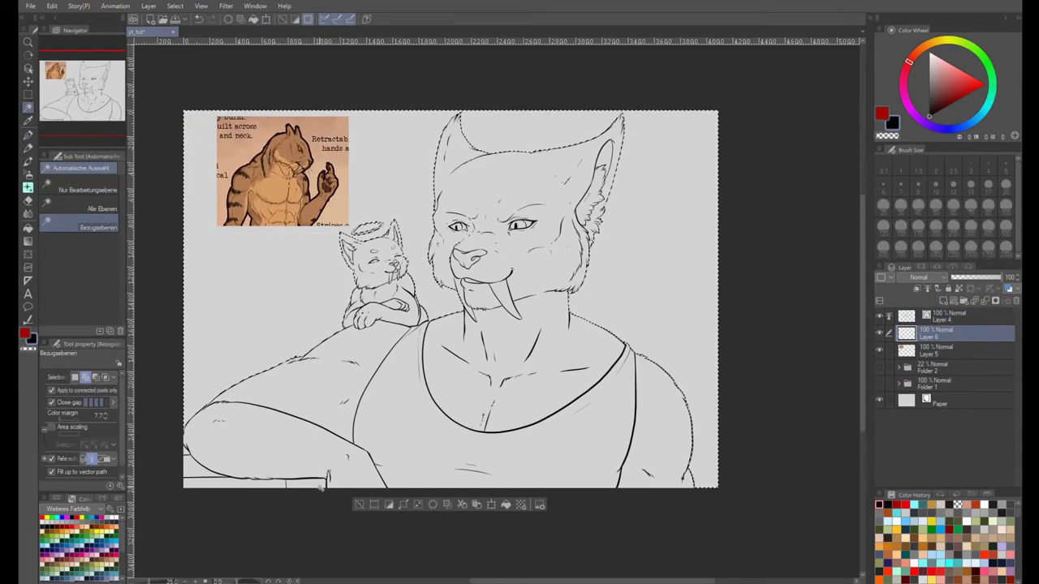
click(175, 6)
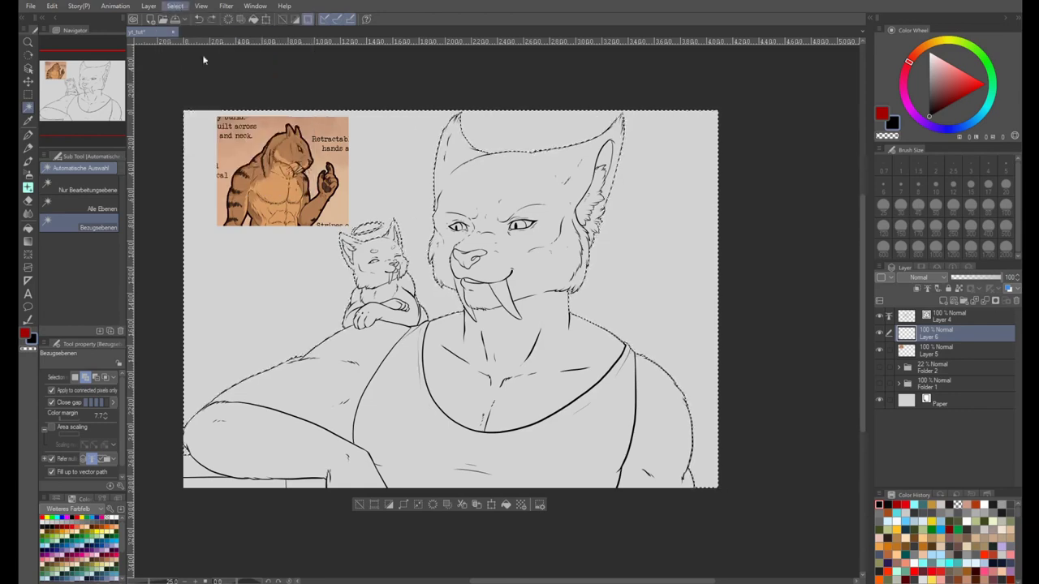
click(204, 57)
click(995, 301)
Step: Cover the masked figures with the fur brown sampled from the reference image, using the G-Pen at size 2000
click(27, 135)
alt+click(251, 174)
click(1006, 249)
mouse_move(520, 187)
mouse_down()
mouse_move(348, 316)
mouse_move(609, 422)
mouse_up()
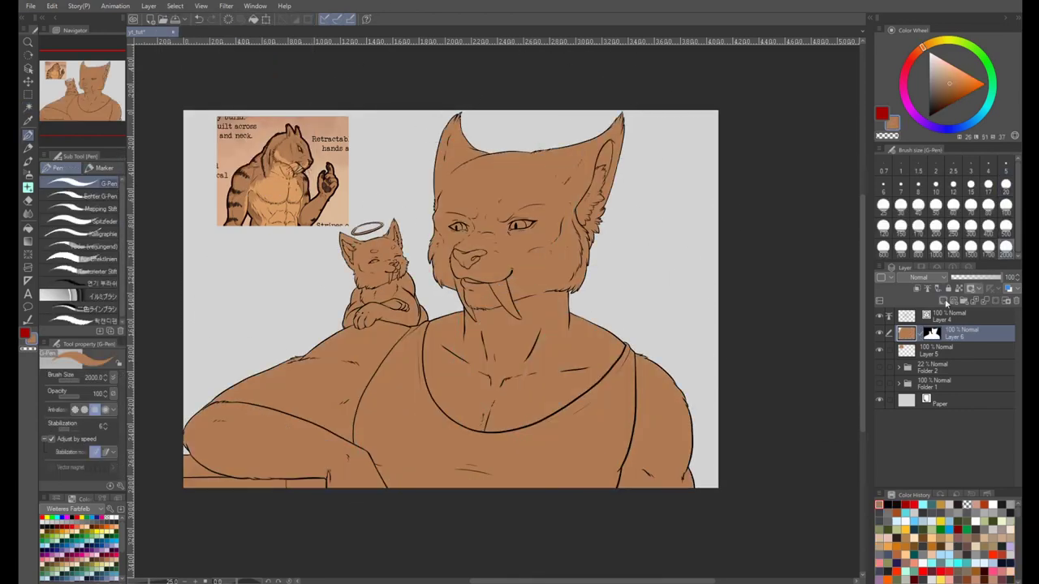
Step: Add a clipped layer above the brown base, then colour the large feline's muzzle, chin and lower cheeks light tan on the base layer
click(944, 301)
alt+click(278, 216)
click(1005, 205)
click(961, 351)
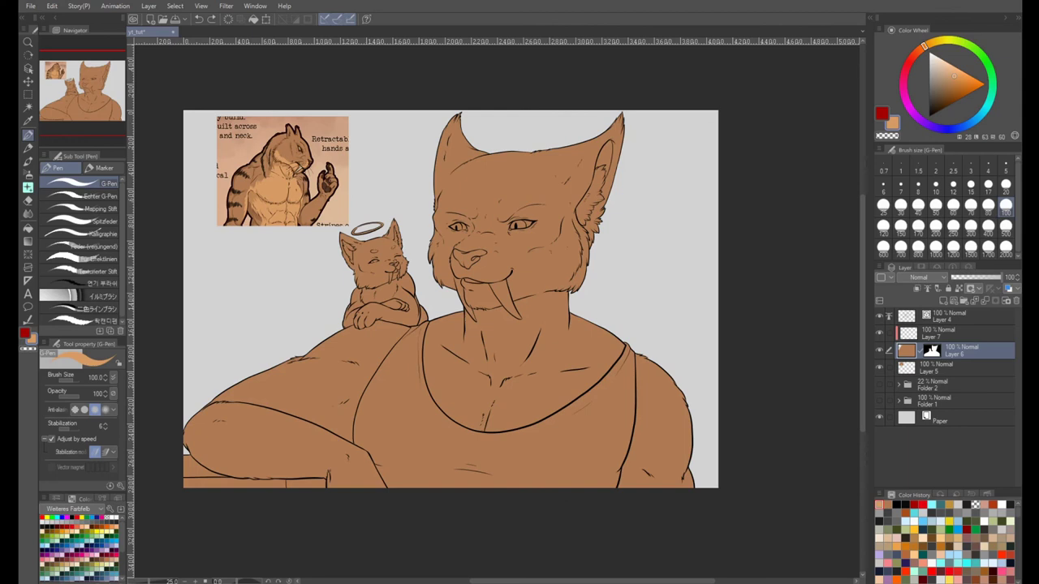
key(ctrl+z)
mouse_move(487, 256)
mouse_down()
mouse_move(502, 281)
mouse_move(572, 282)
mouse_move(586, 261)
mouse_up()
drag(442, 271, 428, 255)
key(g)
click(478, 294)
Step: Outline and fill the large feline's throat and upper chest inside the neckline with the light tan
key(p)
drag(556, 290, 584, 394)
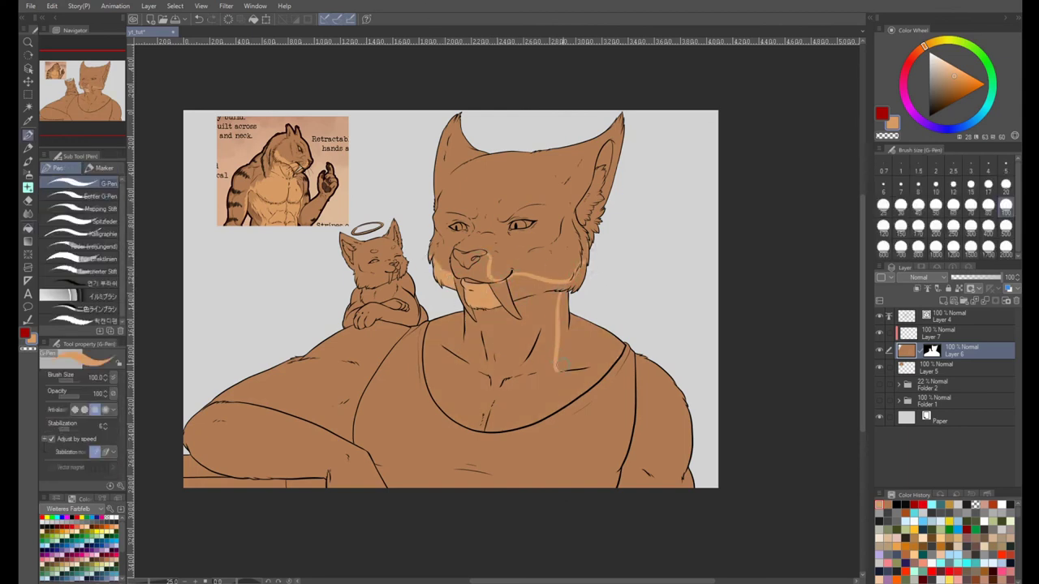
drag(464, 331, 434, 351)
key(g)
click(523, 345)
key(p)
key(g)
key(p)
Step: Outline and fill the undersides of both upper arms with the light tan
drag(358, 397, 313, 419)
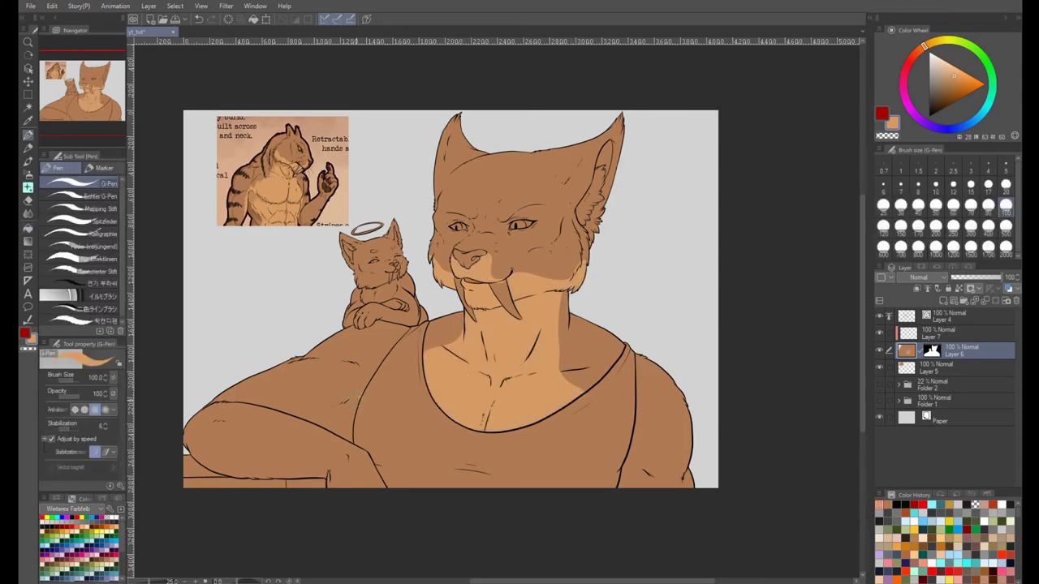
key(g)
click(341, 419)
key(p)
drag(633, 451, 628, 486)
Step: Paint dark brown fur stripes across both shoulders and the near upper arm on the clipped layer
click(942, 331)
drag(338, 328, 398, 344)
drag(435, 312, 455, 329)
drag(578, 319, 596, 337)
drag(342, 334, 389, 344)
drag(275, 361, 362, 369)
drag(226, 393, 331, 385)
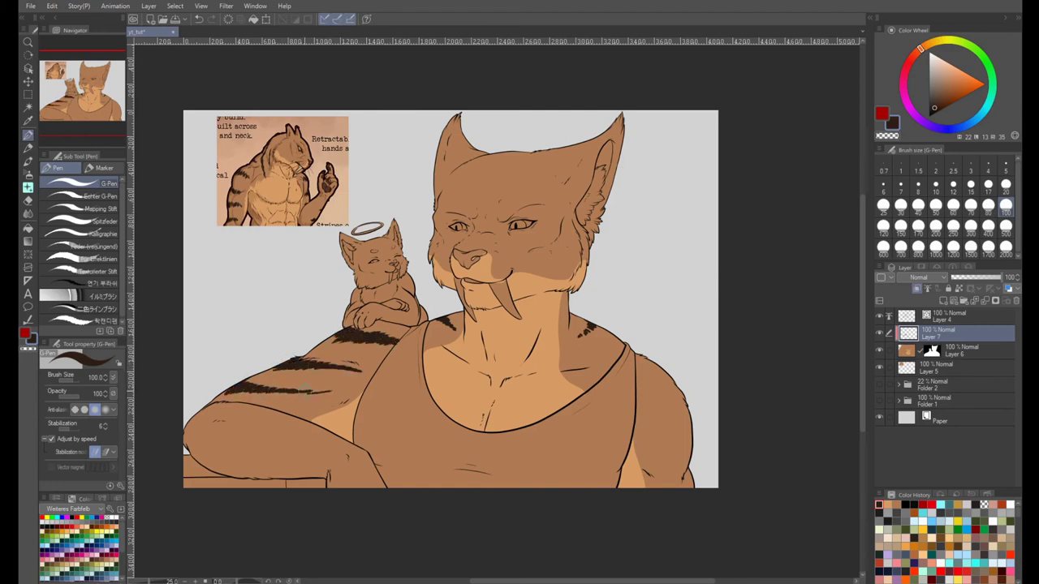
Step: Paint dark brown fur stripes along the near forearm up to the bend beside the tank top
drag(204, 409, 253, 402)
mouse_move(191, 430)
mouse_down()
mouse_move(237, 406)
mouse_move(295, 412)
mouse_up()
drag(211, 446, 292, 418)
mouse_move(310, 430)
mouse_down()
mouse_move(329, 439)
mouse_move(256, 458)
mouse_up()
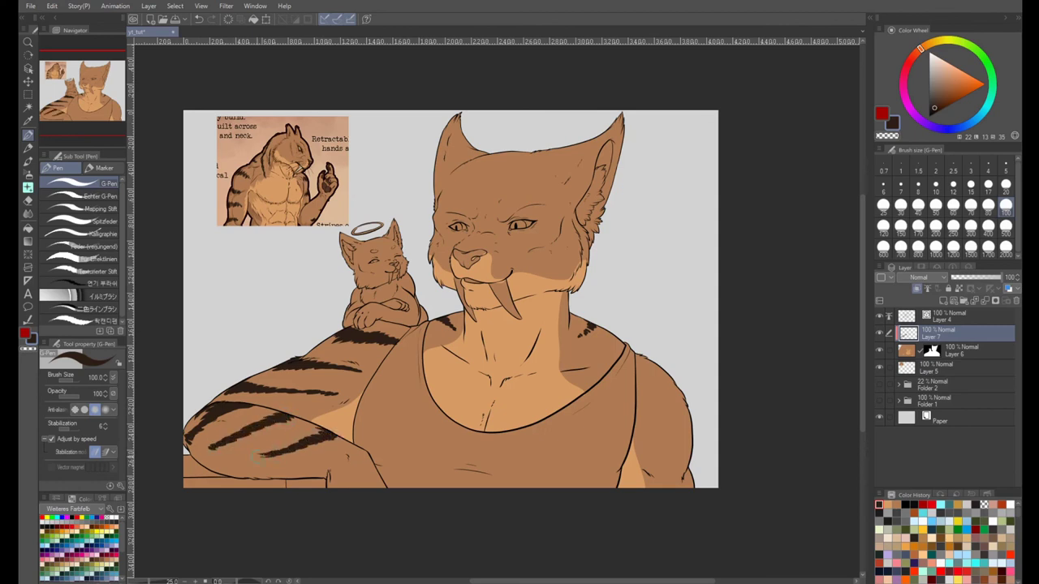
drag(390, 459, 364, 437)
drag(342, 429, 304, 445)
Step: Paint dark brown fur stripes on the side of the neck and the far upper arm
mouse_move(536, 276)
mouse_down()
mouse_move(494, 286)
mouse_move(480, 357)
mouse_up()
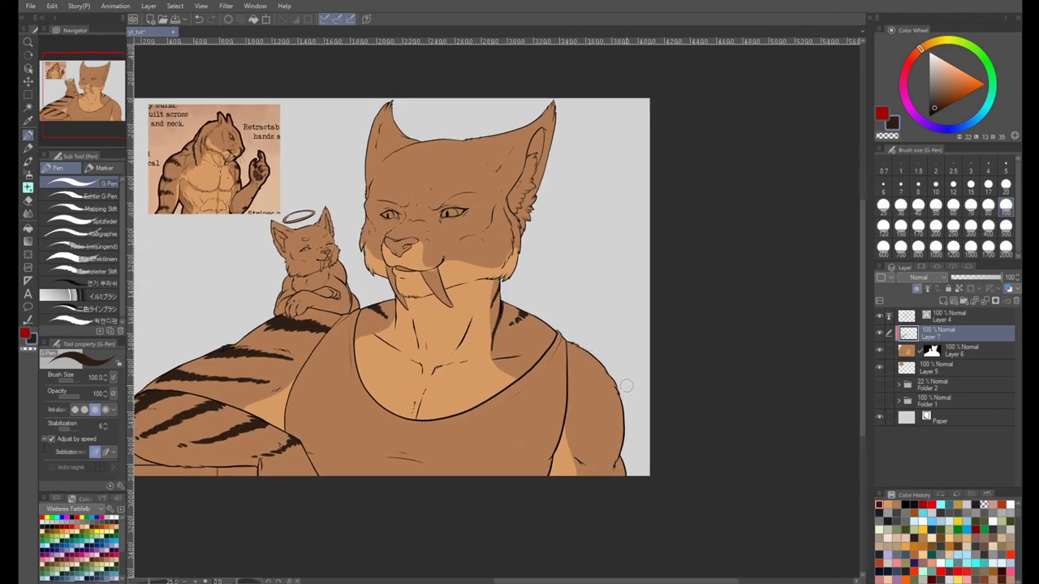
drag(598, 347, 571, 402)
mouse_move(622, 399)
mouse_down()
mouse_move(609, 438)
mouse_move(582, 451)
mouse_up()
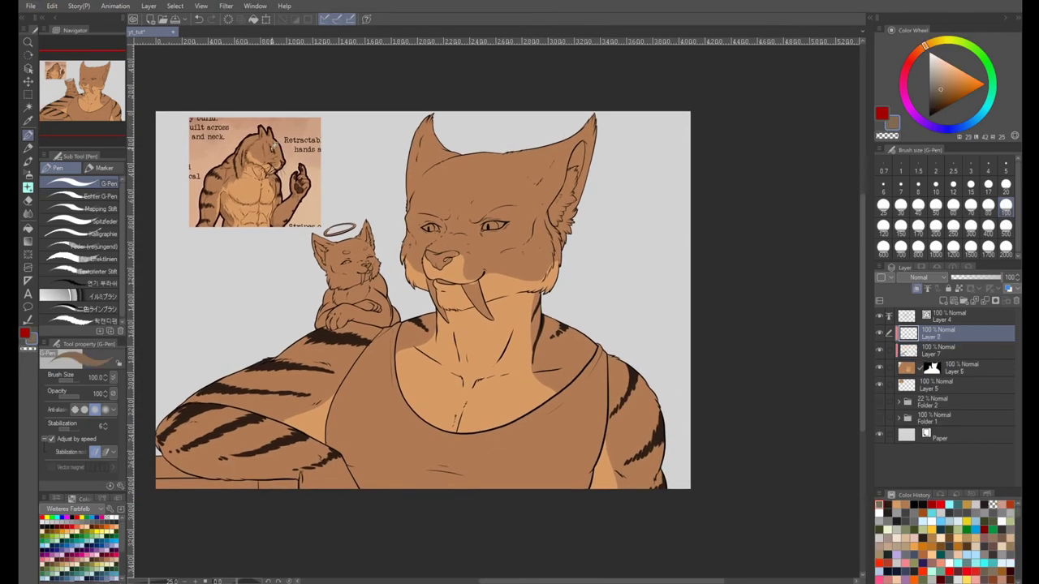
Step: Colour the large feline's eye whites, brown nose and cream fangs on a new clipped layer
drag(503, 224, 493, 228)
key(g)
click(442, 259)
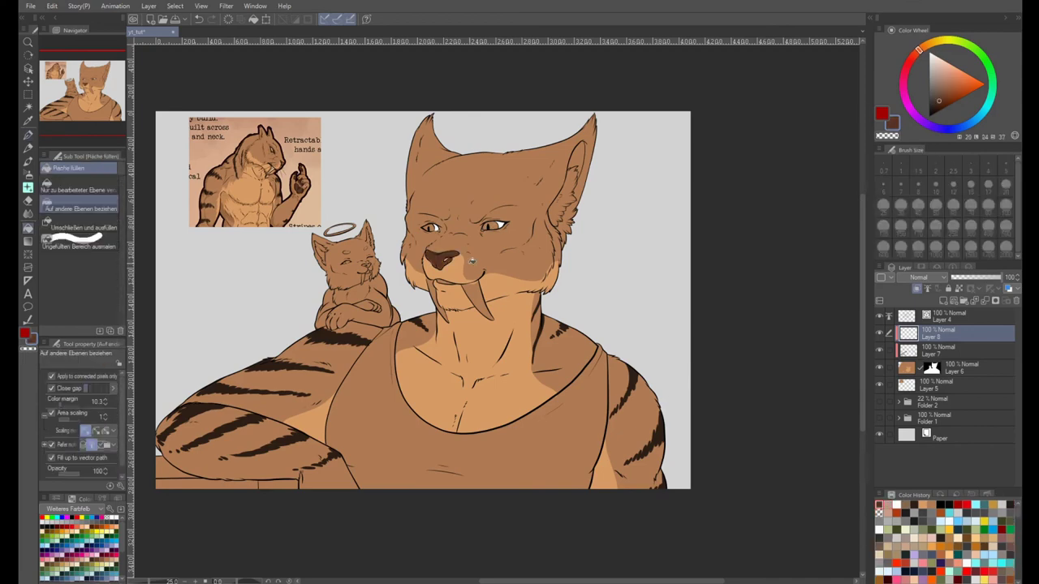
click(437, 301)
click(479, 300)
key(p)
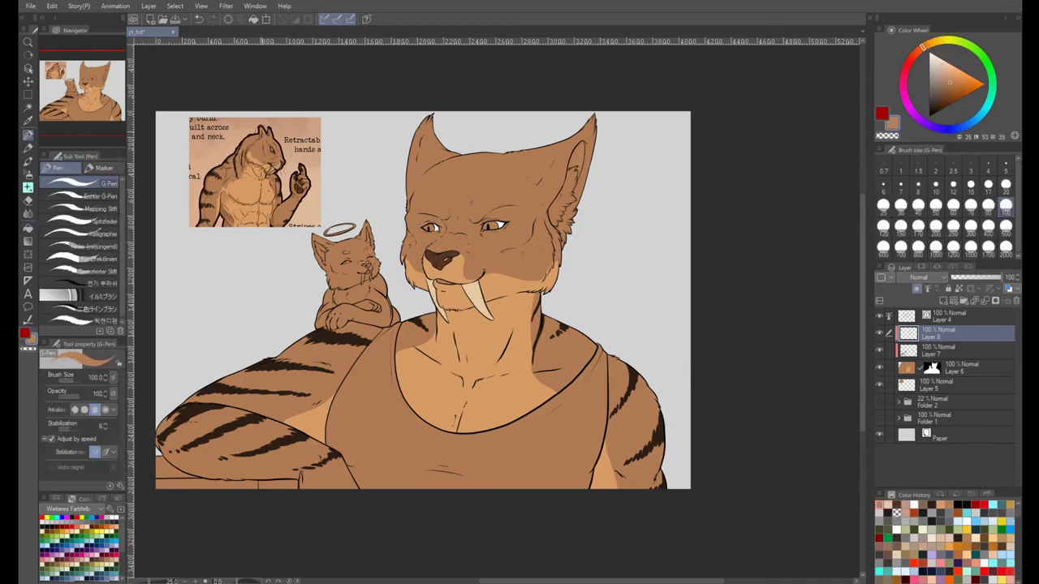
Step: Paint dark brown markings around both of the large feline's eyes on the stripe layer at brush size 20
alt+click(278, 364)
scroll(271, 161, up, 2)
click(941, 351)
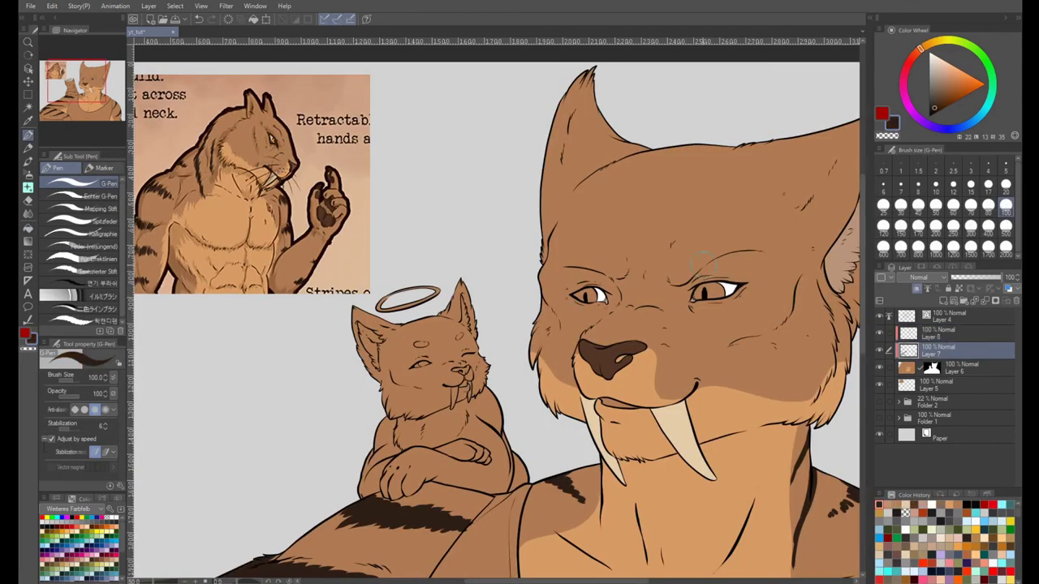
click(1006, 185)
drag(569, 293, 604, 290)
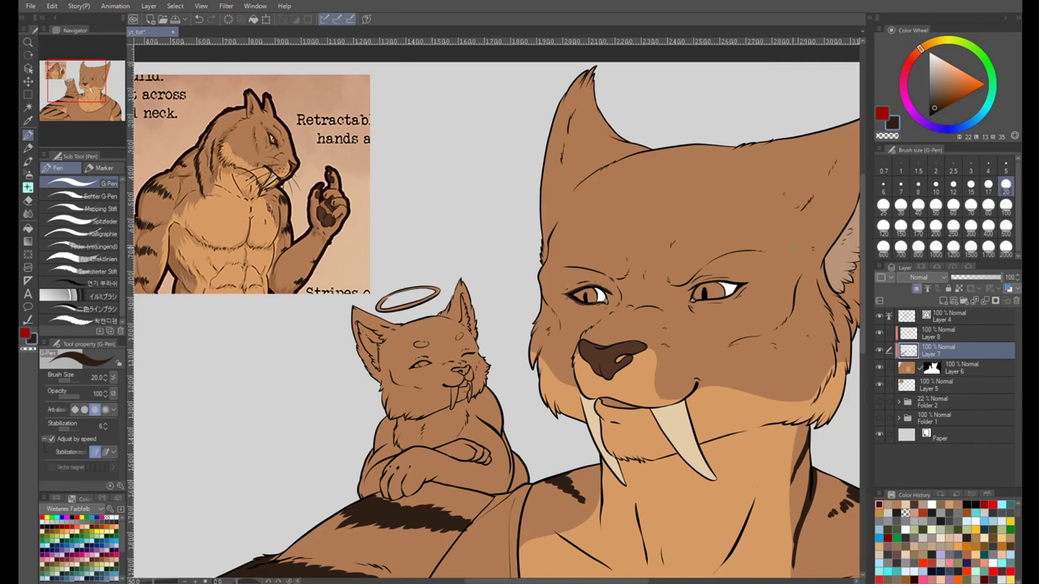
drag(704, 283, 752, 281)
drag(753, 281, 699, 302)
drag(696, 293, 691, 305)
Step: Paint the large feline's irises dark brown on the detail layer
click(937, 107)
click(944, 334)
drag(579, 292, 592, 299)
drag(699, 289, 721, 294)
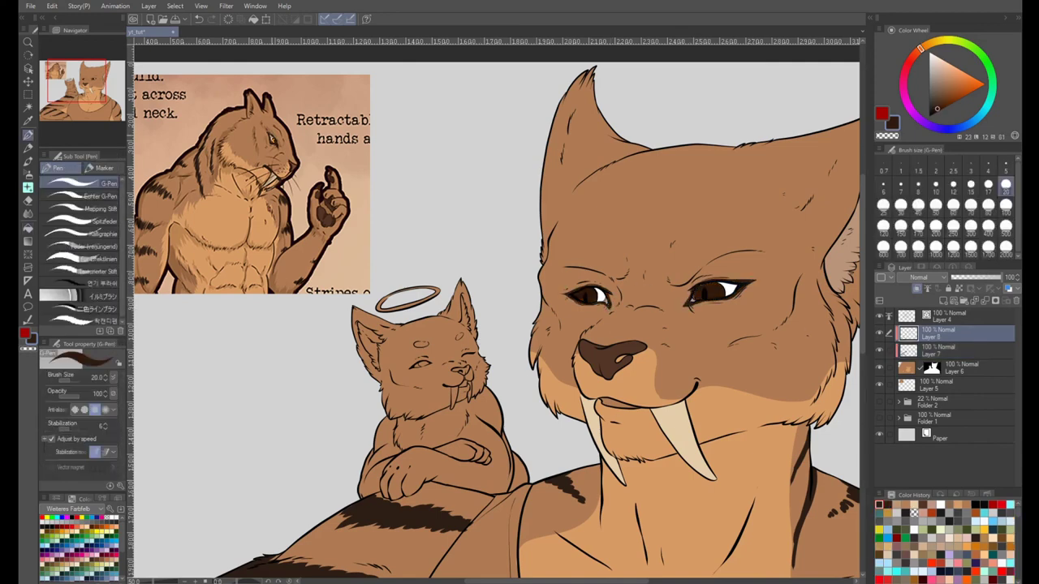
Step: Blend a bright orange glow into both irises with a watercolour brush at size 40
click(964, 91)
click(28, 162)
key(period)
drag(581, 296, 595, 299)
drag(708, 298, 717, 287)
drag(696, 291, 718, 295)
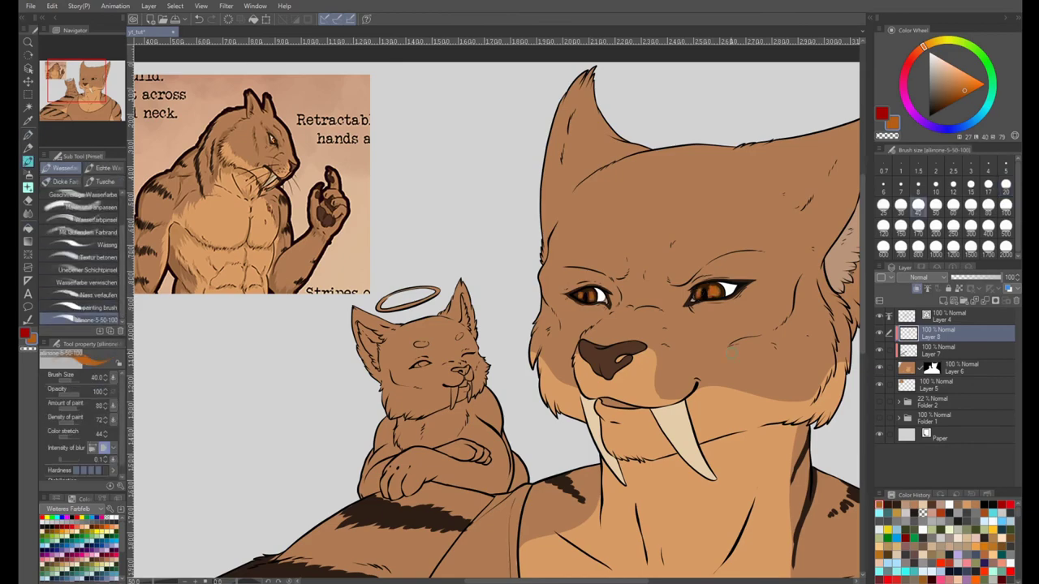
Step: Fill the tank top with dark olive green
scroll(715, 297, up, 1)
scroll(721, 357, down, 2)
drag(721, 357, 569, 259)
click(960, 43)
click(943, 99)
key(g)
click(478, 508)
key(ctrl+z)
scroll(688, 455, down, 1)
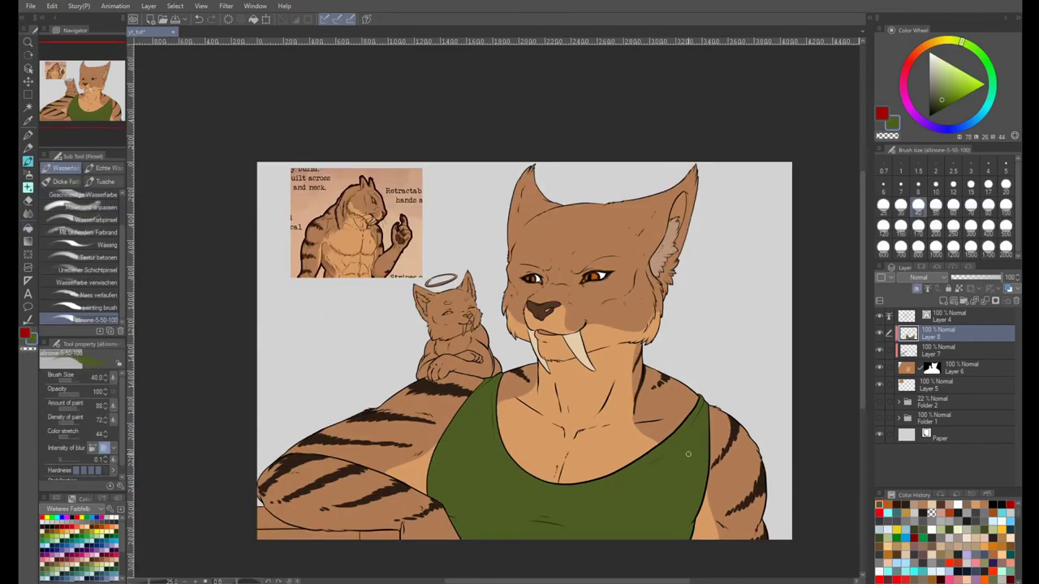
Step: Fill the ledge beneath the near forearm with dark grey tones
click(933, 91)
click(274, 525)
click(932, 99)
key(g)
click(379, 535)
Step: Fill the angel's halo with golden yellow
click(937, 41)
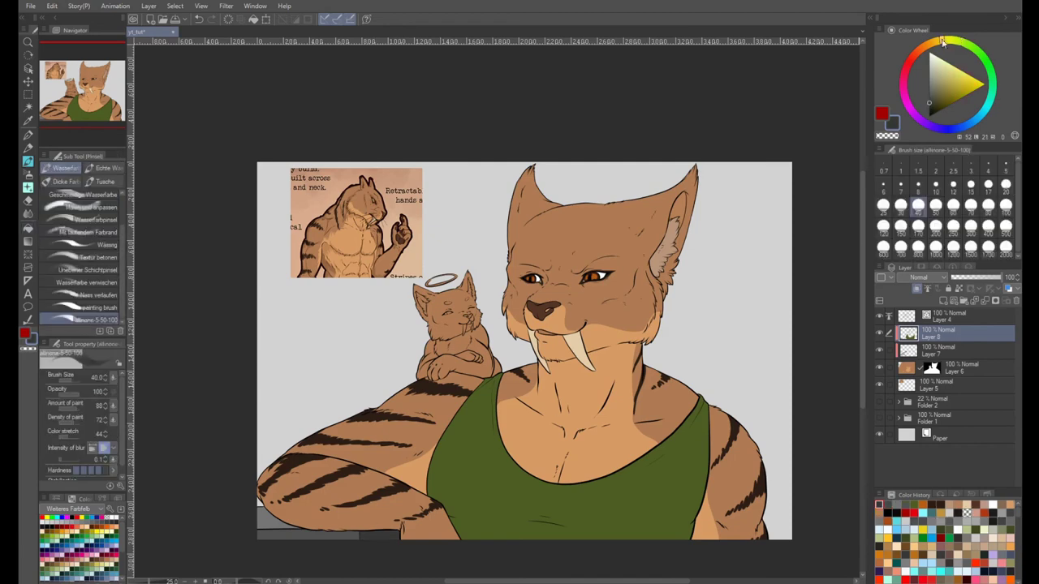
click(965, 75)
key(g)
click(431, 284)
Step: Colour the angel's fangs and nose with the cream and brown sampled from the large feline
click(930, 54)
alt+click(581, 347)
click(466, 328)
key(b)
alt+click(547, 306)
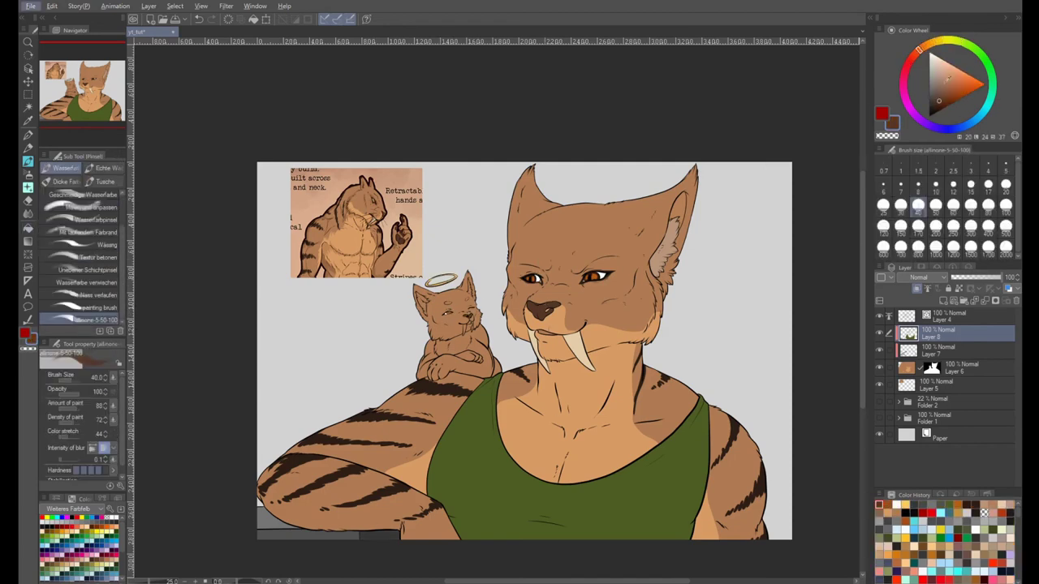
click(467, 317)
alt+click(574, 360)
alt+click(575, 373)
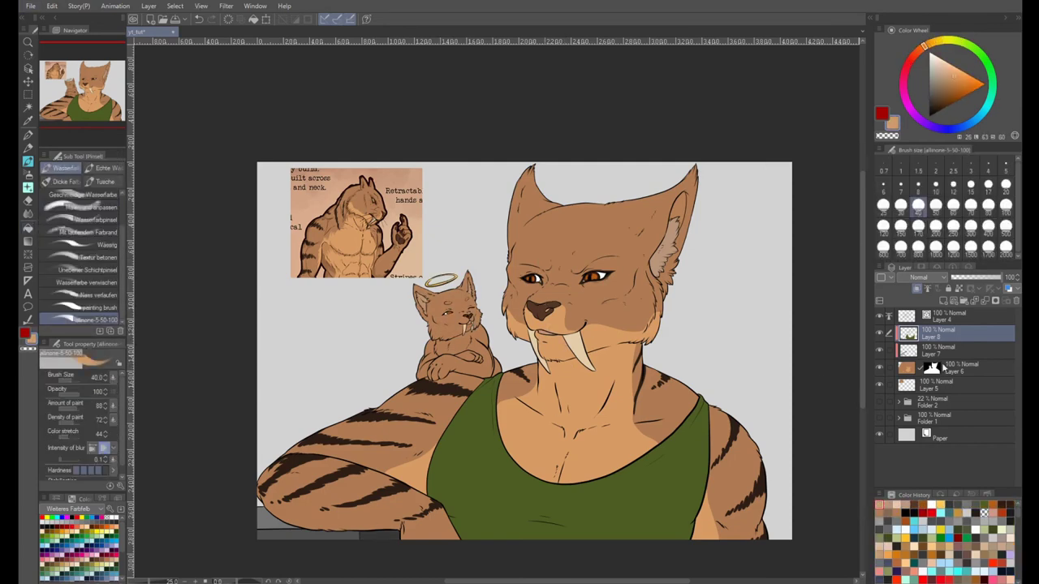
Step: Colour the angel's muzzle and lower cheeks light tan on the base fur layer
click(944, 368)
scroll(463, 321, up, 3)
key(g)
key(p)
key(p)
key(p)
key(p)
key(p)
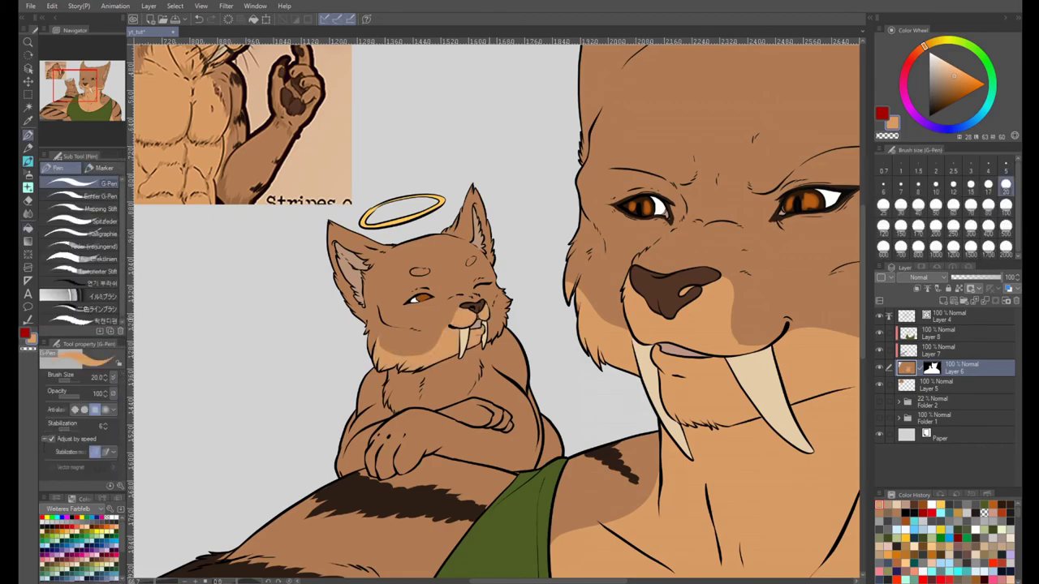